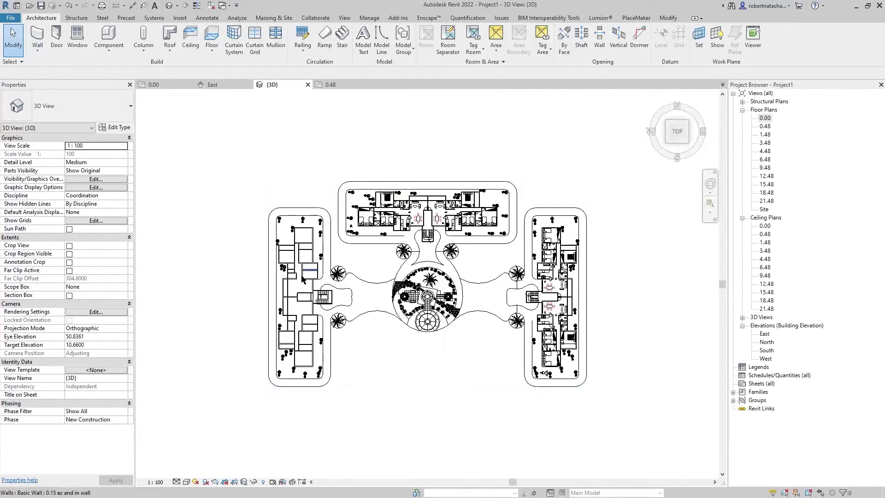
Import the SECOUND FLOR.dwg CAD drawing and drop it left of the apartment building plan
scroll(276, 198, "up", 1)
scroll(277, 198, "up", 2)
scroll(474, 233, "down", 3)
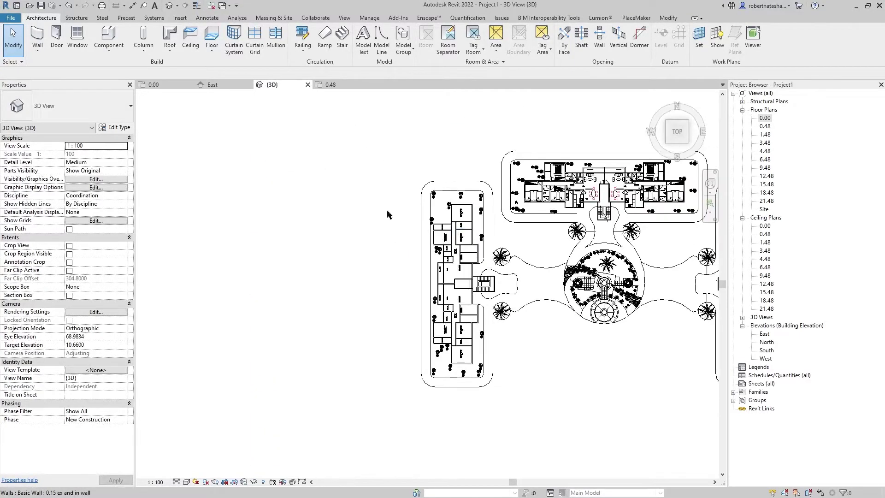
left_click(180, 19)
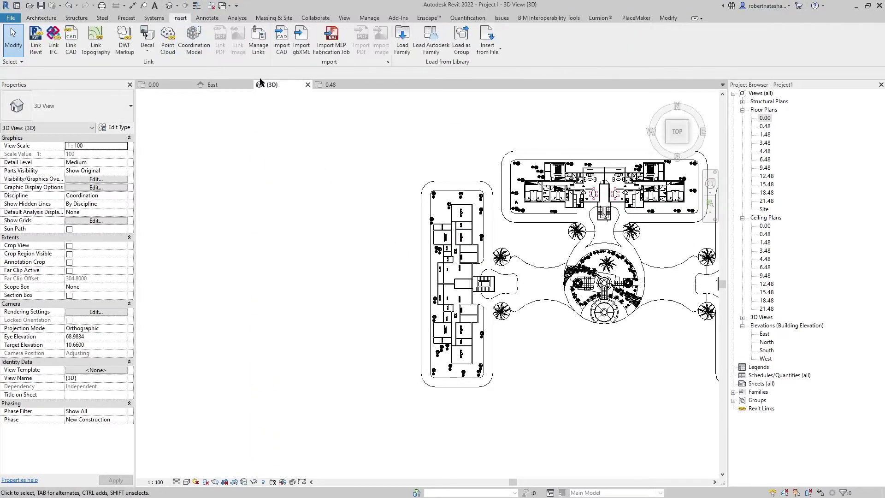
left_click(279, 46)
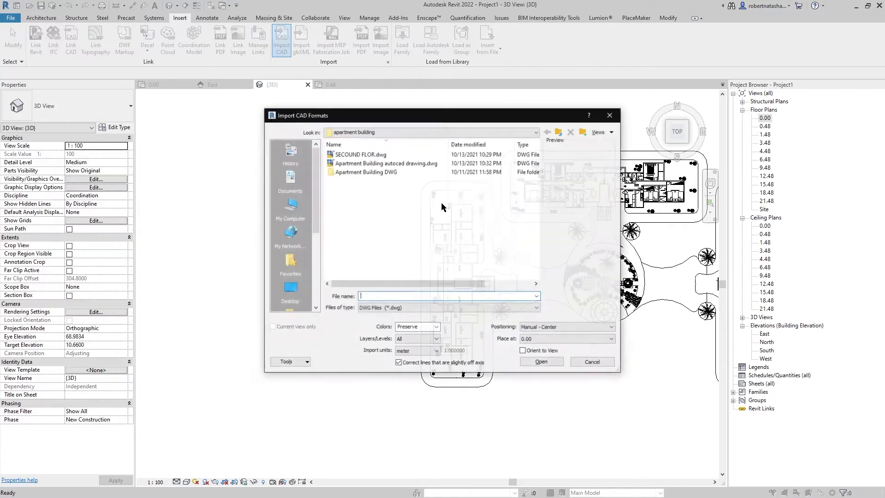
left_click(364, 155)
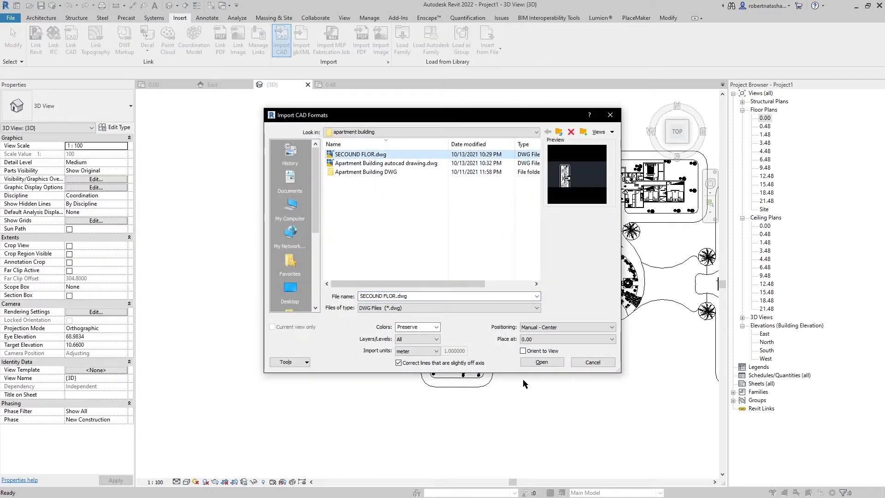
left_click(542, 362)
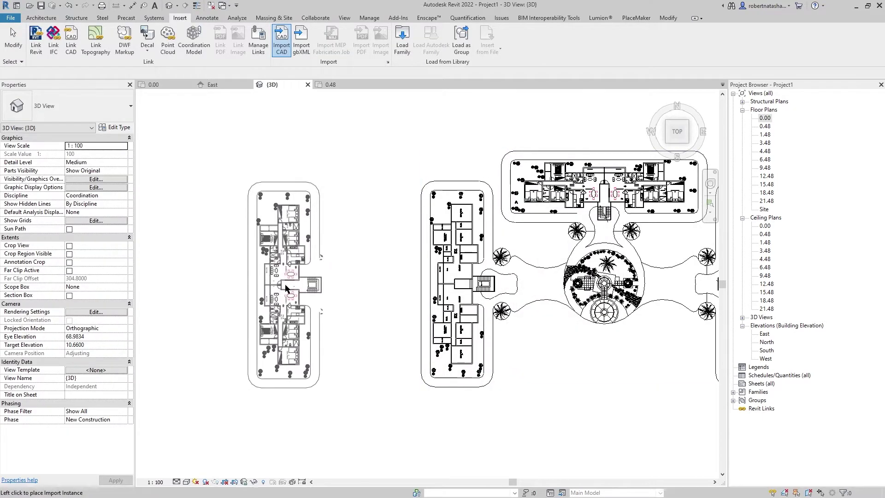
left_click(285, 287)
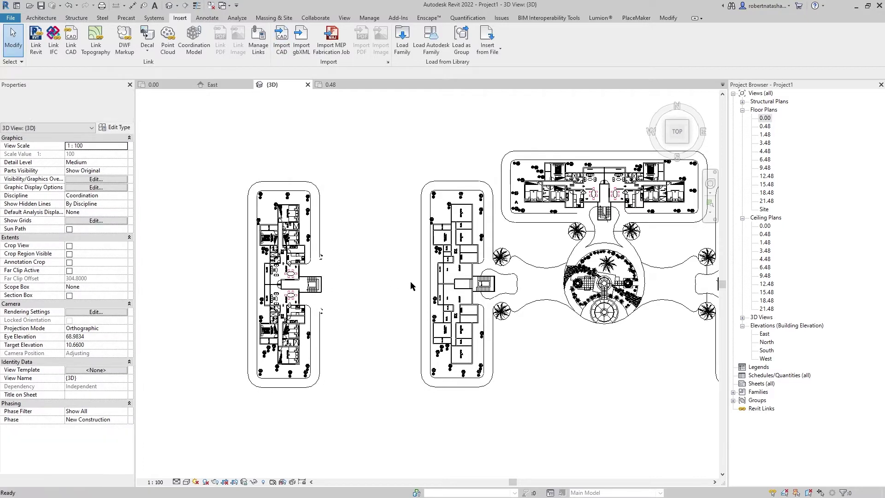
middle_click_drag(412, 286, 510, 300)
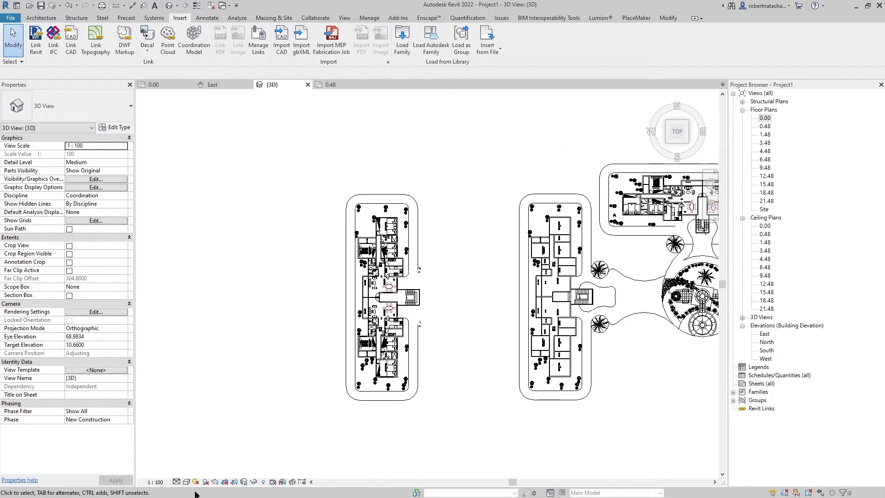
Switch the view to a different visual style and pan to show both buildings
left_click(186, 483)
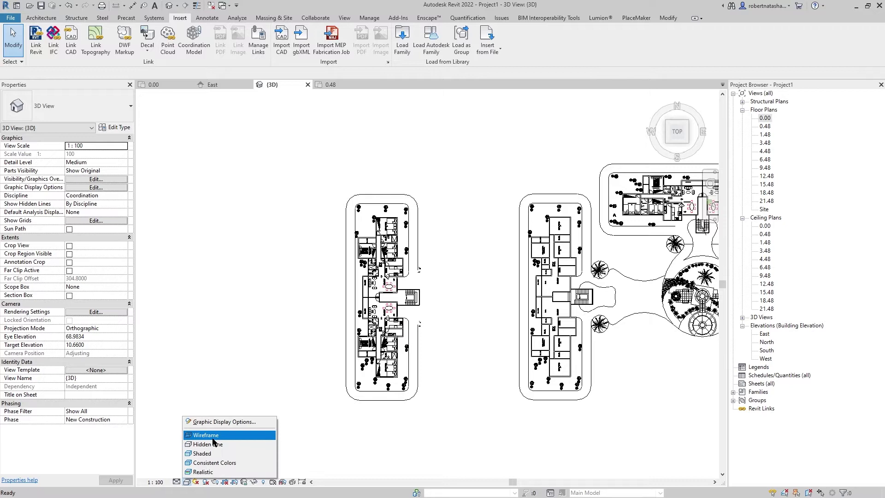
left_click(214, 444)
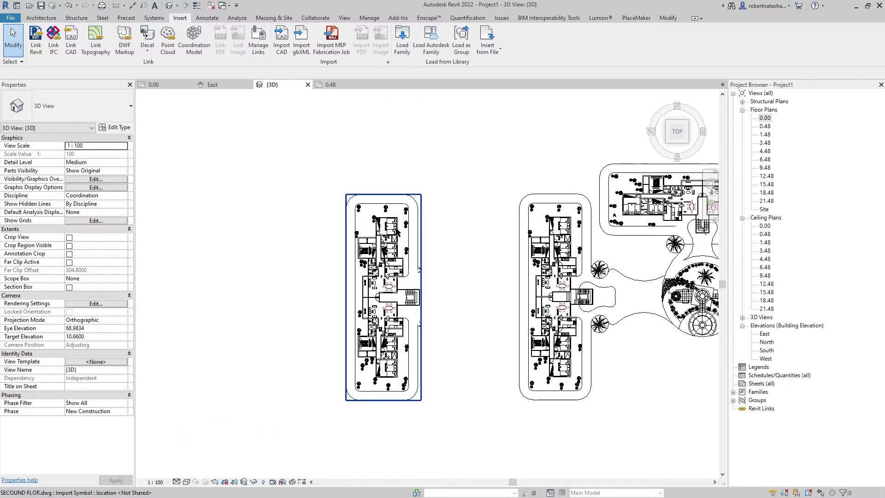
scroll(397, 233, "up", 5)
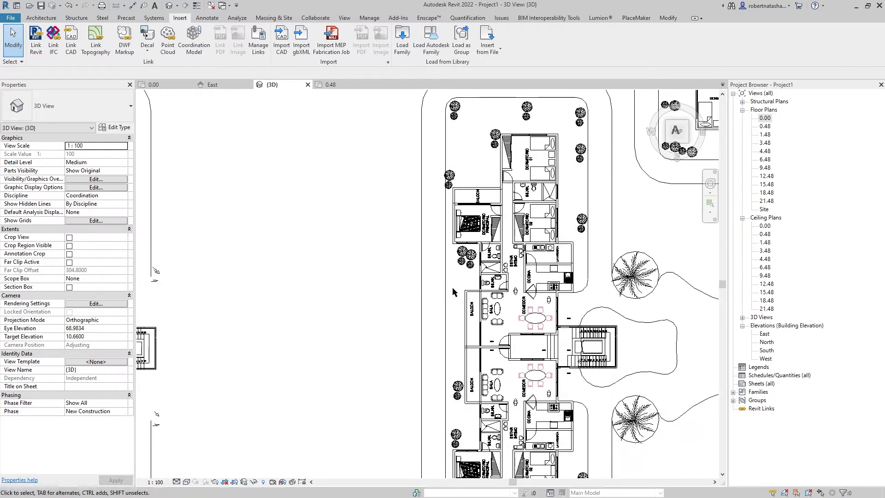
scroll(454, 292, "down", 4)
middle_click_drag(519, 327, 504, 293)
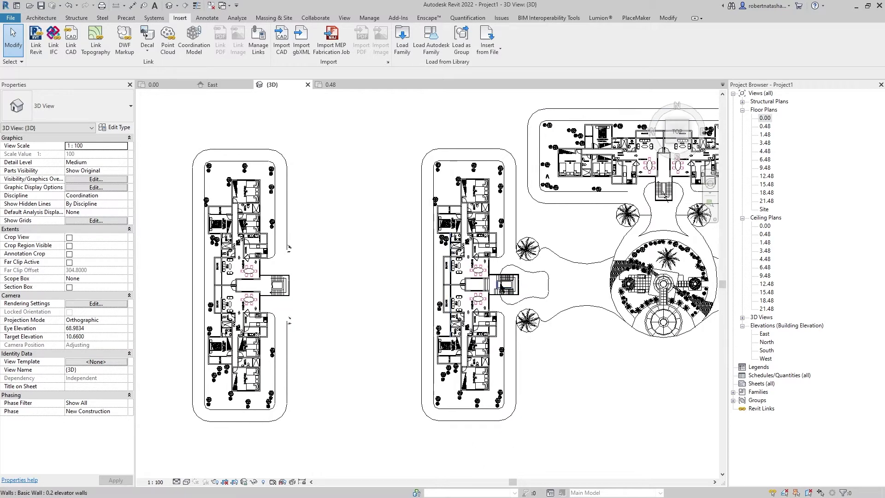
Inspect the stair, then zoom in on the imported second-floor plan and bring up the Architecture tools
scroll(500, 283, "up", 3)
left_click(500, 274)
scroll(500, 275, "down", 4)
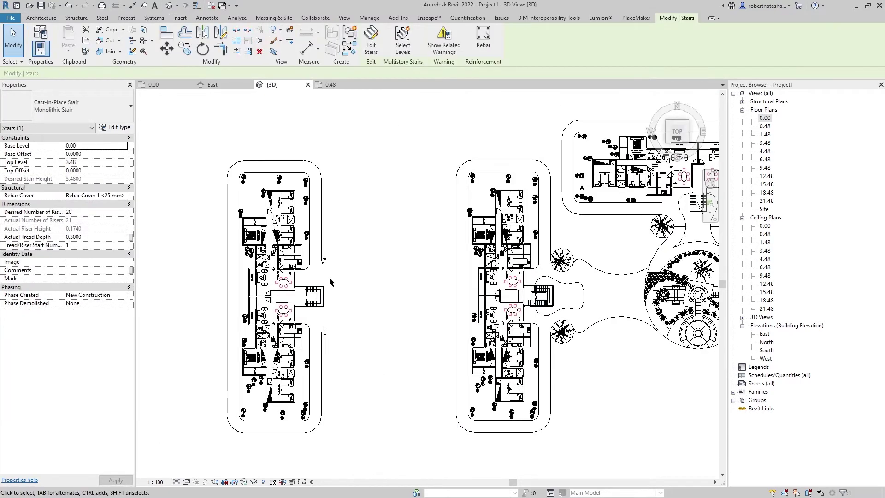
key("Escape")
middle_click_drag(348, 277, 440, 304)
scroll(377, 316, "up", 1)
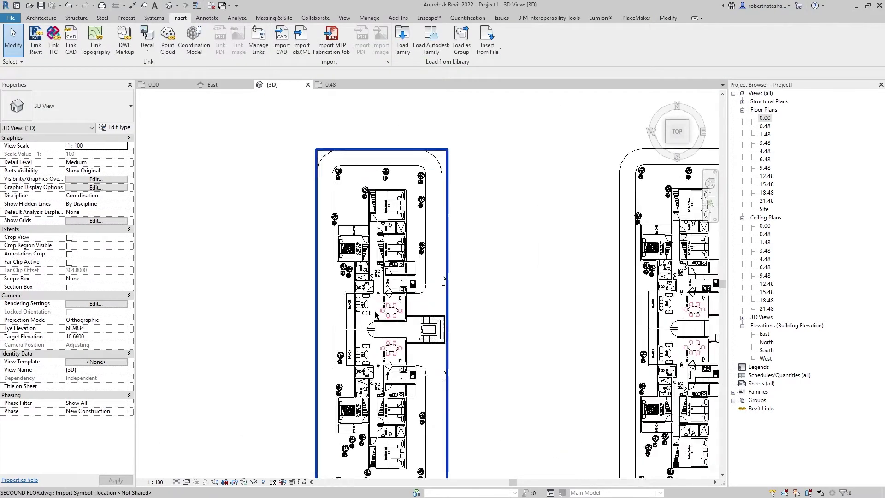
scroll(376, 315, "up", 1)
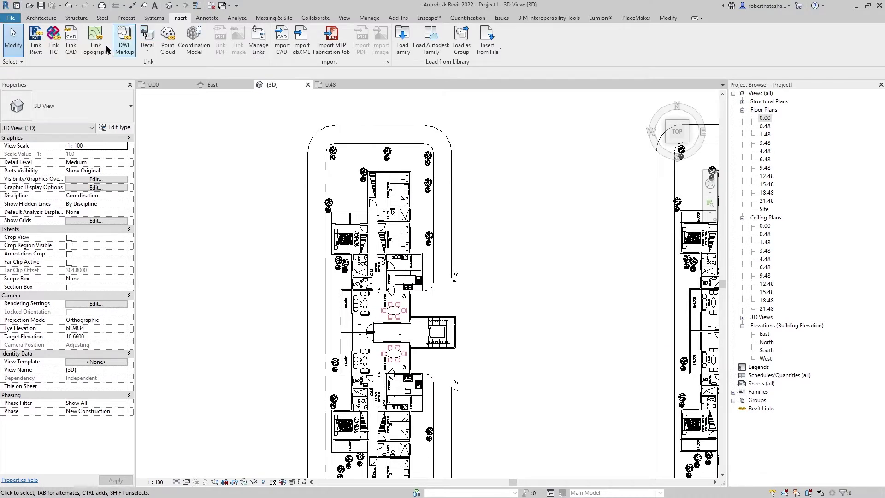
left_click(44, 18)
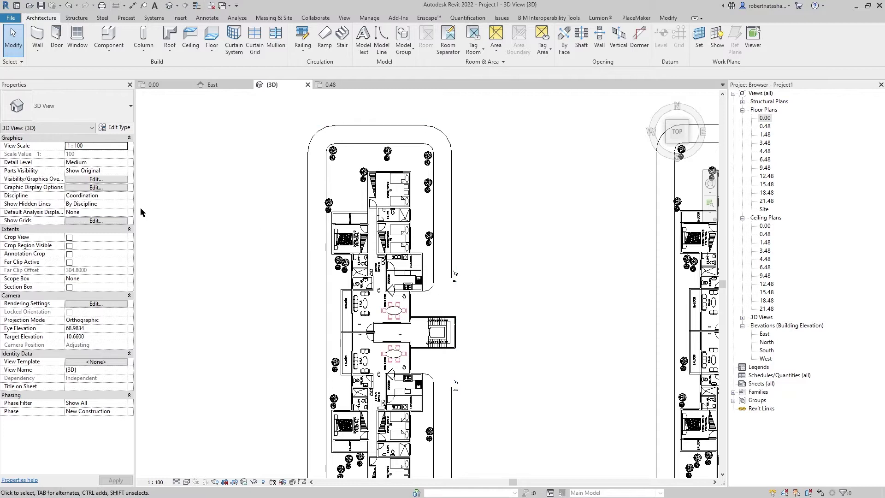
Start the Wall tool with the Basic Wall 0.15 ex and in type
left_click(37, 50)
left_click(58, 65)
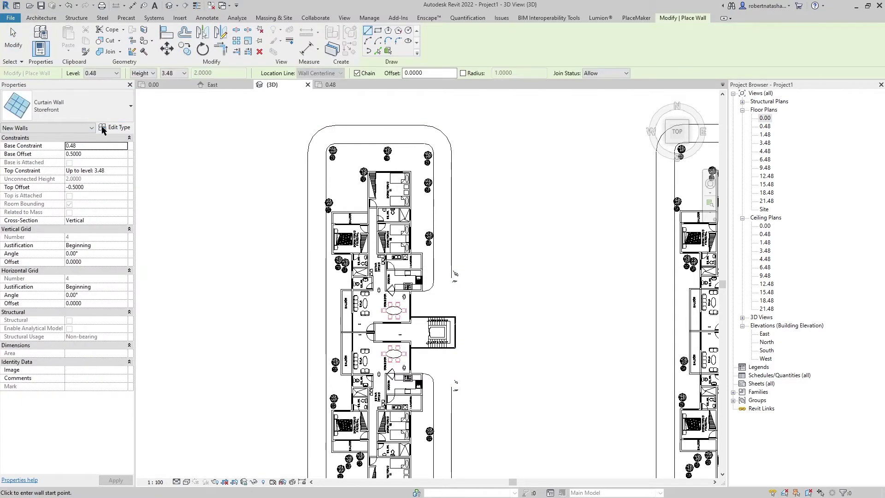
left_click(83, 107)
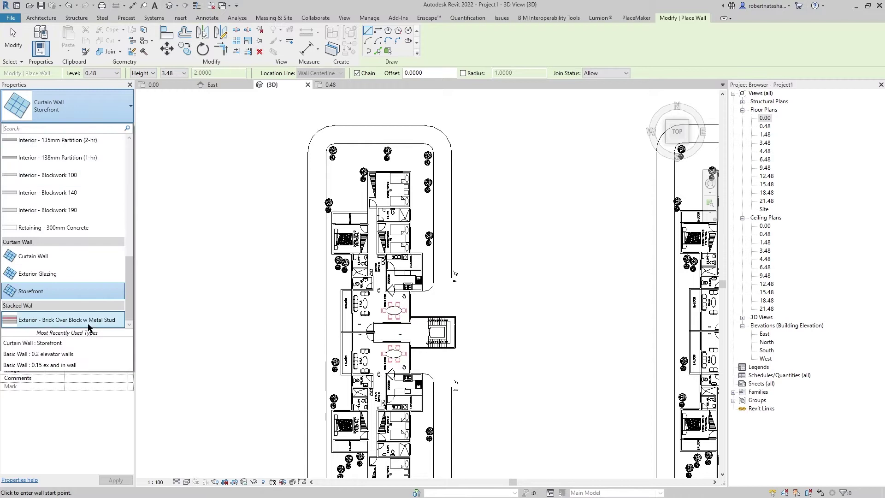
left_click(69, 365)
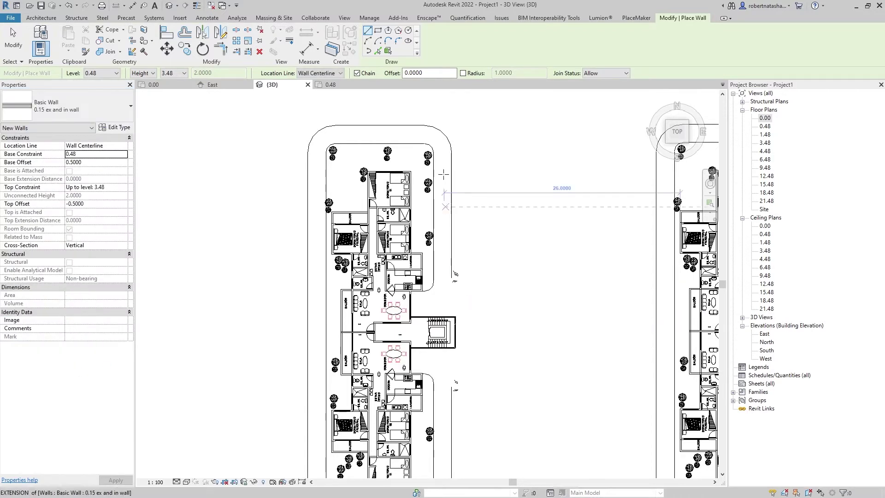
Switch the view to shaded display and dismiss the save reminder
scroll(413, 172, "up", 3)
scroll(413, 173, "up", 3)
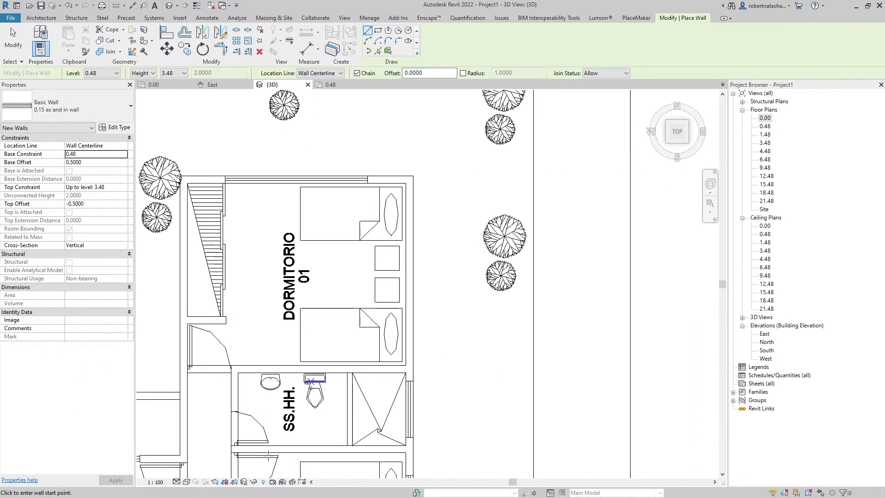
left_click(187, 483)
left_click(212, 454)
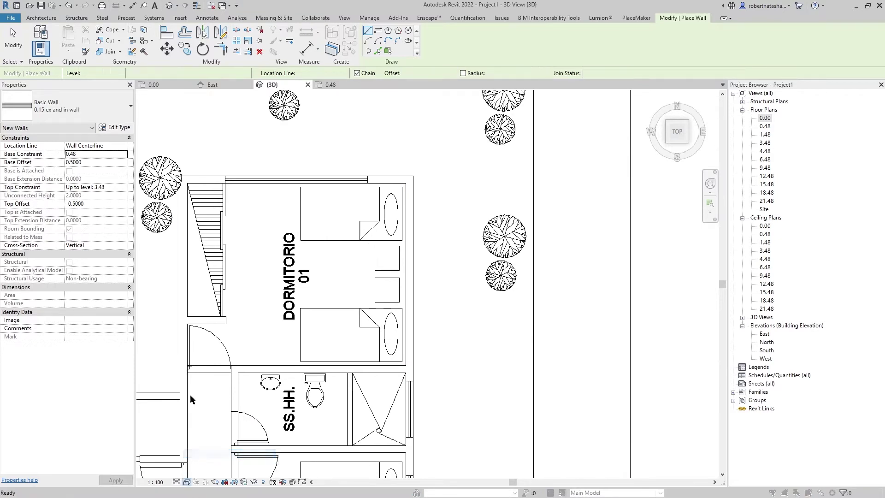
left_click(492, 290)
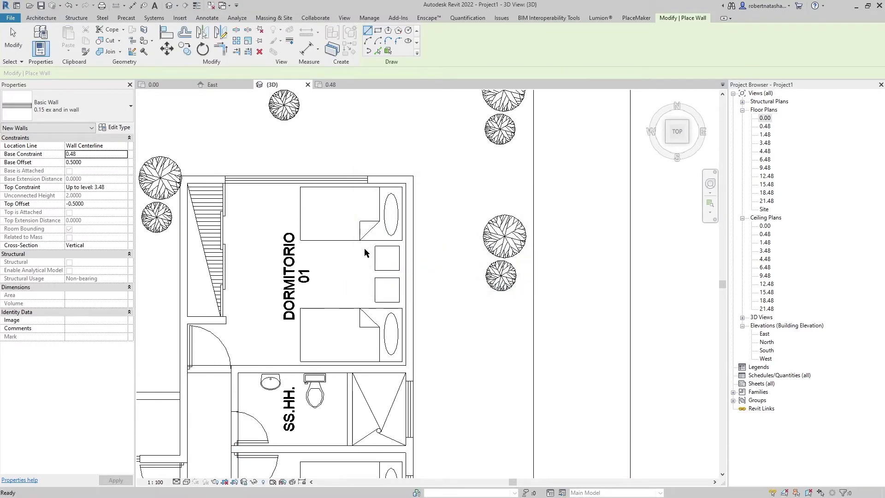
Set walls to Finish Face: Exterior, base level 3.48, top constraint up to level 6.48
left_click(123, 147)
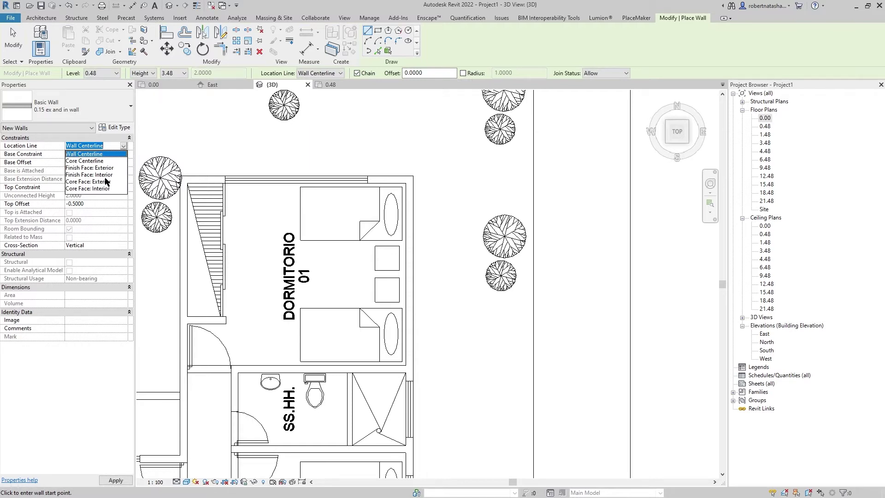
left_click(93, 169)
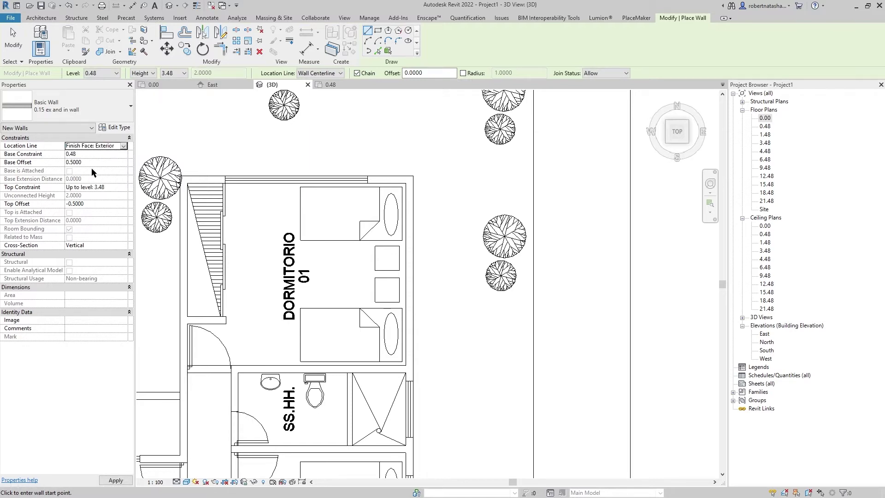
left_click(123, 154)
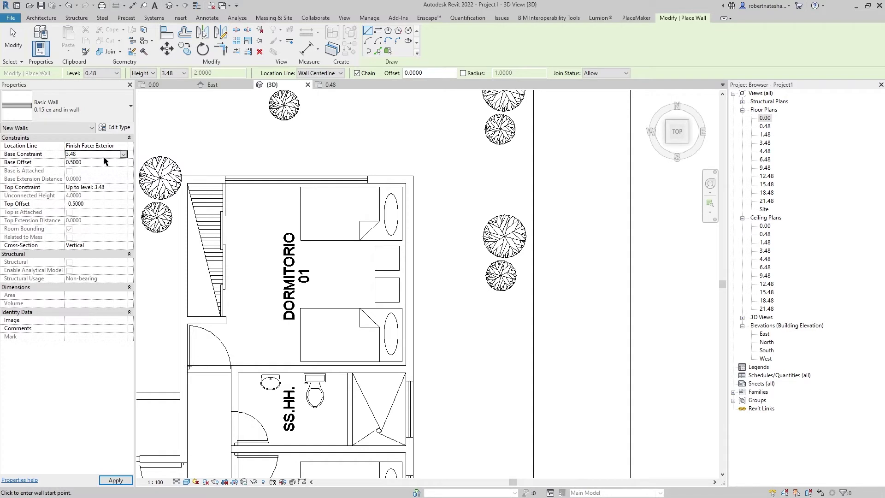
left_click(120, 186)
left_click(123, 187)
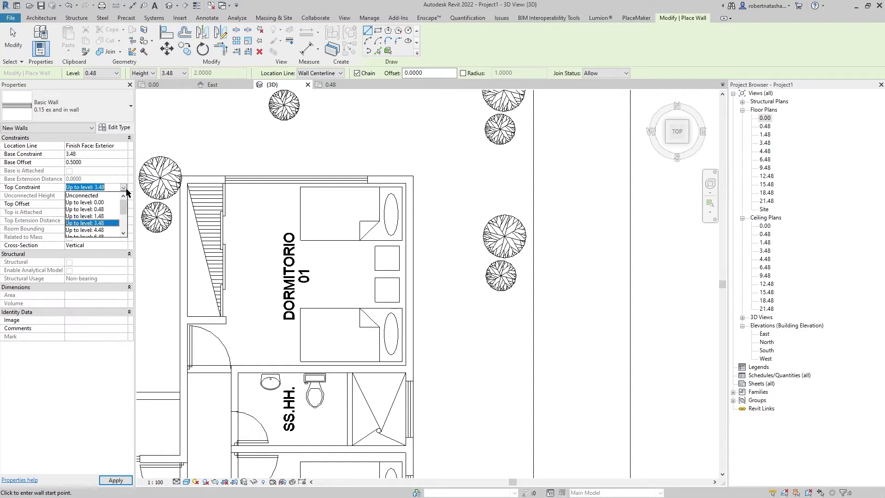
left_click(99, 230)
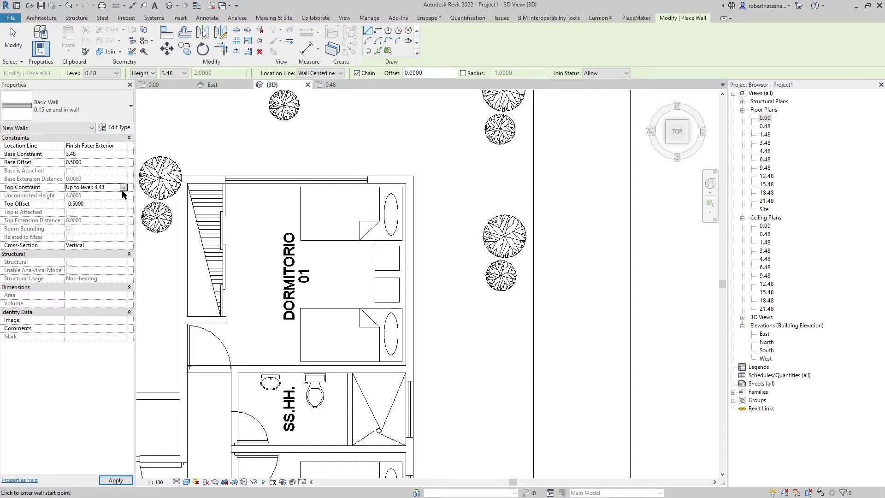
left_click(123, 187)
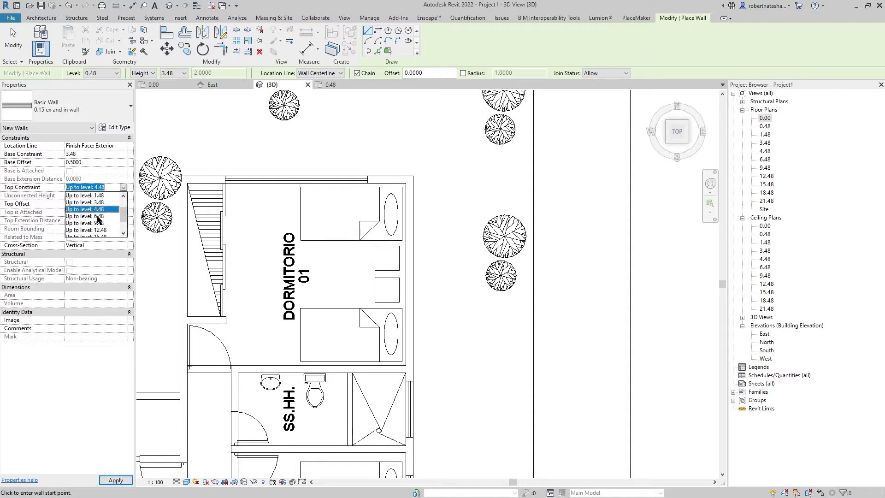
left_click(98, 216)
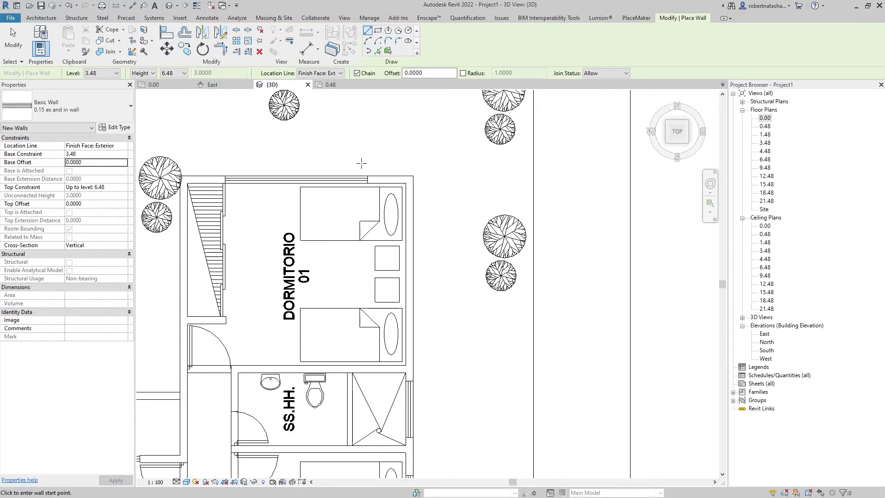
Trace the bedroom's top wall, the balcony edge and the master bedroom's outer side up to the bathroom
scroll(500, 171, "down", 2)
scroll(538, 164, "up", 3)
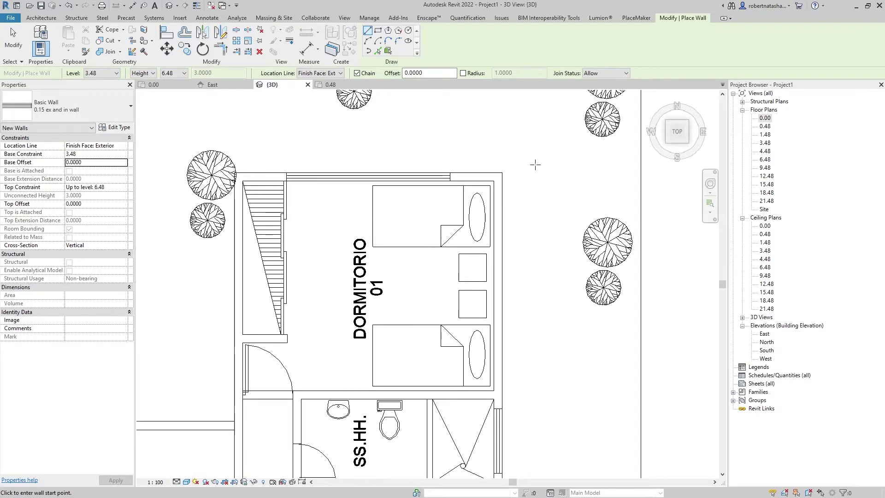
left_click(502, 174)
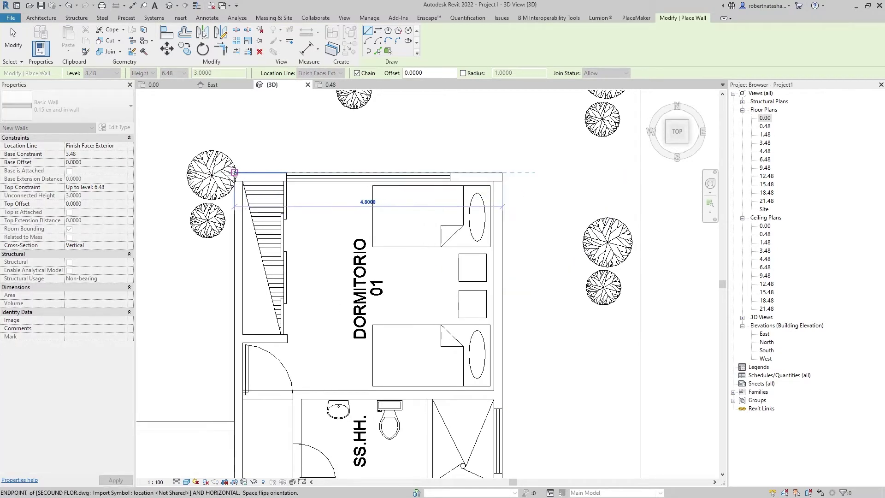
left_click(234, 173)
middle_click_drag(257, 362, 390, 195)
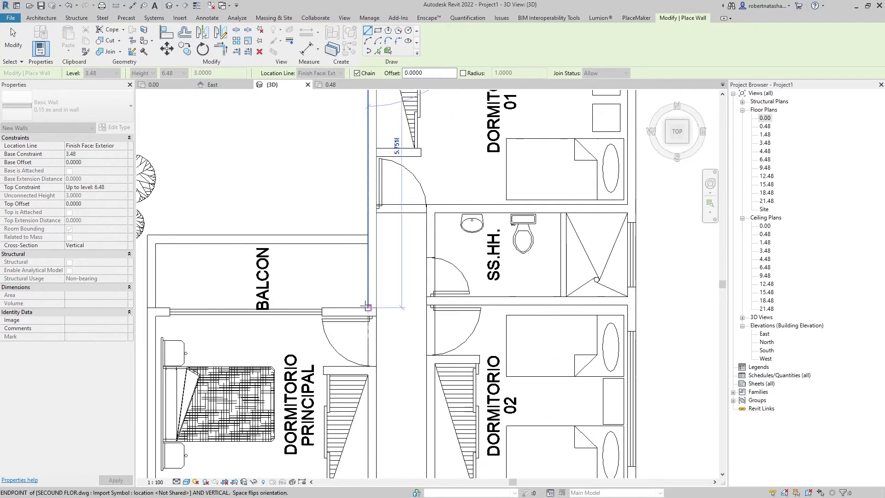
left_click(368, 307)
middle_click_drag(138, 309, 276, 293)
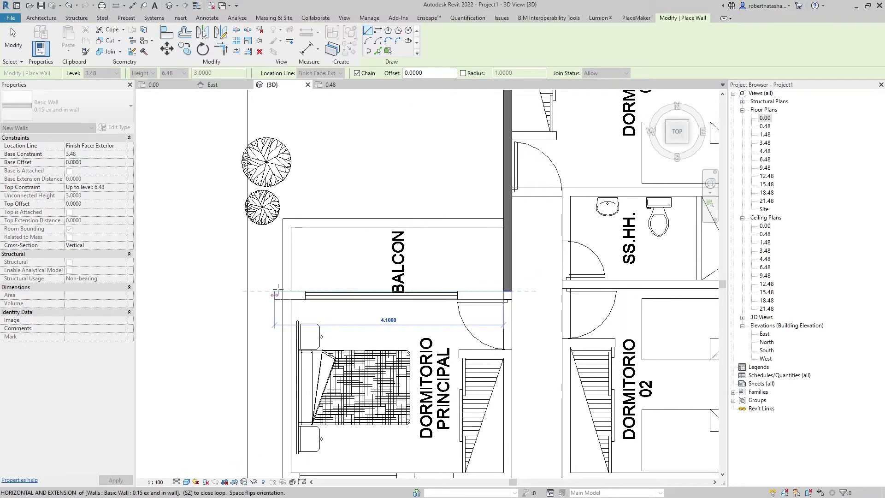
left_click(276, 293)
middle_click_drag(279, 475, 318, 233)
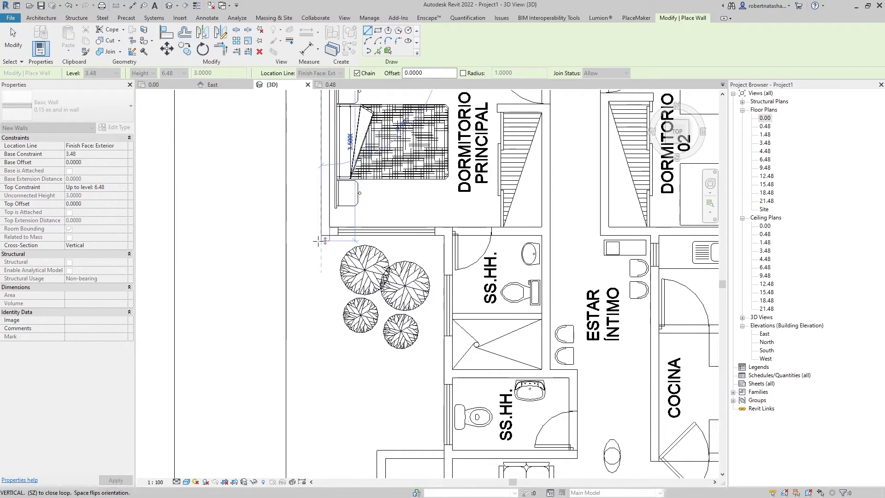
left_click(321, 235)
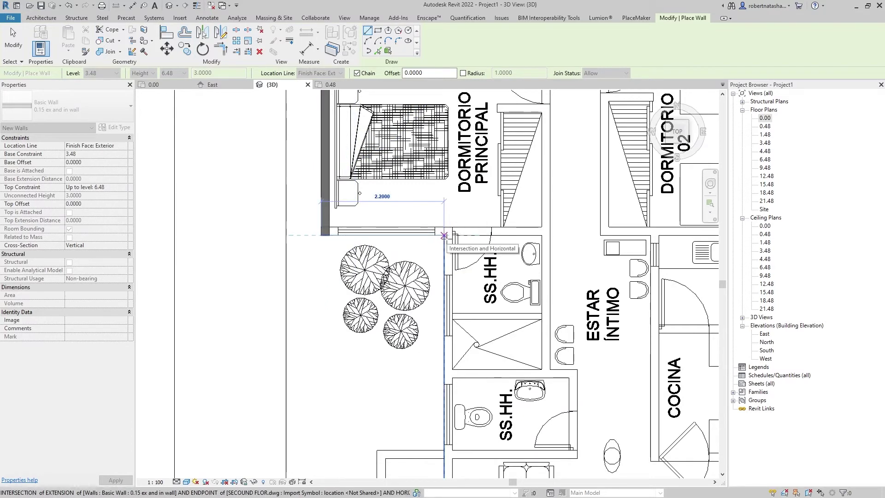
left_click(445, 235)
Continue walls along the bathroom's outer side, the master bedroom's top corner and the lower balcony corner
middle_click_drag(454, 462, 472, 293)
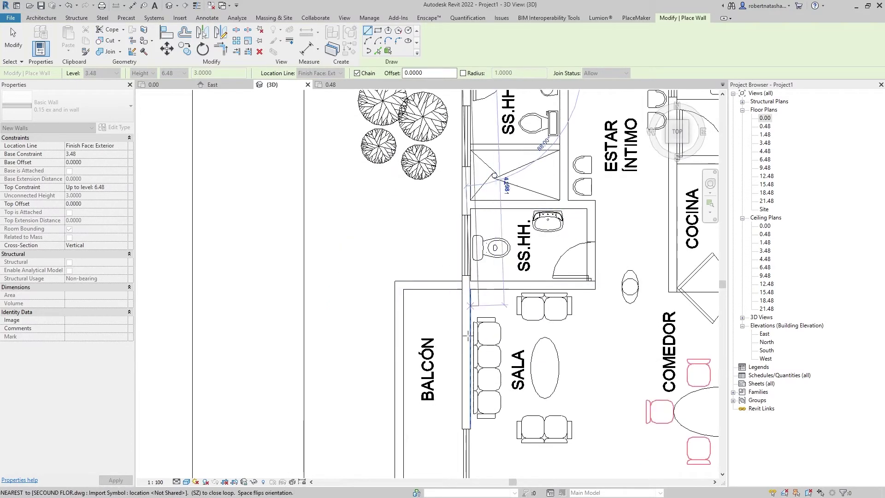
middle_click_drag(468, 337, 513, 274, "shift")
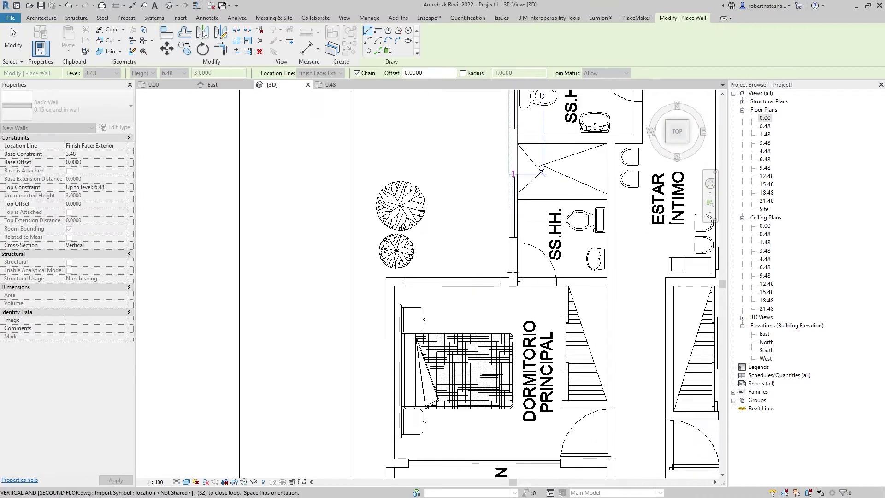
left_click(510, 277)
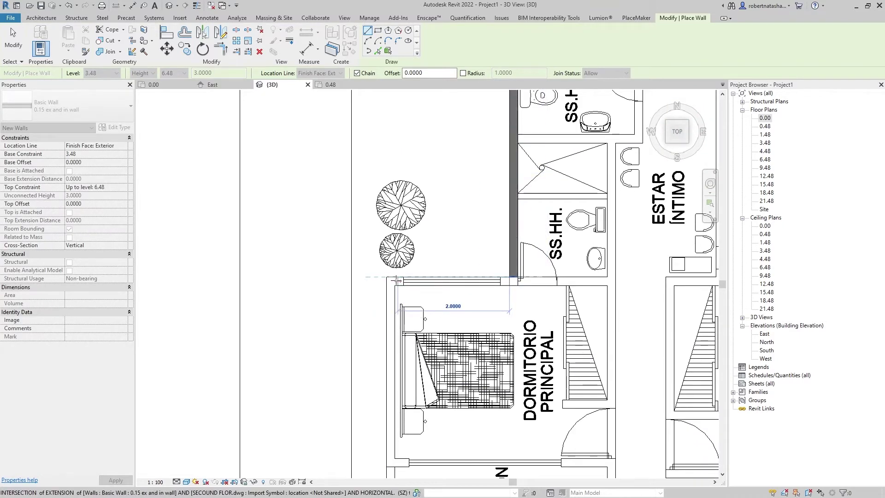
left_click(387, 277)
middle_click_drag(387, 277, 395, 139)
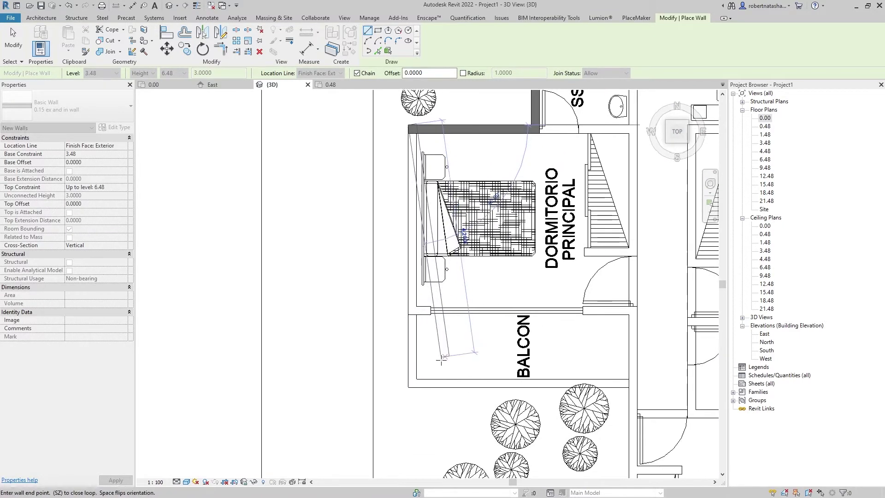
middle_click_drag(394, 333, 401, 195)
left_click(419, 201)
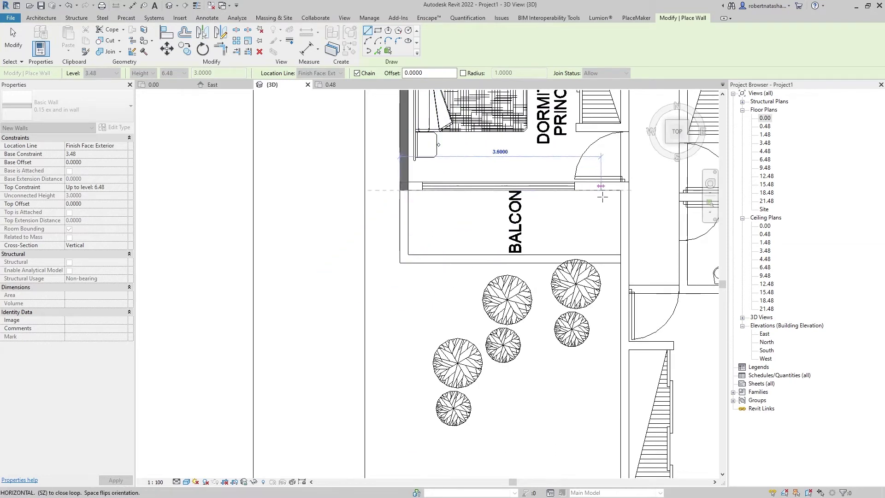
Extend the walls to the stair corner and around the laundry's corner and outer edge
middle_click_drag(621, 278, 626, 60)
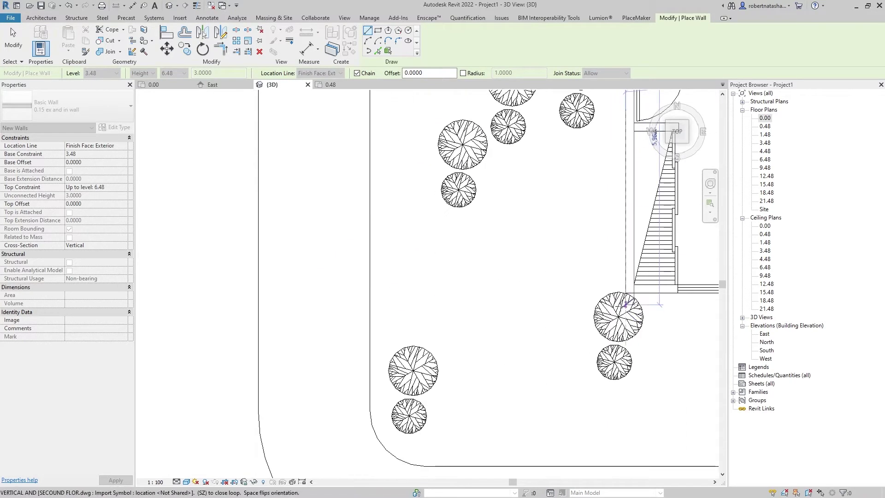
left_click(659, 337)
middle_click_drag(659, 336, 349, 319)
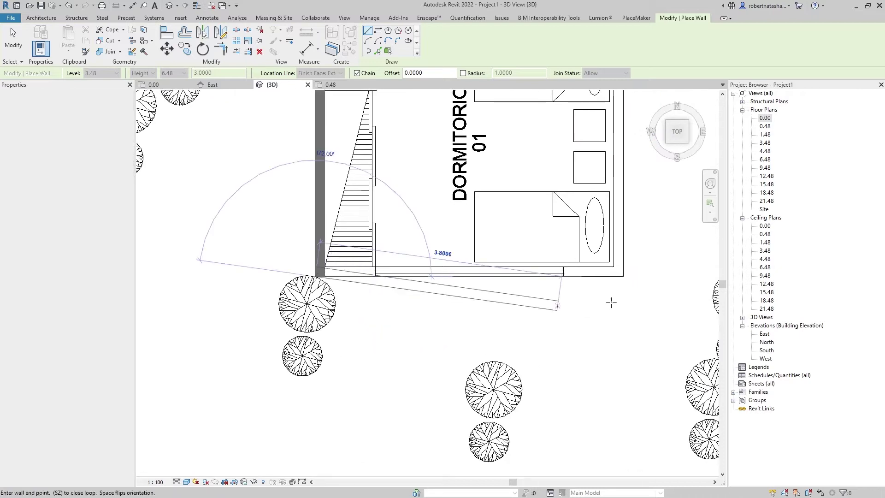
left_click(623, 258)
scroll(622, 259, "down", 1)
mouse_move(623, 258)
middle_mouse_down()
mouse_move(612, 328)
mouse_move(557, 319)
middle_mouse_up()
scroll(613, 328, "up", 1)
left_click(557, 310)
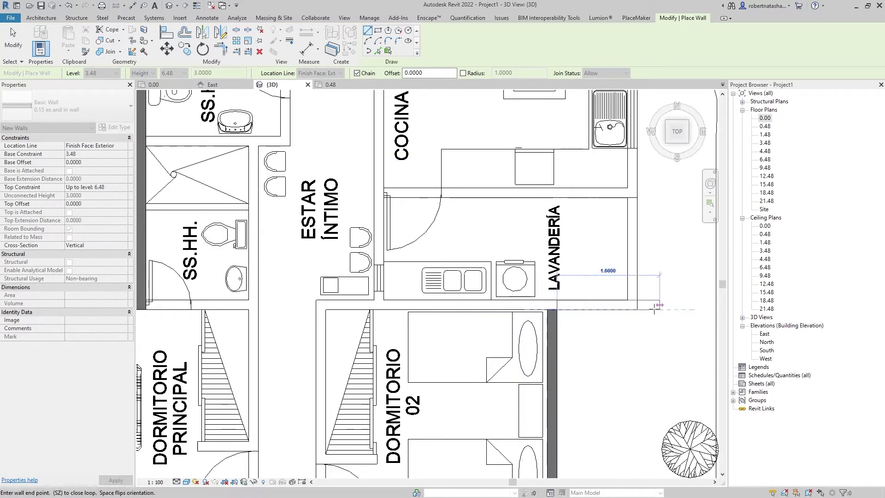
left_click(637, 310)
Trace walls along the kitchen's outer side and around the stair landing's three corners
middle_click_drag(653, 196, 614, 481)
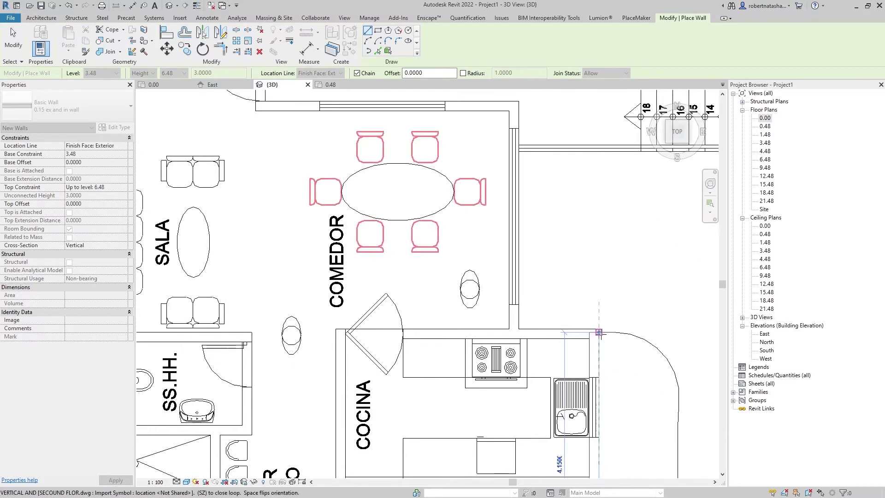
left_click(599, 329)
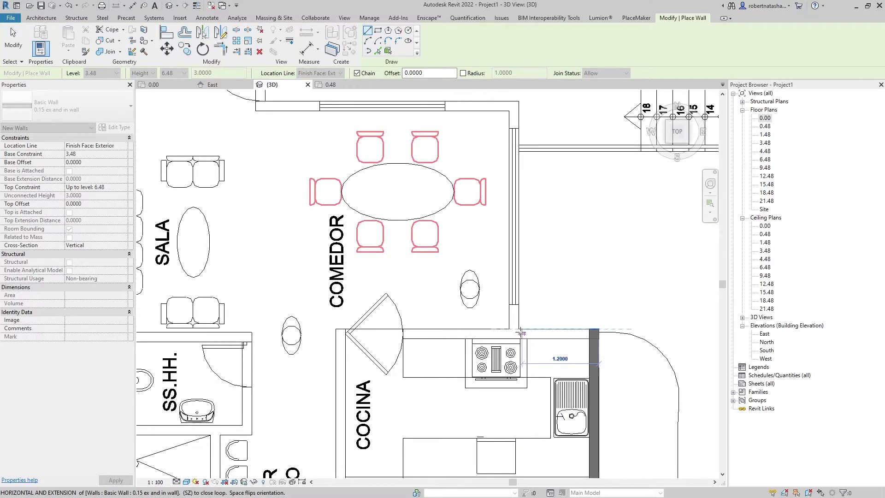
middle_click_drag(537, 100, 480, 369)
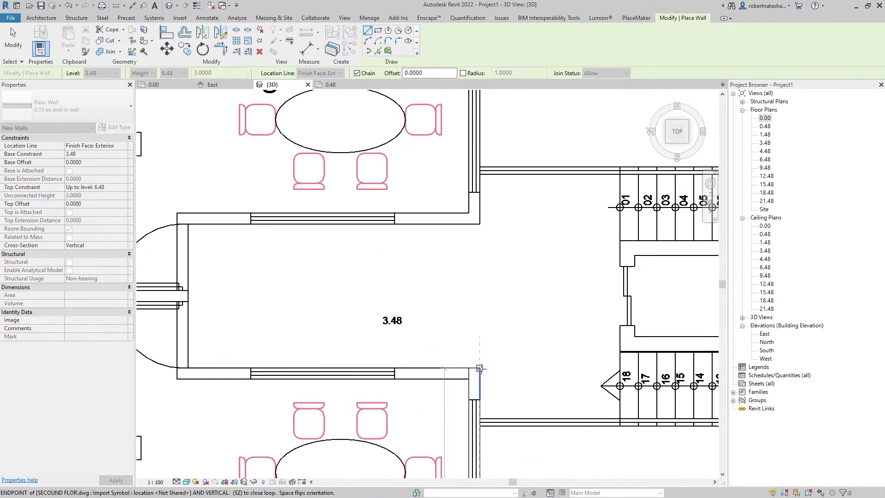
left_click(479, 368)
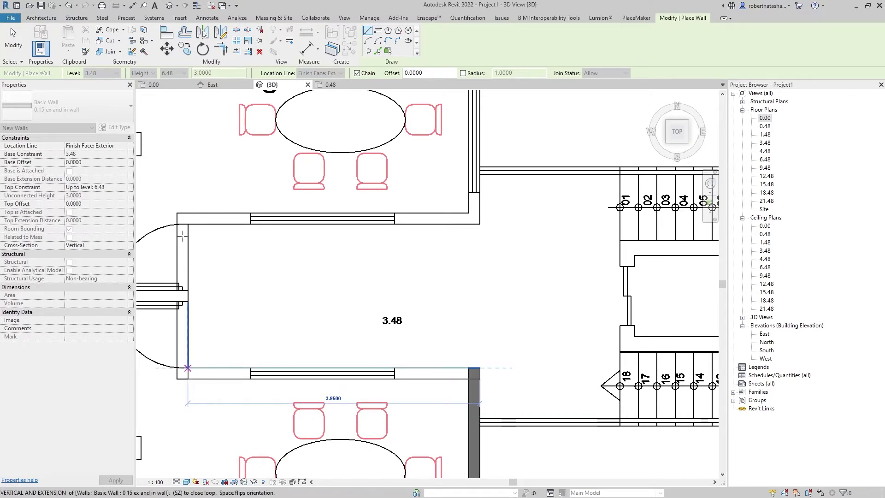
left_click(188, 368)
left_click(188, 225)
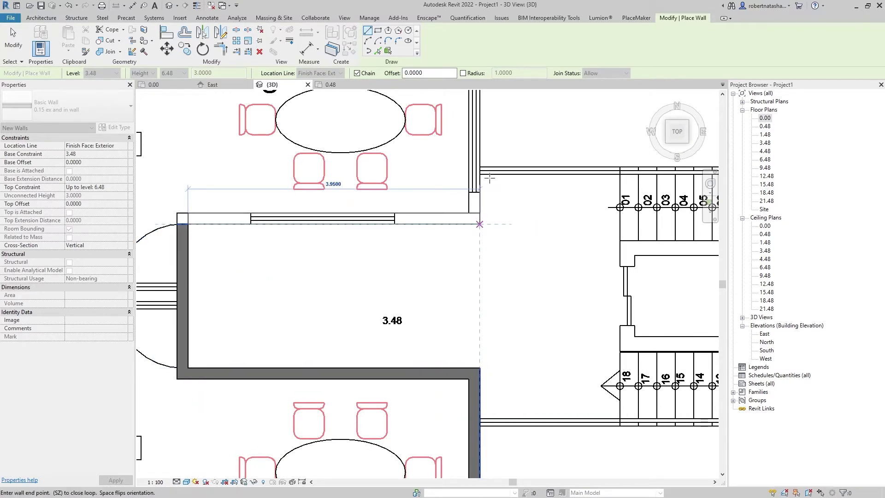
Close the chain via the kitchen corner, laundry's top-right corner and bedroom's outer edge
middle_click_drag(474, 226, 486, 454)
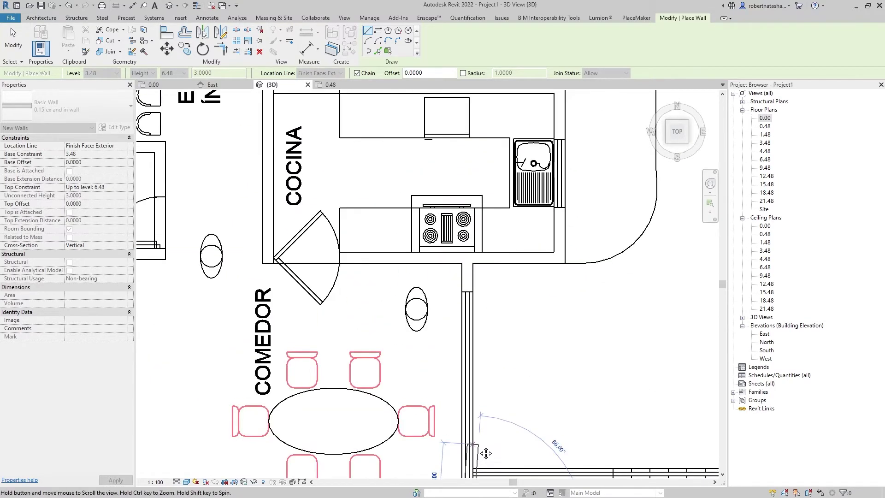
left_click(564, 263)
middle_click_drag(567, 106, 563, 332)
middle_click_drag(563, 198, 561, 245)
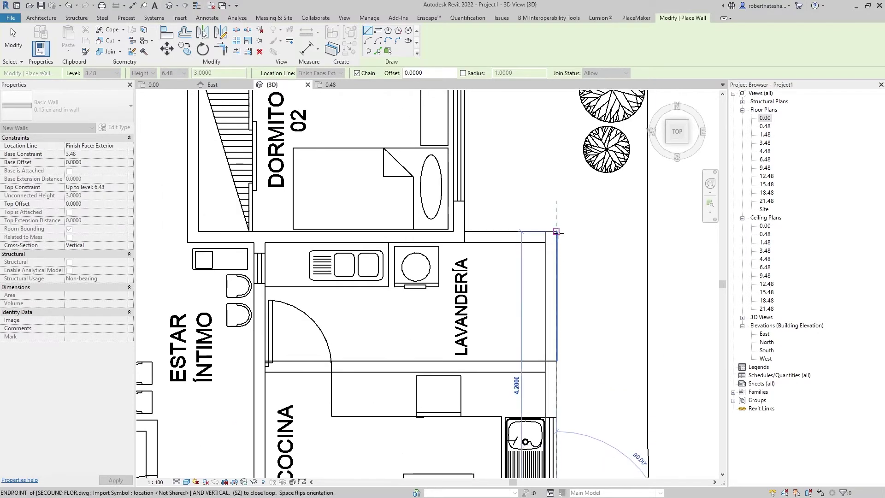
left_click(557, 232)
left_click(464, 232)
middle_click_drag(466, 185, 468, 468)
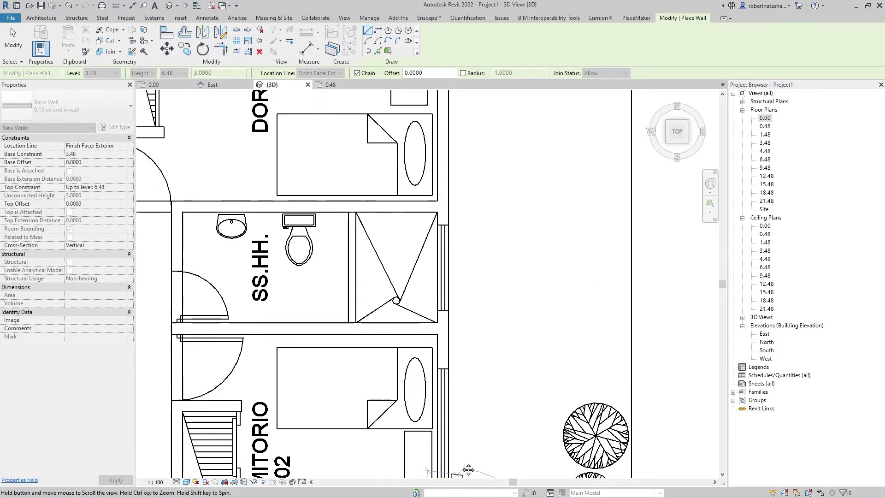
middle_click_drag(461, 83, 470, 241)
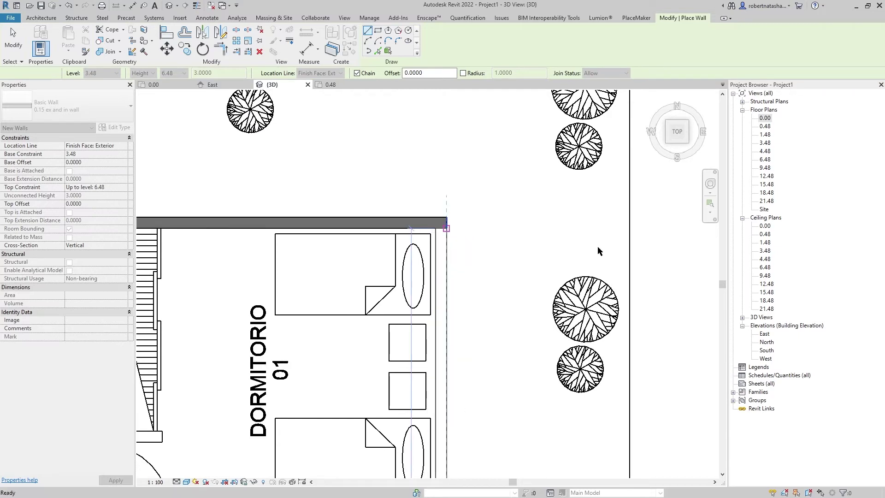
middle_click_drag(598, 251, 710, 180)
key("Escape")
Centre DORMITORIO 01 and try a wall along the bathroom's top edge, then cancel it
scroll(576, 298, "down", 1)
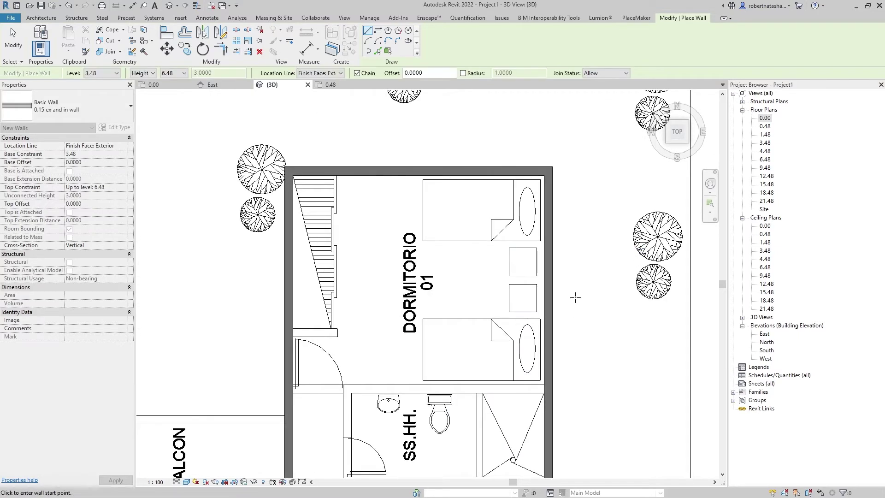
middle_click_drag(575, 297, 438, 300)
scroll(276, 388, "up", 2)
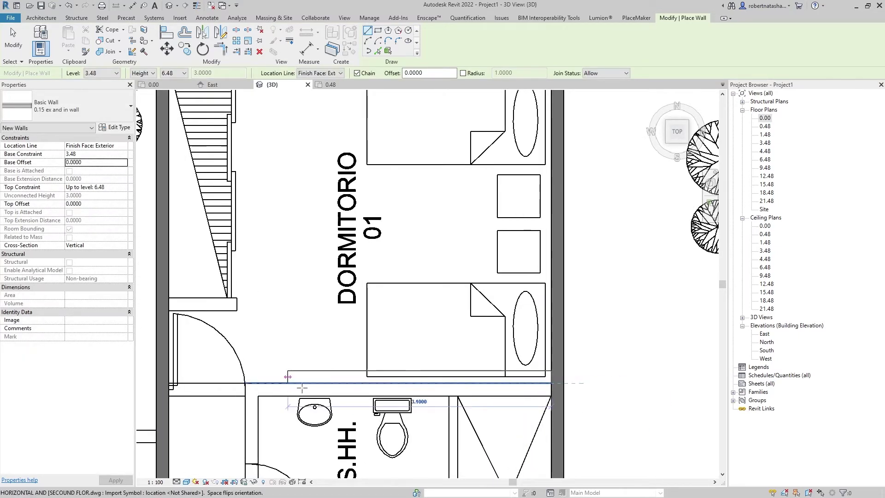
middle_click_drag(302, 389, 516, 345)
left_click(406, 318)
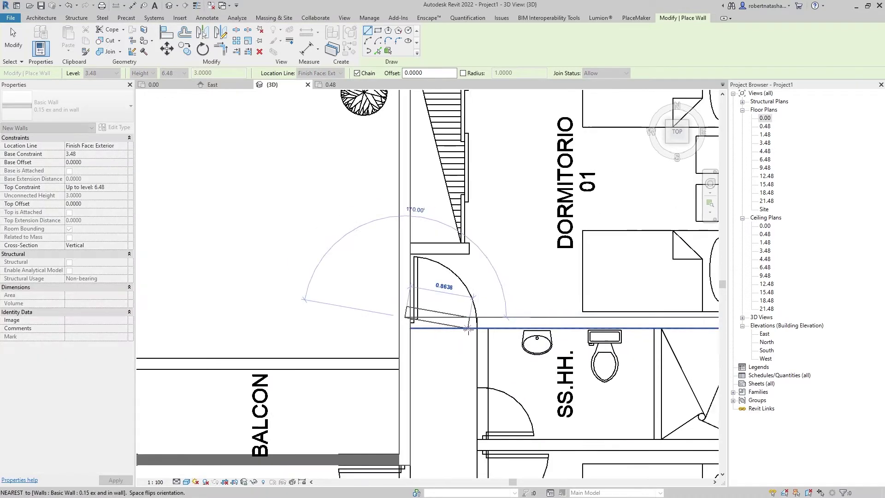
key("Escape")
key("Escape")
scroll(468, 329, "down", 2)
scroll(427, 304, "up", 2)
Trace a new wall run from the existing wall end beside and below the SS.HH. bathroom
middle_click_drag(415, 350, 393, 140)
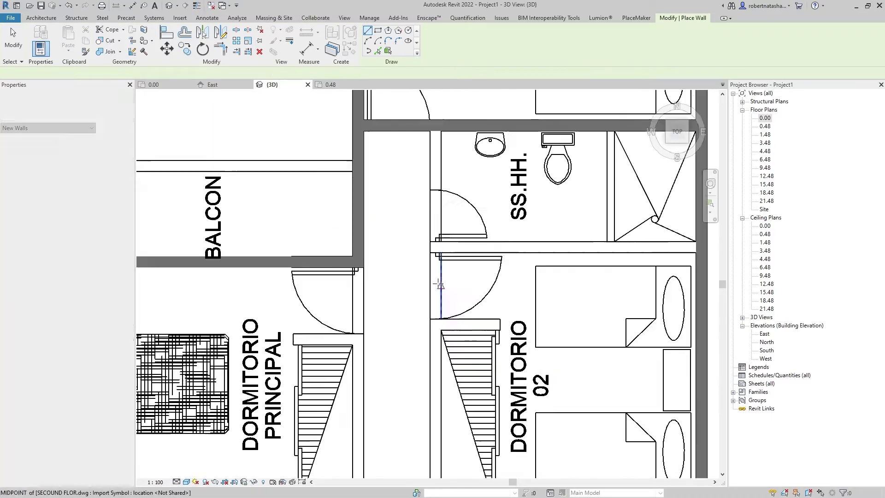
middle_click_drag(358, 252, 321, 147)
left_click(321, 147)
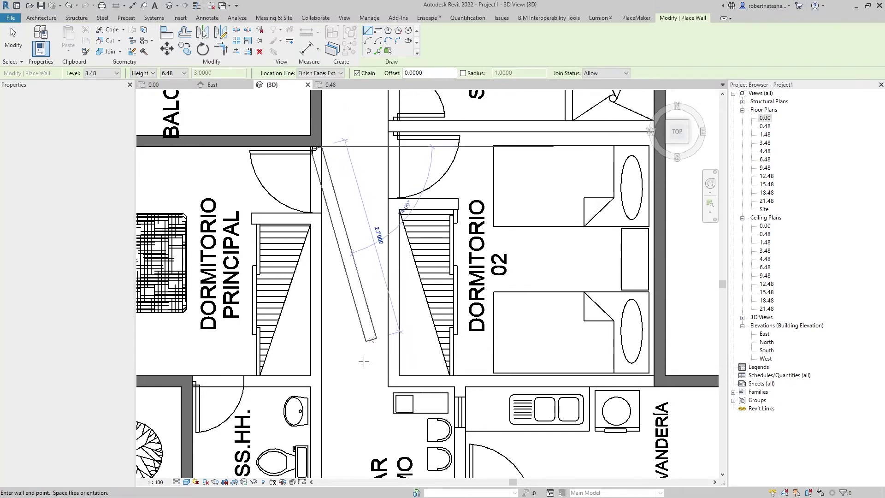
middle_click_drag(365, 358, 393, 155)
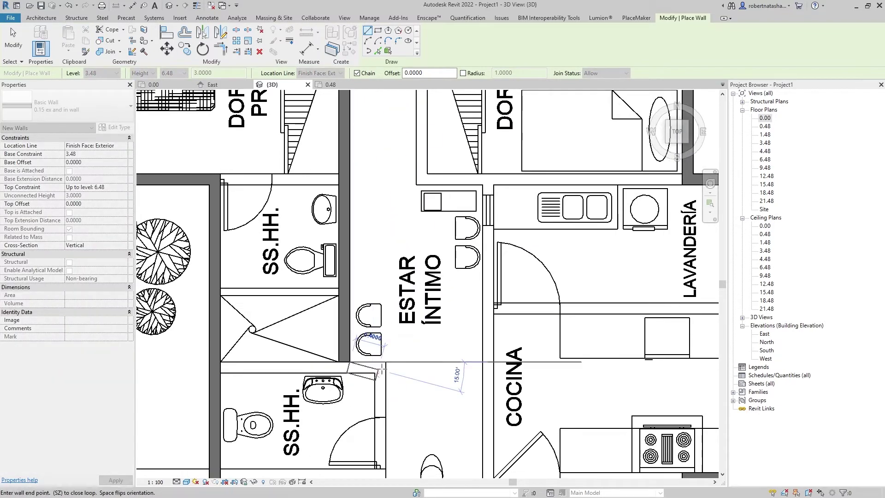
left_click(385, 362)
middle_click_drag(382, 475, 413, 232)
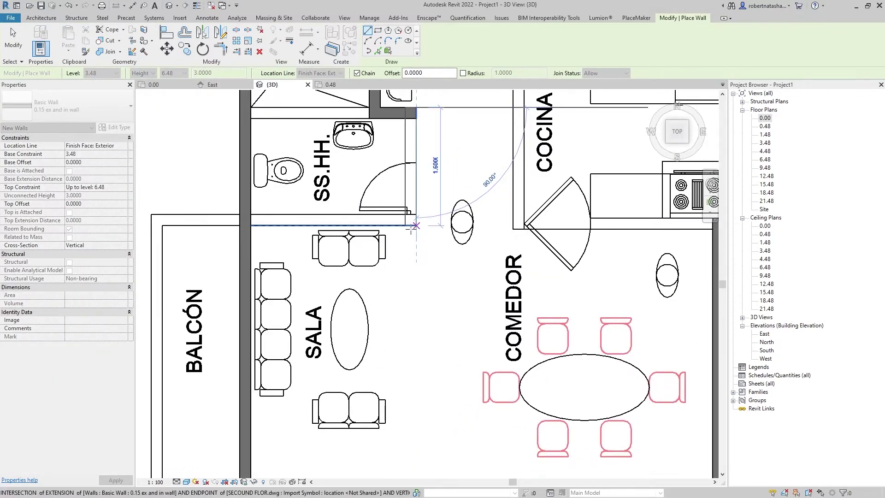
left_click(413, 226)
left_click(252, 226)
scroll(251, 226, "up", 2)
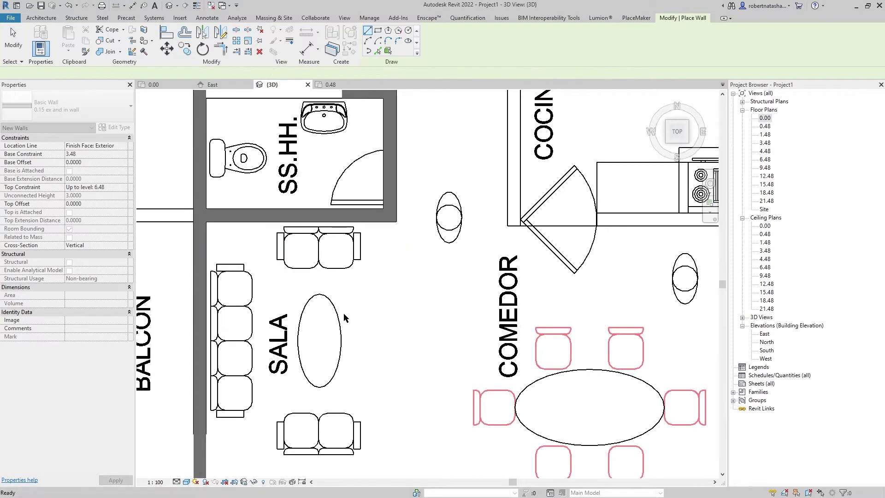
Draw the 2.7 m wall beside COCINA and a vertical wall up toward the hall
middle_click_drag(507, 323, 681, 280)
left_click(681, 280)
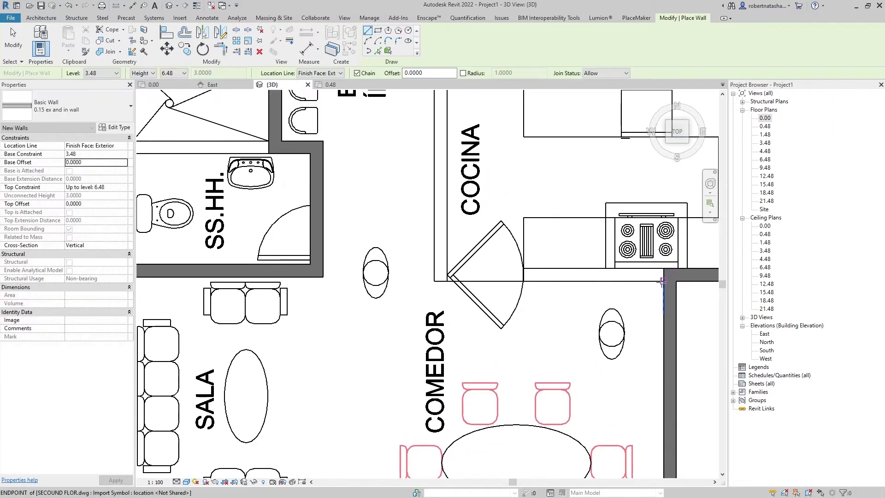
left_click(444, 264)
middle_click_drag(434, 208, 418, 473)
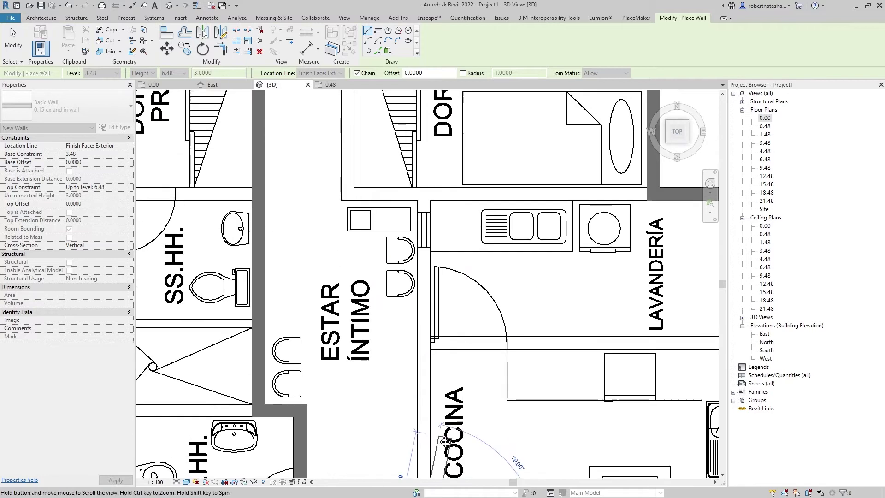
left_click(341, 199)
middle_click_drag(342, 115, 323, 473)
Finish the hall–bathroom wall and add a wall spanning the upper bathroom
middle_click_drag(289, 101, 302, 383)
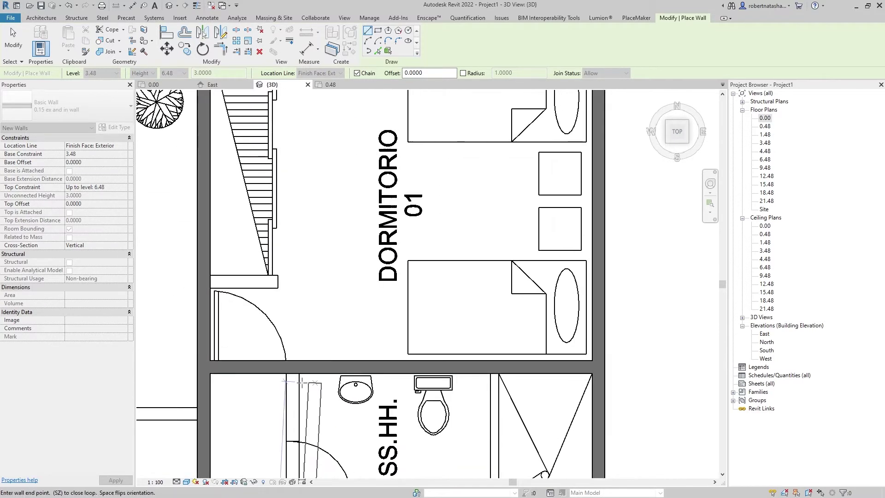
left_click(302, 383)
key("Escape")
key("Escape")
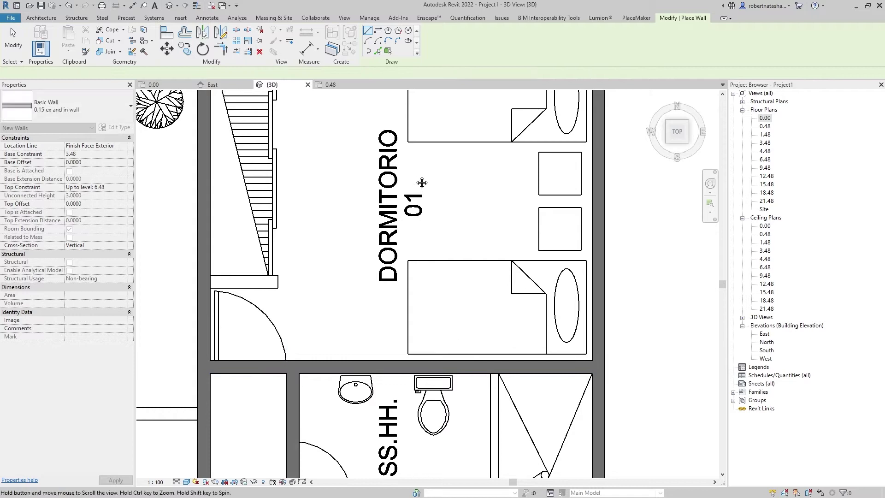
middle_click_drag(422, 183, 369, 56)
scroll(320, 415, "up", 1)
left_click(231, 370)
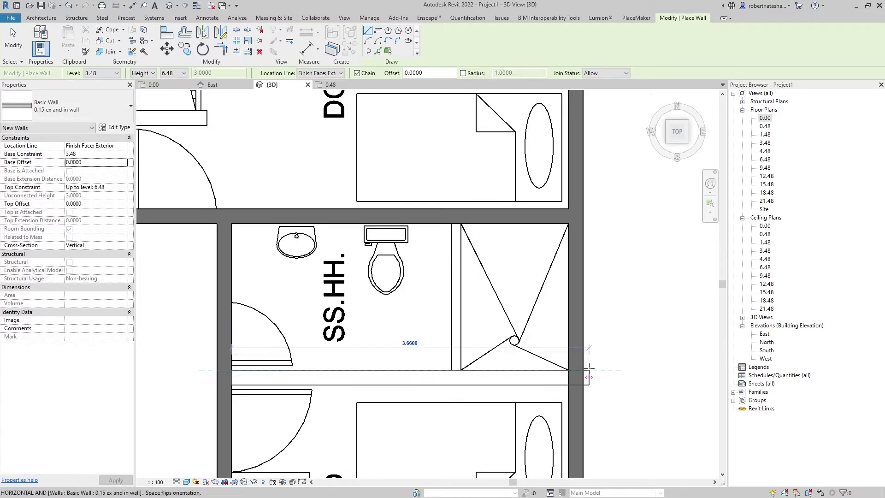
left_click(589, 370)
key("Escape")
key("Escape")
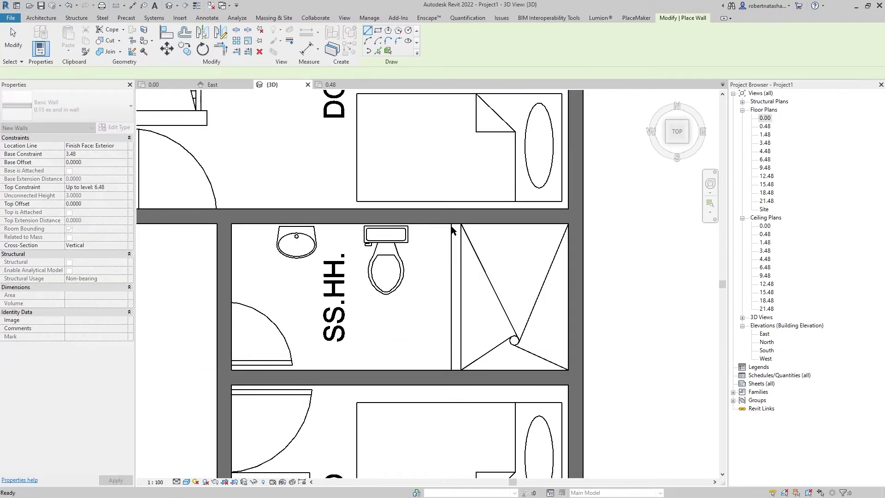
Add walls between toilet and shower and closing the gap below DORMITORIO 02
left_click(451, 224)
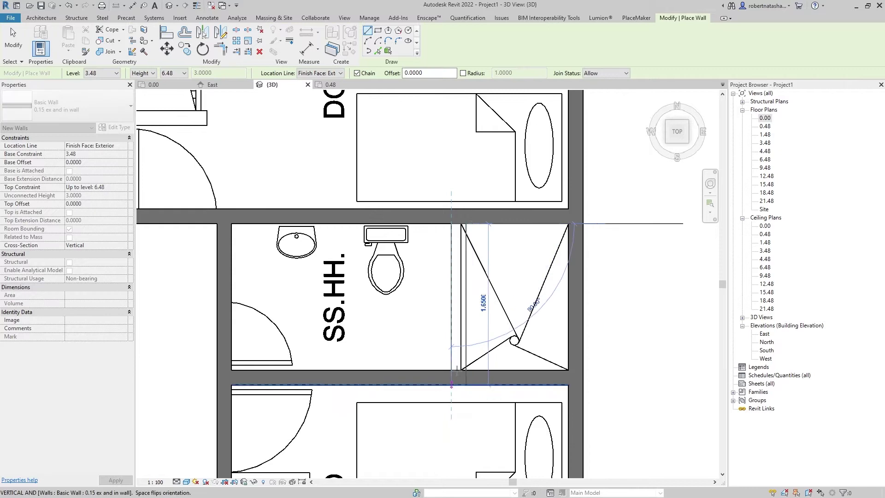
left_click(468, 350)
key("Escape")
key("Escape")
scroll(486, 303, "down", 2)
middle_click_drag(461, 323, 473, 128)
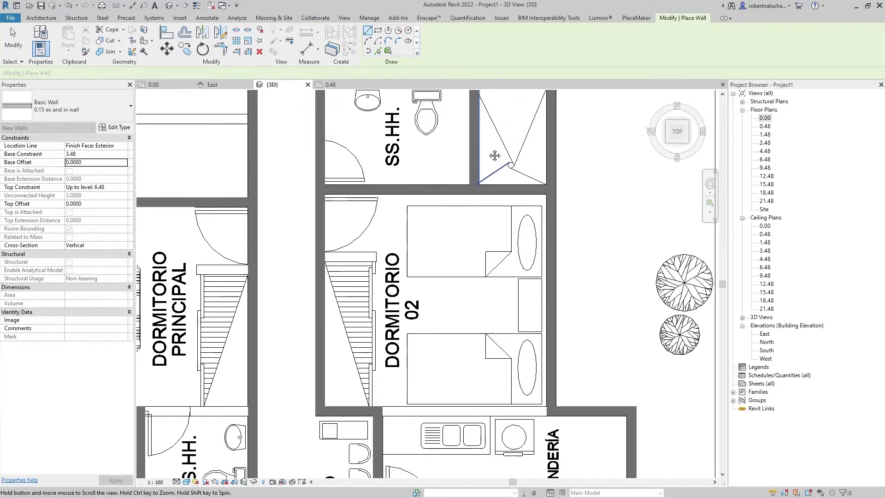
left_click(387, 382)
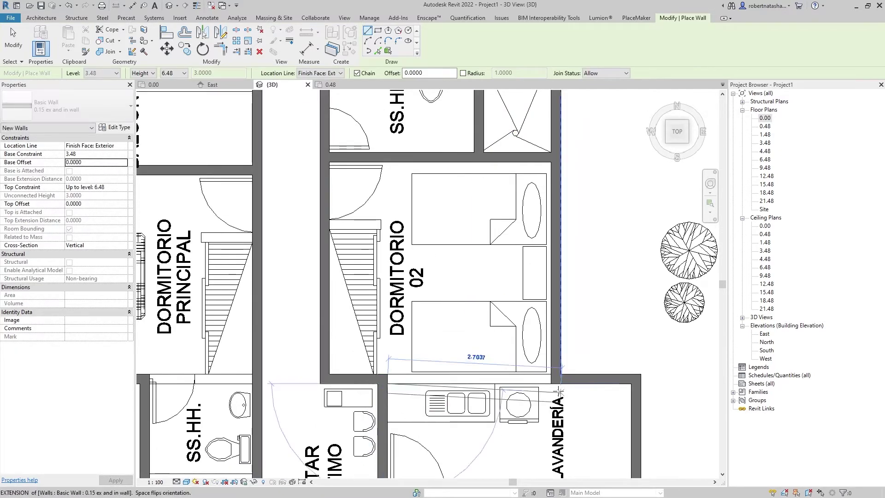
left_click(556, 382)
key("Escape")
key("Escape")
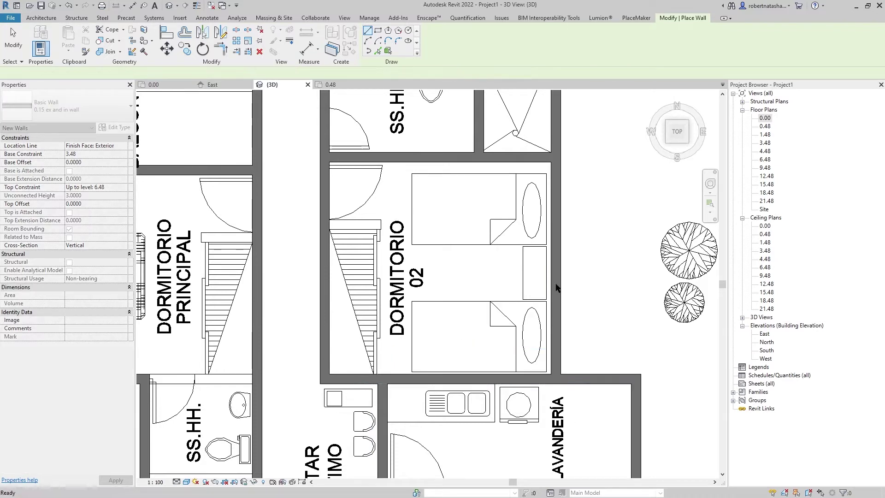
Draw the partition wall between LAVANDERÍA and COCINA
key("w")
key("a")
middle_click_drag(553, 461, 542, 258)
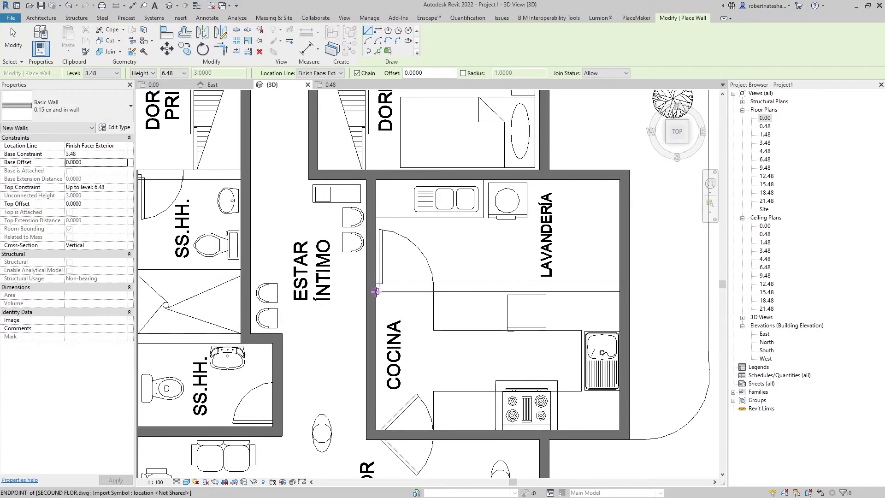
left_click(376, 291)
left_click(620, 291)
key("Escape")
key("Escape")
scroll(607, 353, "down", 1)
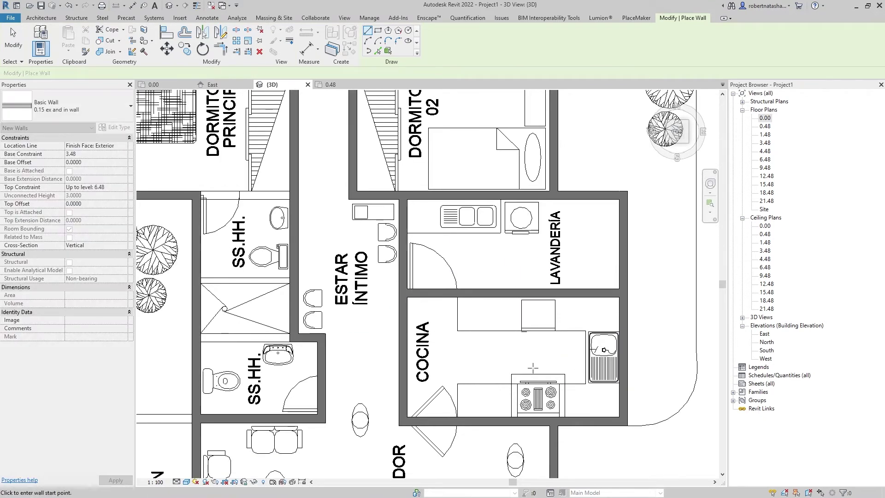
scroll(533, 368, "down", 2)
scroll(450, 290, "up", 4)
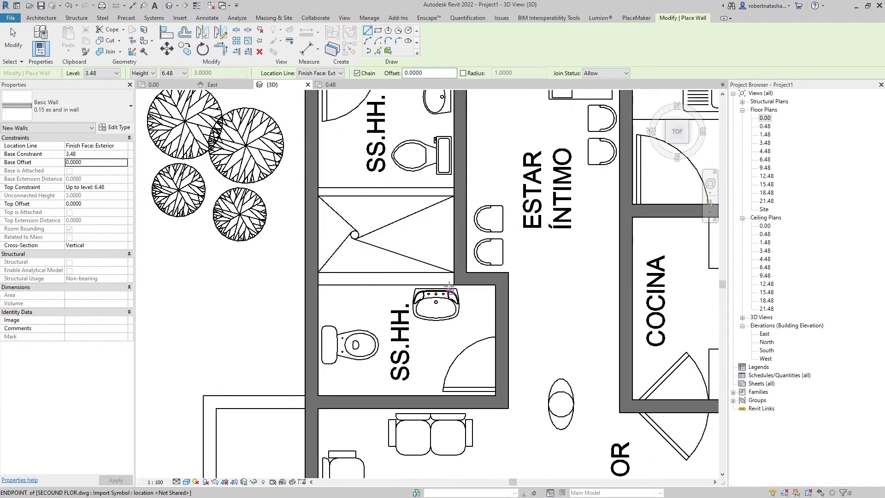
Add walls above the lower bathroom and across the shower top, closing the upper SS.HH
left_click(455, 284)
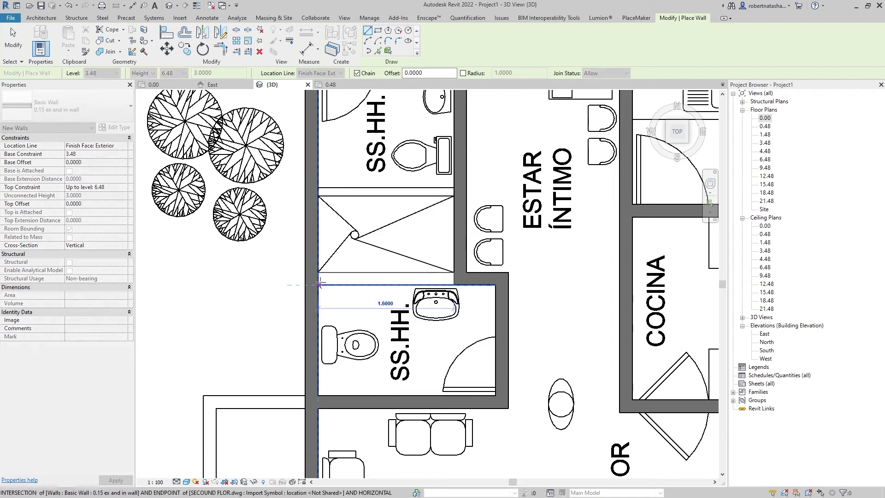
left_click(319, 284)
left_click(453, 188)
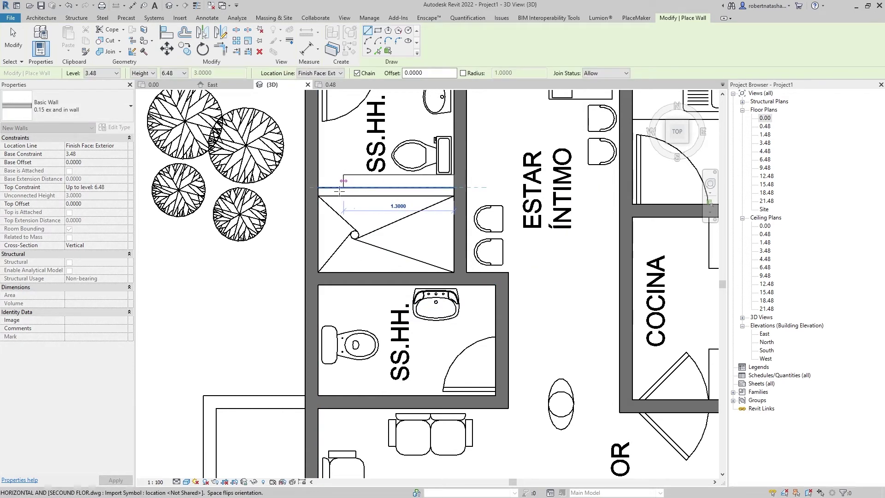
left_click(326, 189)
scroll(423, 210, "down", 2)
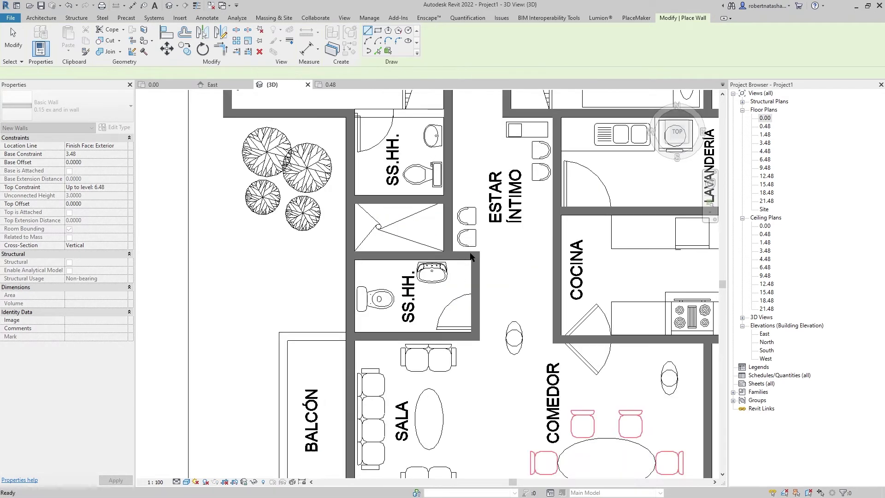
scroll(479, 195, "down", 2)
scroll(457, 152, "up", 2)
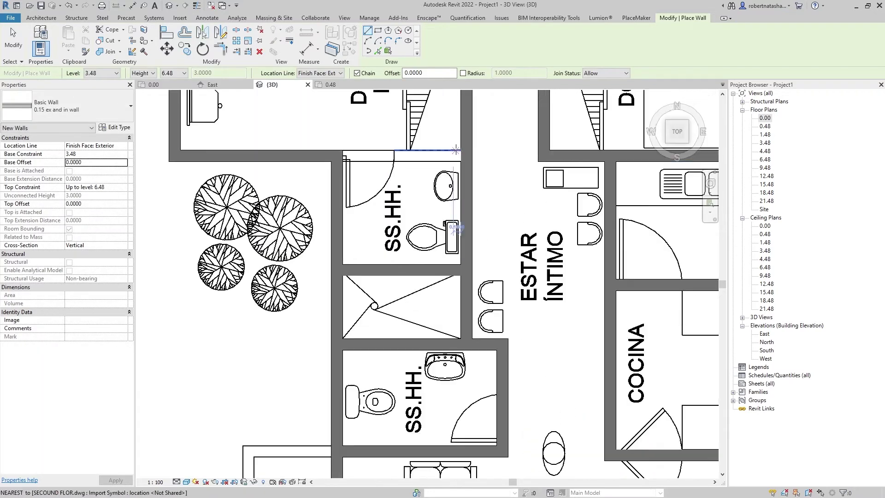
scroll(461, 150, "up", 2)
left_click(460, 150)
key("Escape")
key("Escape")
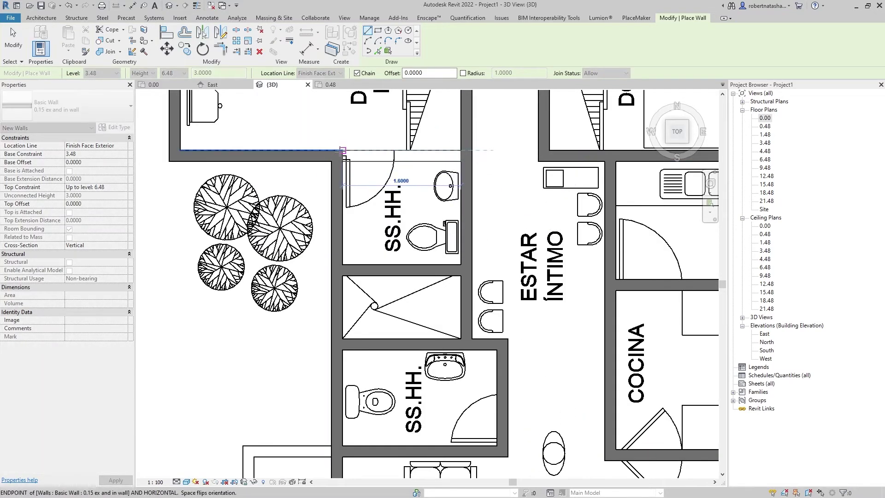
scroll(513, 257, "down", 2)
Draw a wall across the doorway between the two apartments
key("w")
key("a")
middle_click_drag(415, 415, 360, 207)
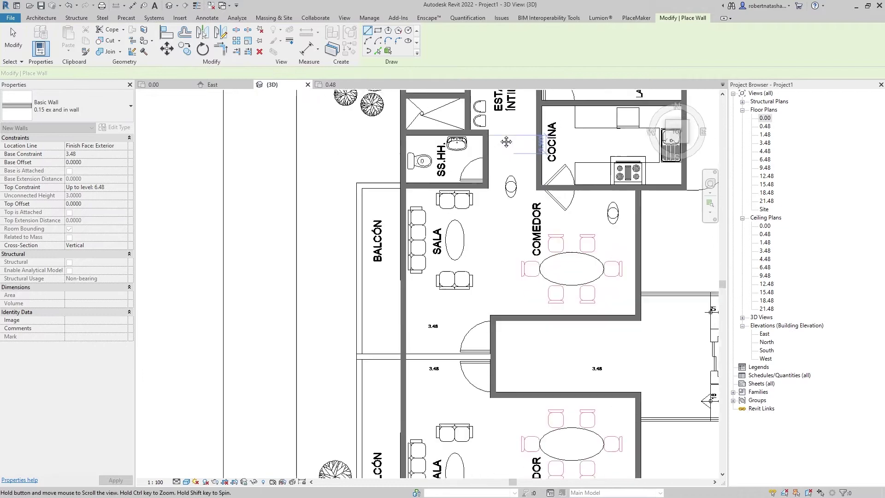
scroll(354, 336, "up", 4)
left_click(286, 302)
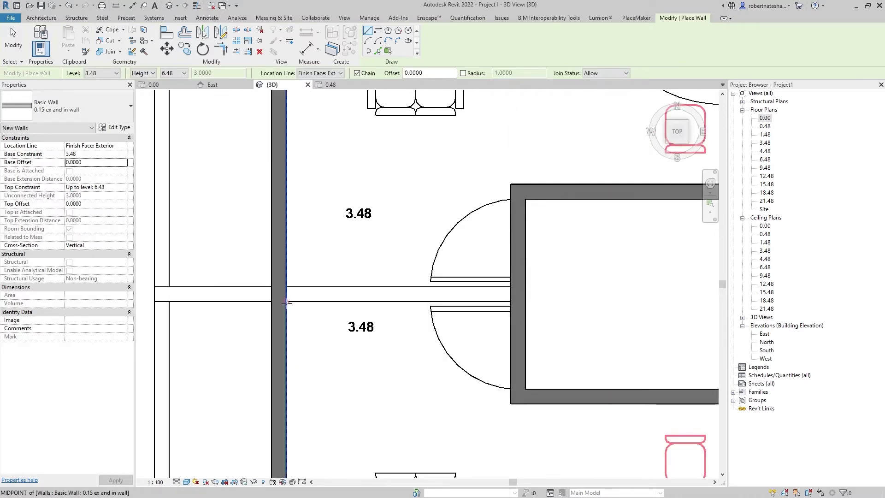
left_click(506, 293)
key("Escape")
Enclose the bathroom beside SALA with a top wall and a side wall
scroll(546, 227, "down", 2)
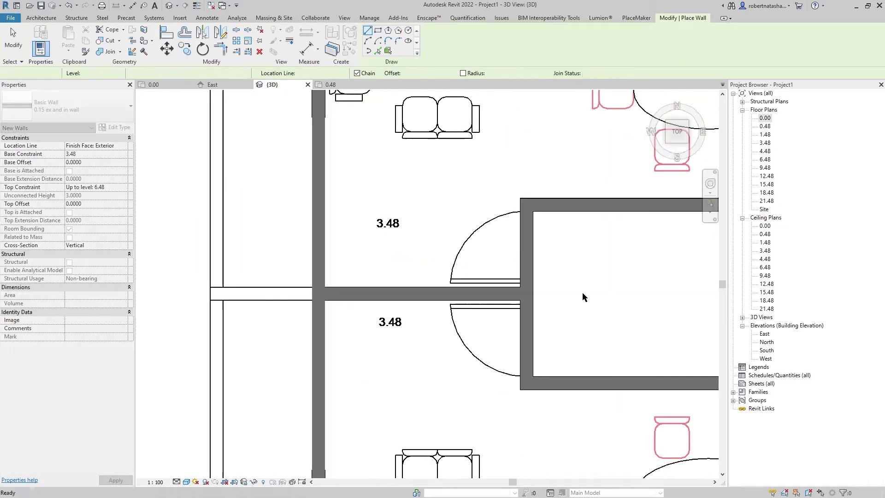
scroll(546, 227, "down", 2)
scroll(546, 227, "up", 4)
scroll(545, 227, "down", 1)
middle_click_drag(461, 323, 461, 203)
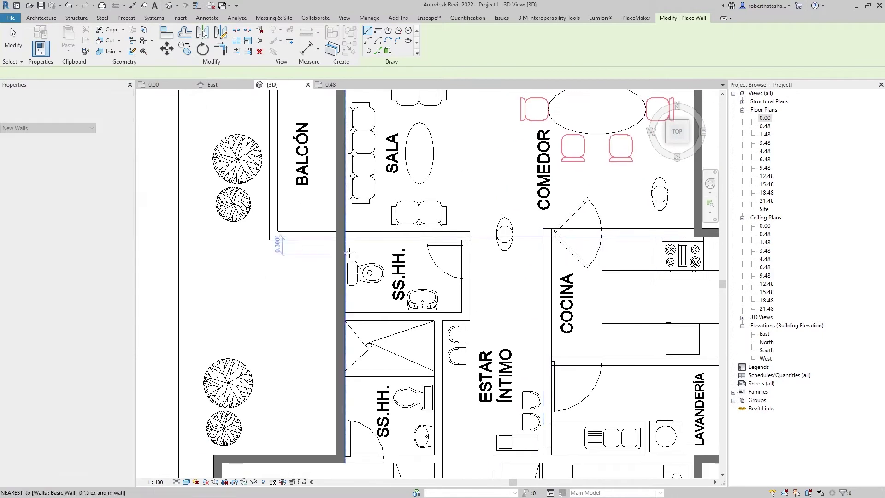
scroll(349, 226, "up", 3)
left_click(350, 226)
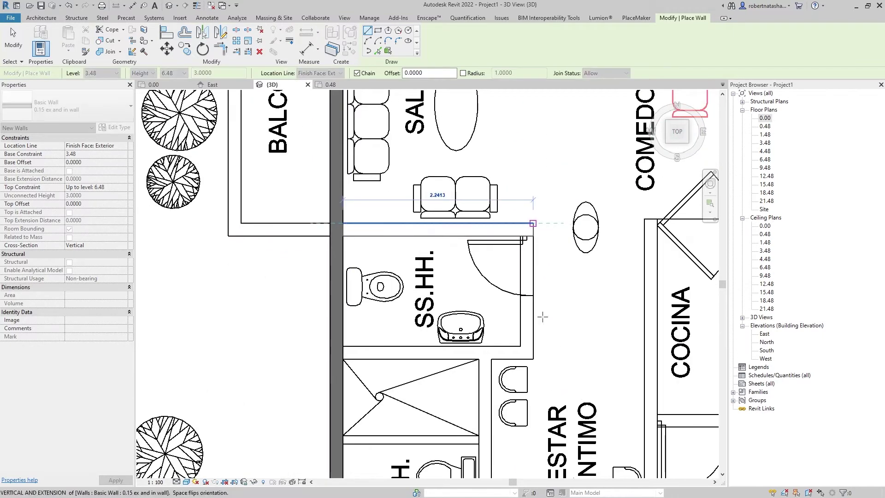
left_click(533, 226)
left_click(354, 356)
key("Escape")
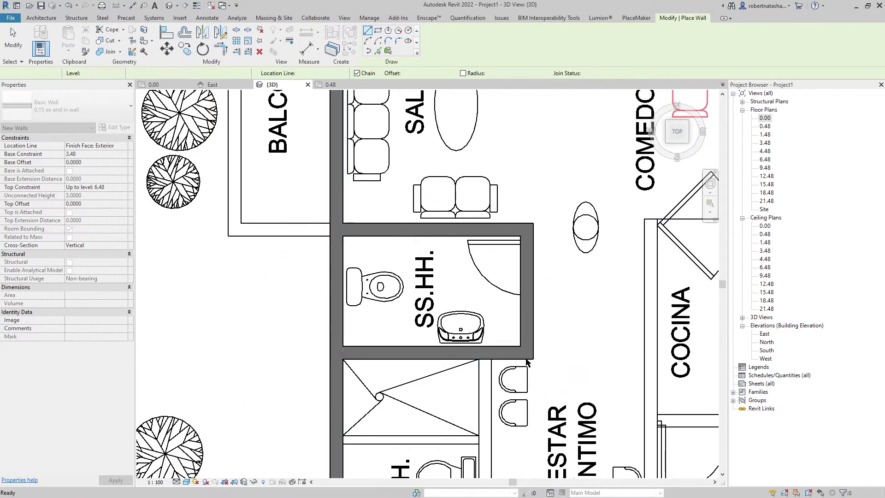
Add a wall along the SS.HH. bathroom's bottom edge
left_click(492, 360)
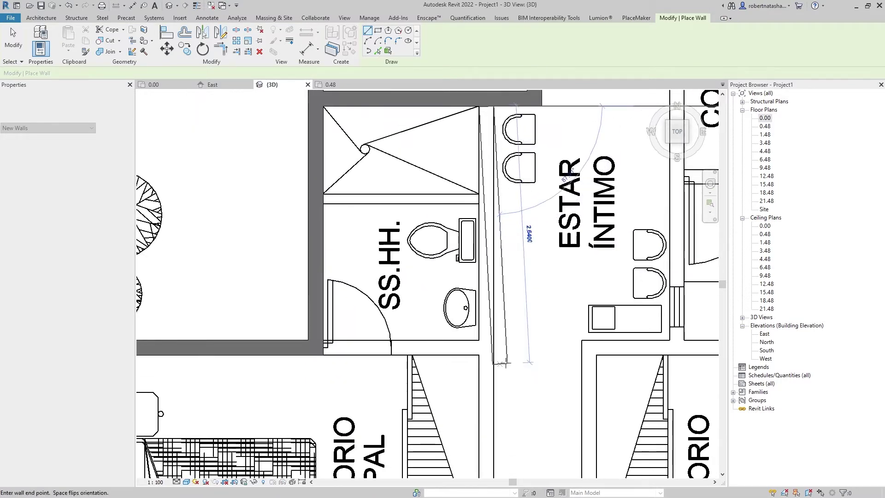
key("Escape")
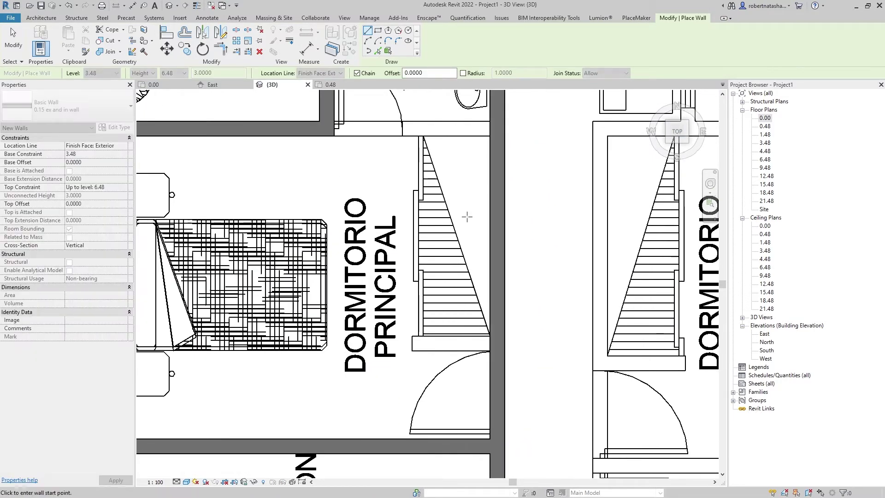
middle_click_drag(459, 211, 517, 425)
left_click(379, 333)
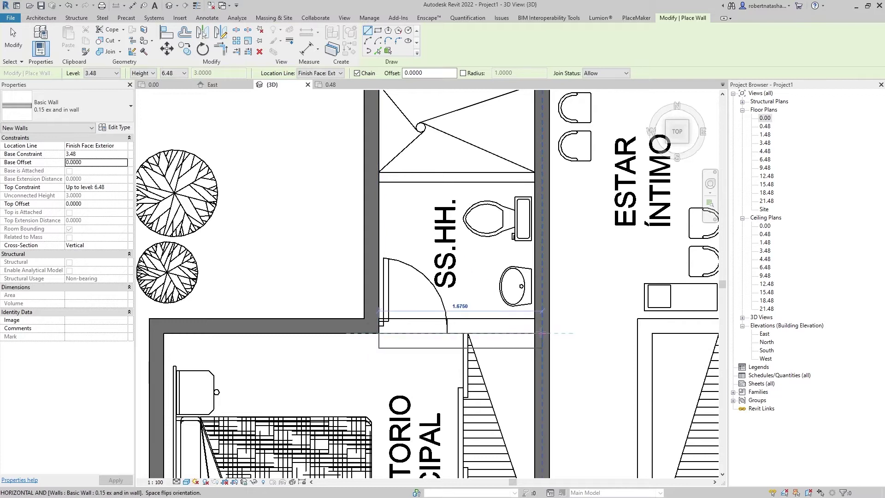
left_click(522, 301)
key("Escape")
key("Escape")
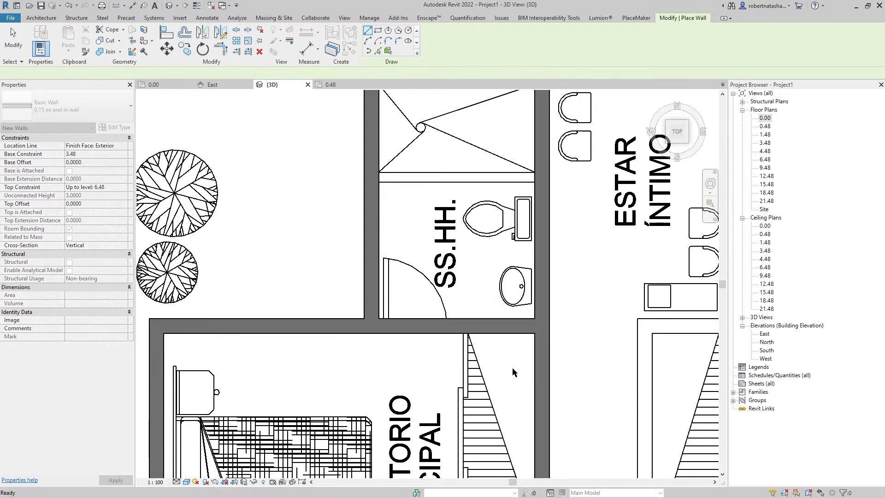
Trace the wall along the bathroom's top edge and the top of DORMITORIO 02
left_click(379, 182)
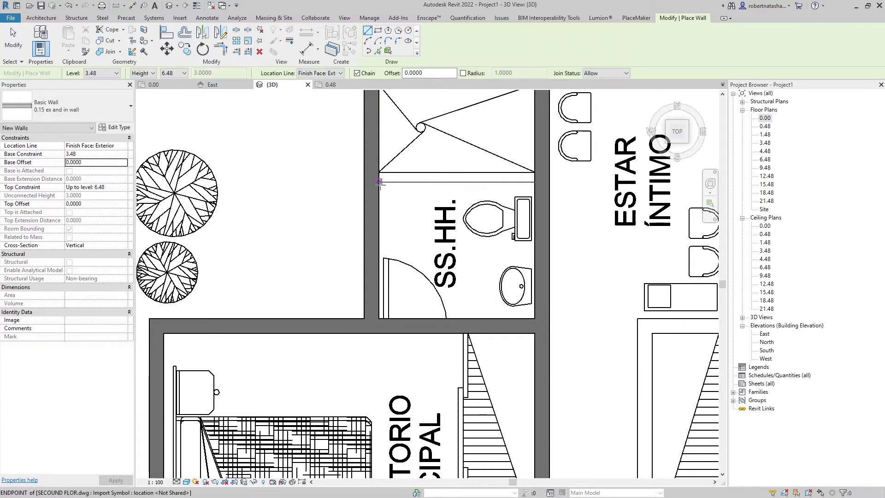
left_click(535, 182)
scroll(594, 239, "down", 2)
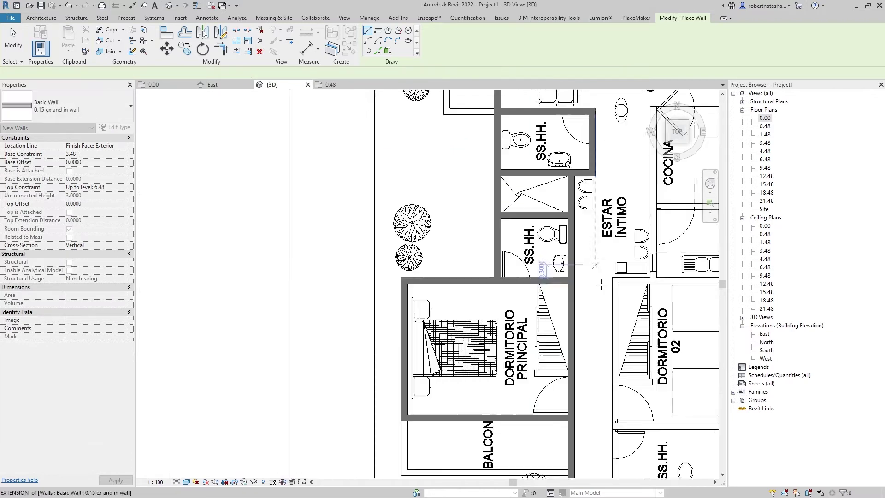
scroll(594, 239, "down", 1)
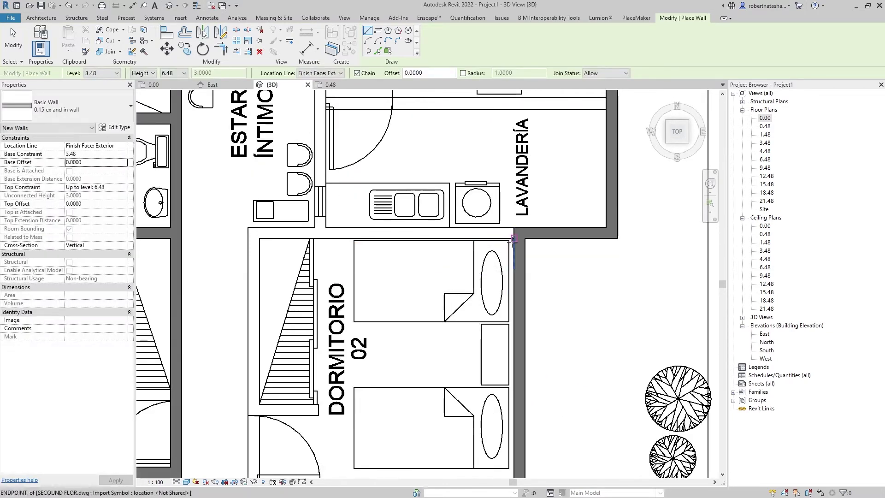
left_click(255, 233)
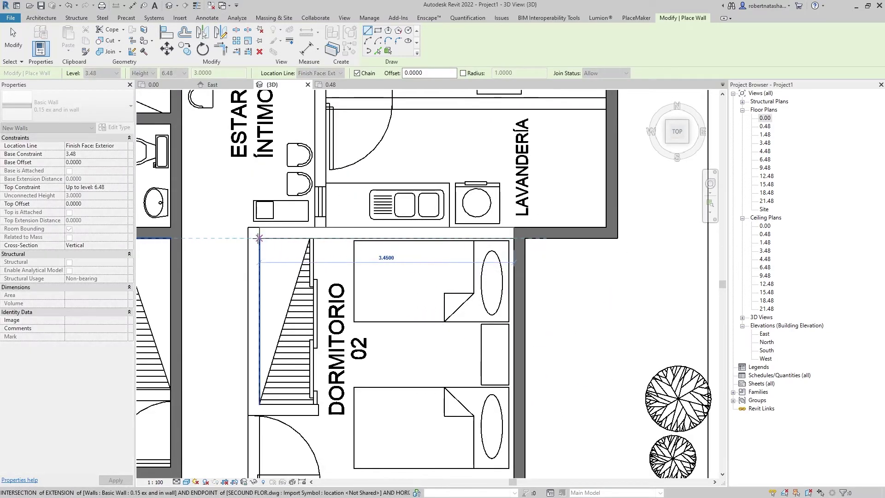
scroll(255, 232, "down", 3)
middle_click_drag(259, 475, 308, 294)
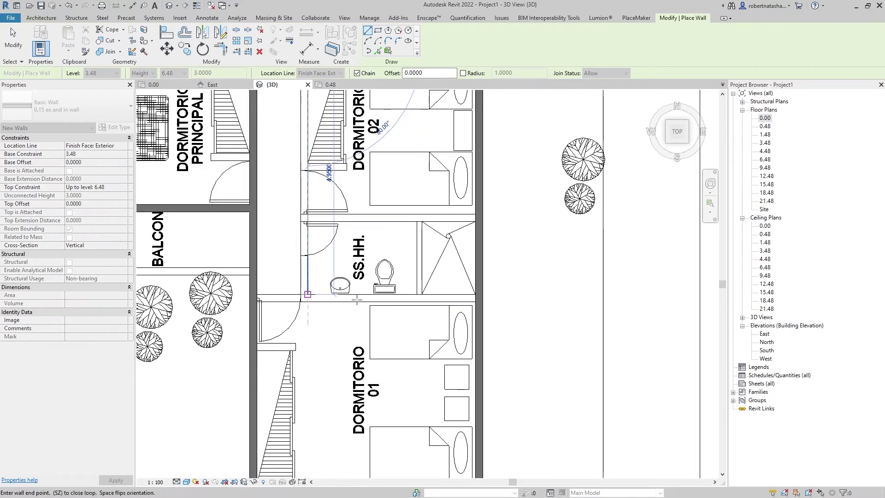
key("Escape")
key("Escape")
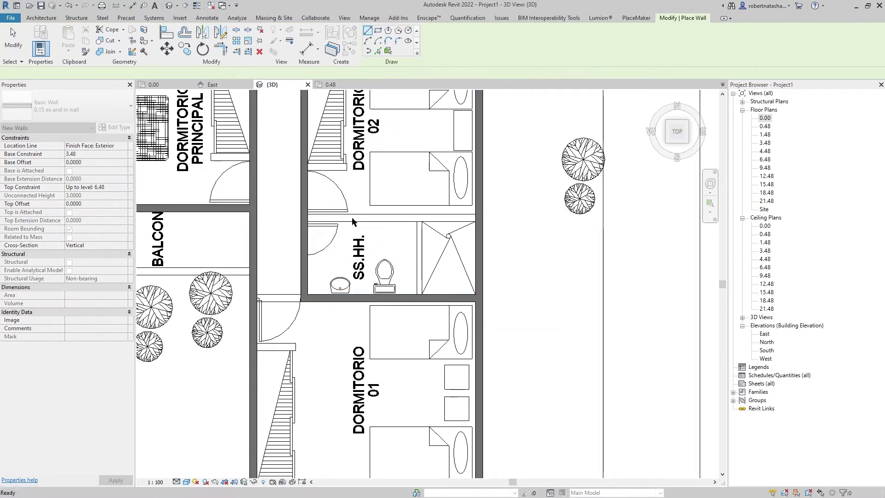
Add the wall separating DORMITORIO 02 from its bathroom
left_click(308, 222)
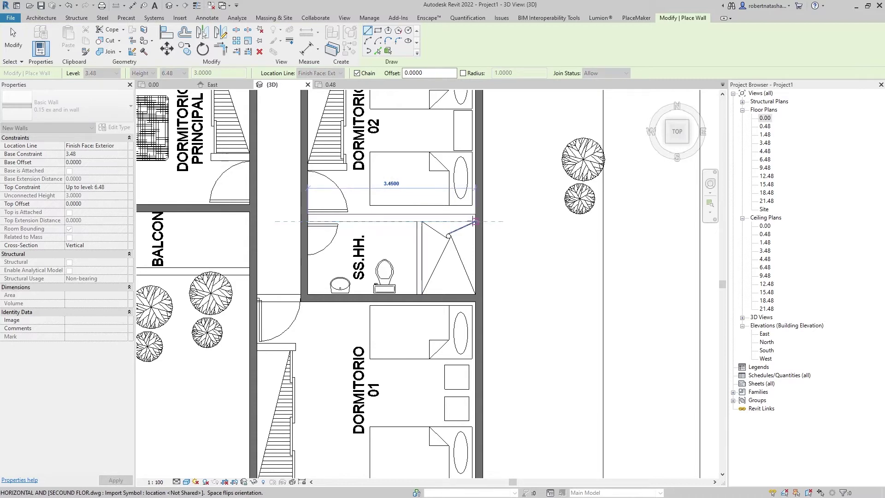
left_click(475, 221)
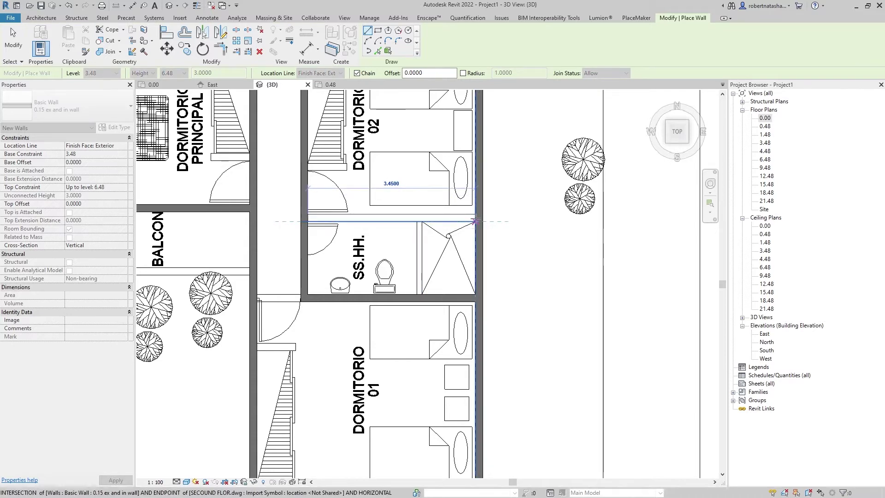
key("Escape")
key("Escape")
scroll(518, 257, "down", 2)
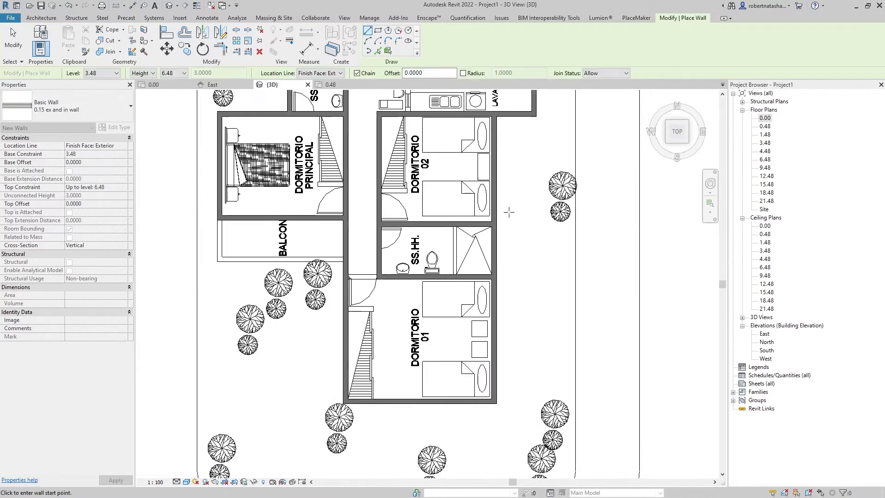
mouse_move(510, 207)
middle_mouse_down()
mouse_move(528, 219)
mouse_move(516, 259)
middle_mouse_up()
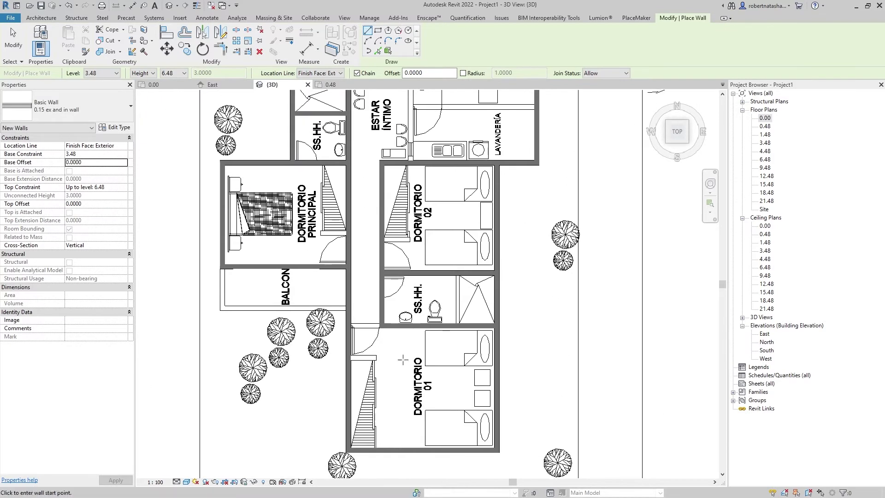
scroll(375, 283, "up", 2)
scroll(375, 283, "up", 2)
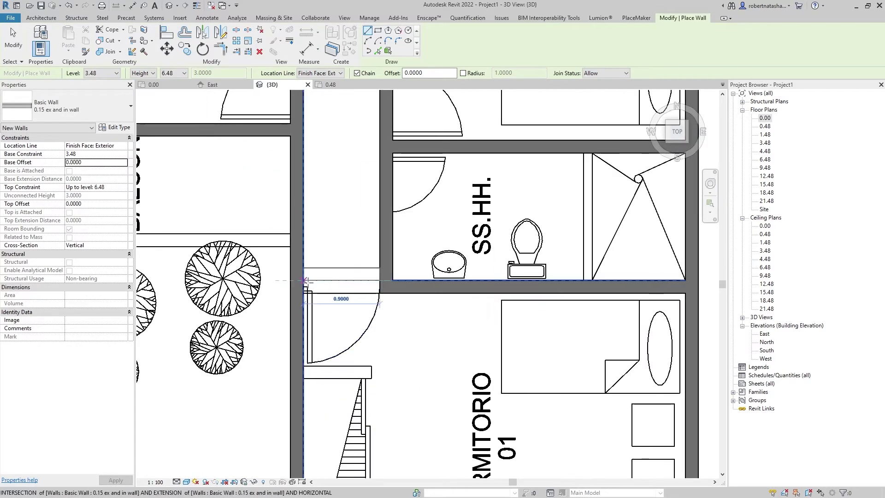
key("Escape")
key("Escape")
scroll(373, 294, "down", 2)
Trace the kitchen's top edge and west side walls around COCINA
middle_click_drag(395, 264, 458, 416)
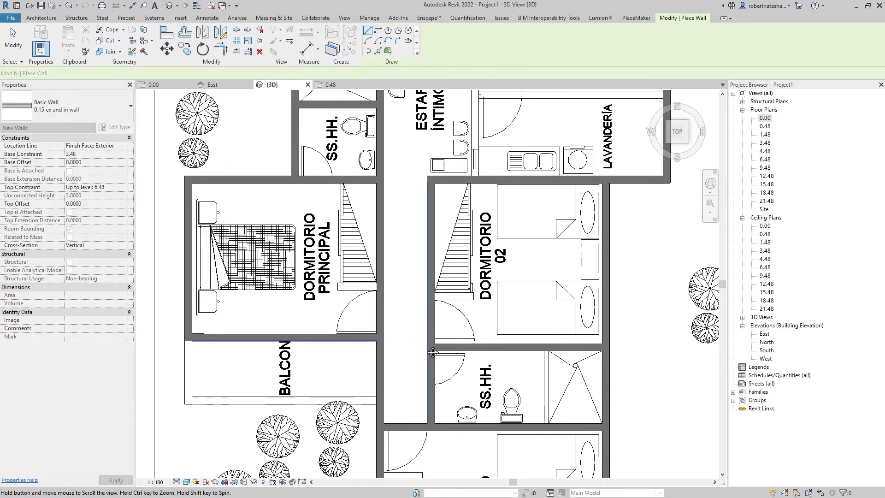
middle_click_drag(457, 231, 446, 290)
middle_click_drag(507, 138, 365, 257)
middle_click_drag(399, 228, 418, 234)
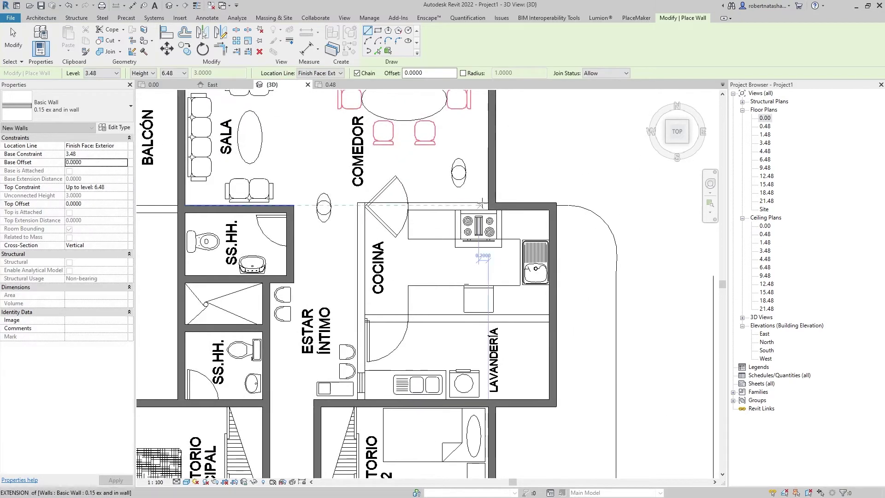
left_click(488, 203)
left_click(357, 203)
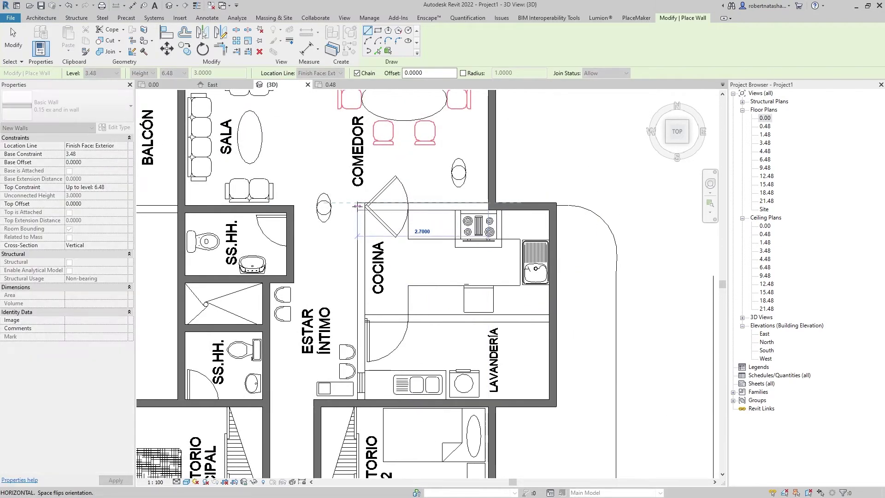
left_click(358, 399)
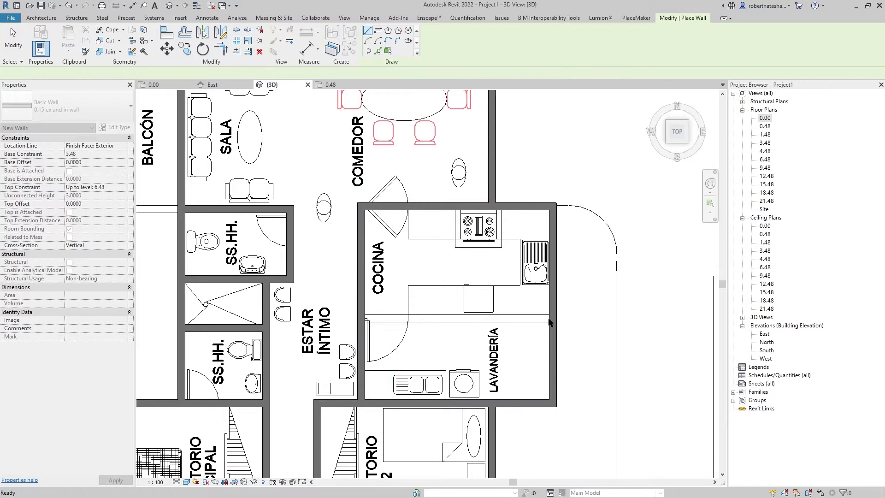
Draw the partition wall between COCINA and LAVANDERÍA
left_click(549, 315)
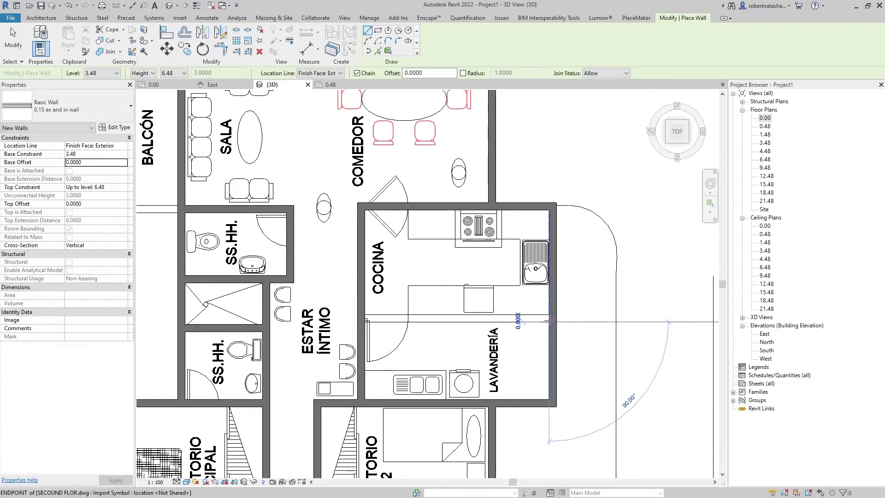
left_click(364, 321)
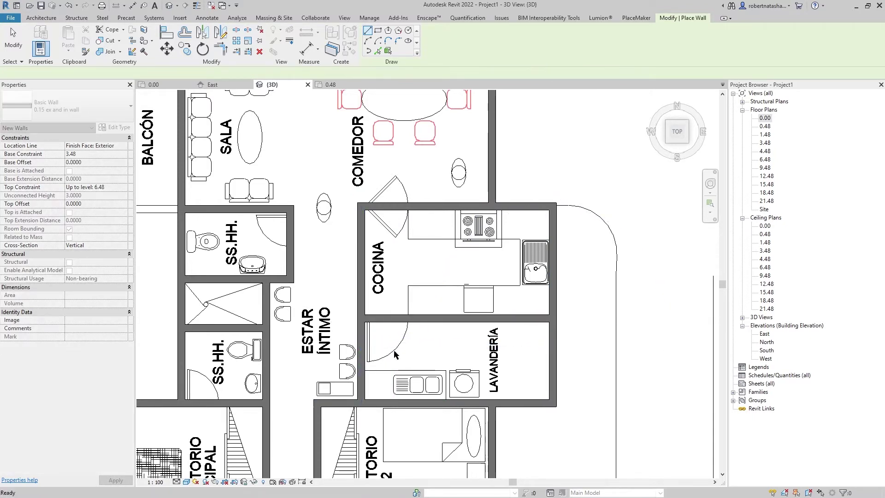
mouse_move(394, 355)
middle_mouse_down()
mouse_move(466, 386)
mouse_move(464, 432)
mouse_move(544, 103)
mouse_move(567, 312)
middle_mouse_up()
scroll(464, 432, "down", 3)
scroll(464, 432, "up", 2)
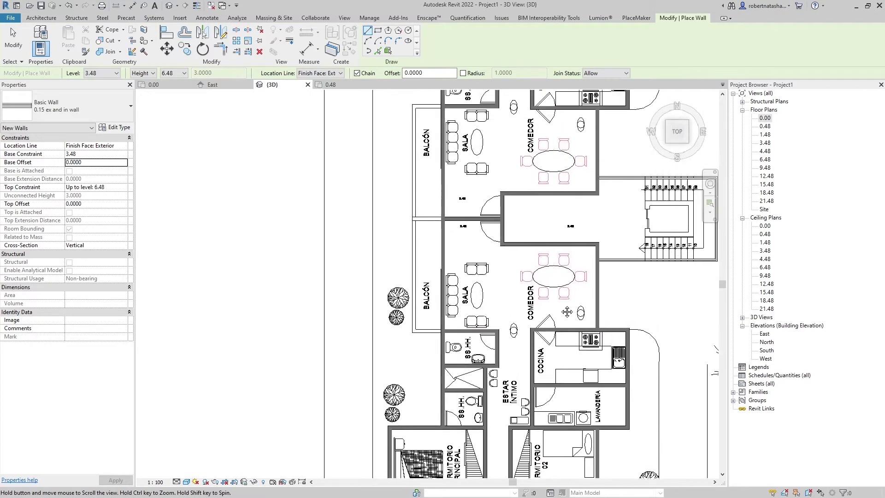
Draw a short wall from the dividing-wall junction out to the balcony edge
scroll(442, 205, "up", 3)
scroll(443, 206, "up", 2)
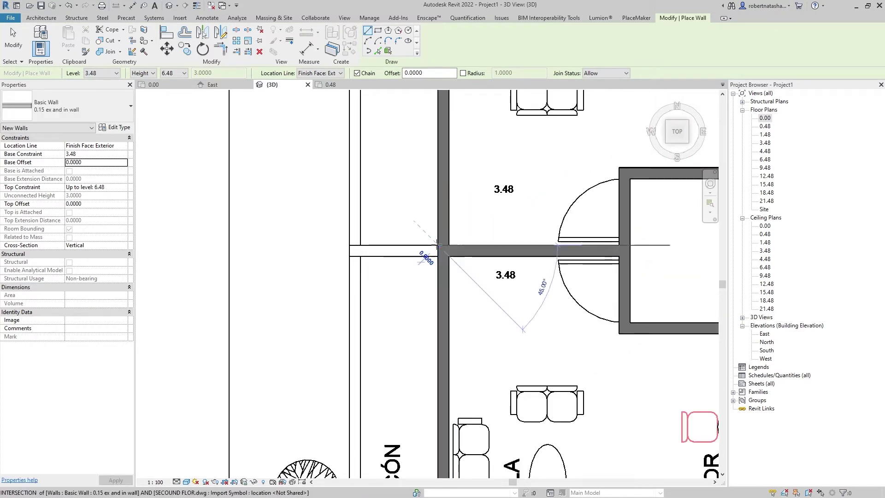
left_click(438, 246)
left_click(361, 245)
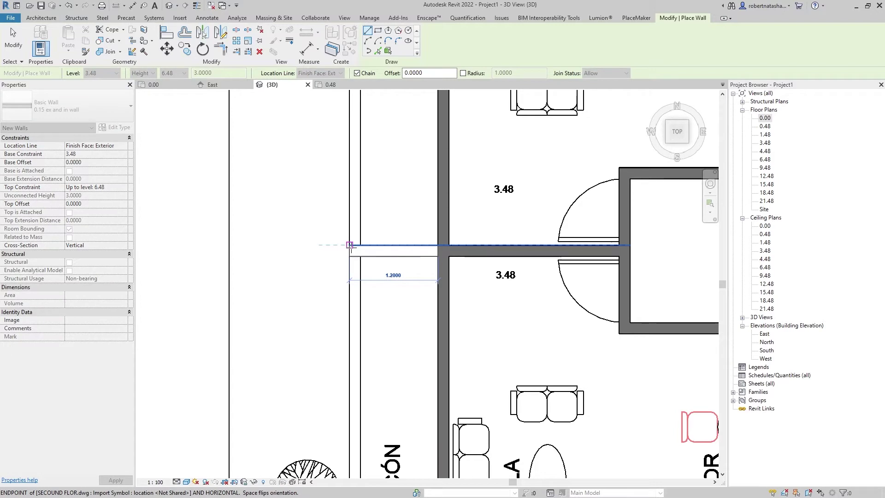
left_click(350, 245)
scroll(404, 246, "down", 4)
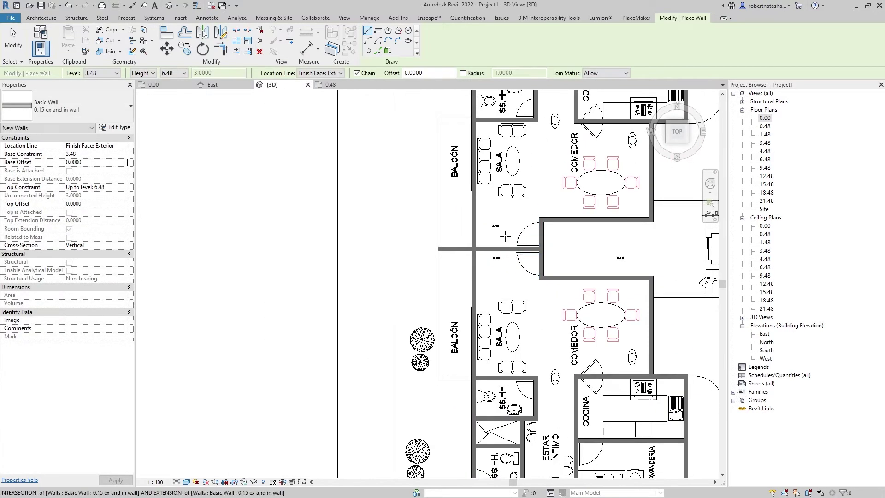
middle_click_drag(505, 236, 509, 290)
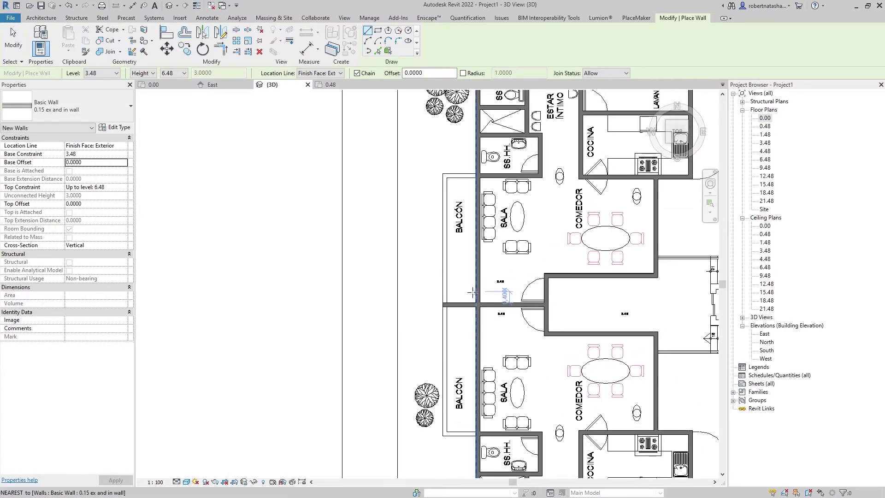
key("Escape")
key("Escape")
Select the new short balcony wall to verify its 1.2750 length
left_click(452, 305)
scroll(452, 305, "up", 5)
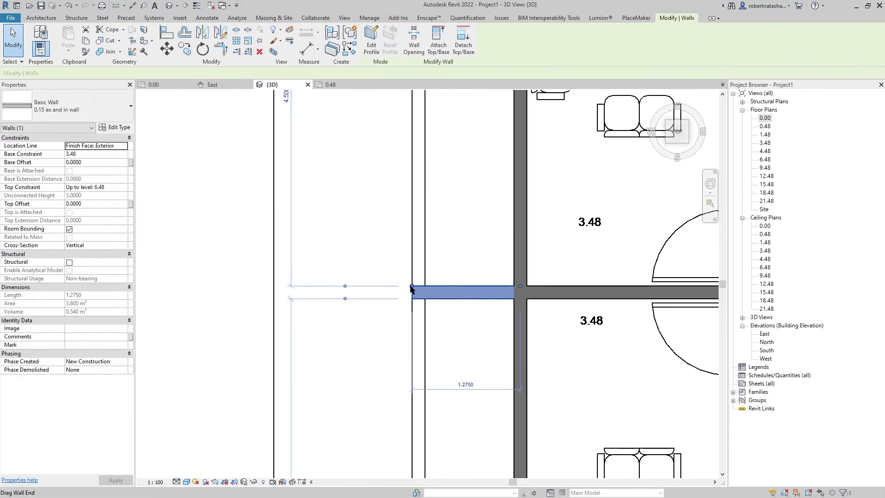
left_click(452, 253)
scroll(452, 253, "down", 3)
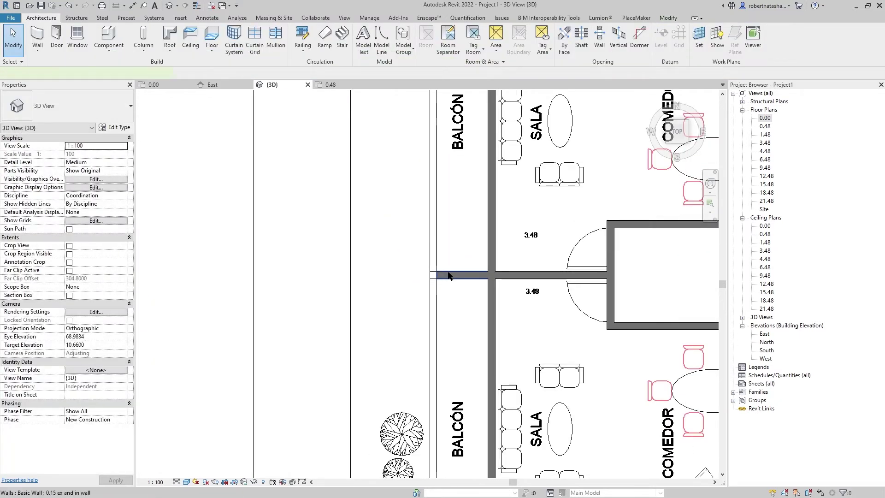
left_click(447, 274)
Start a 0.15 balcony parapet with a short segment from the balcony corner
key("w")
key("a")
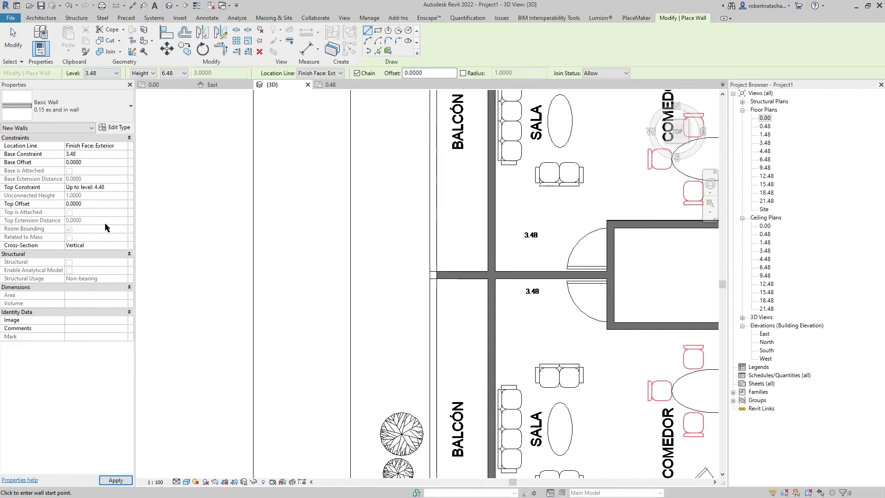
scroll(422, 291, "down", 5)
scroll(462, 323, "up", 3)
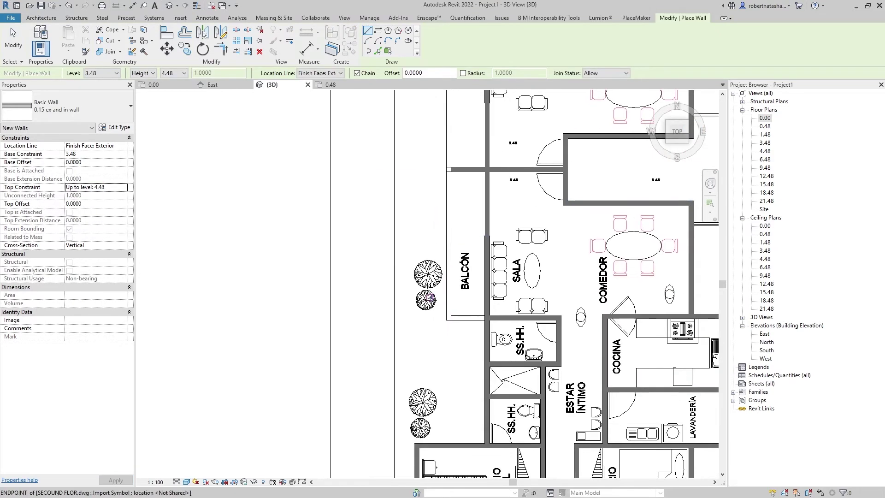
left_click(406, 399)
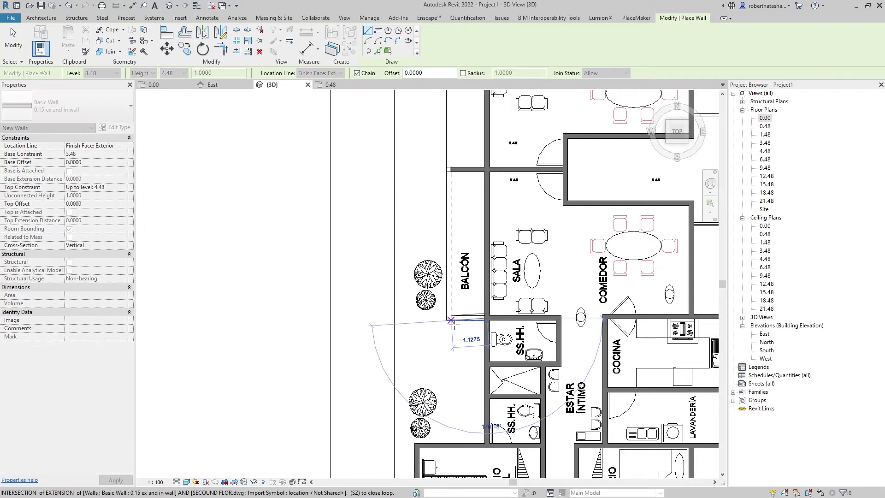
key("Escape")
key("Escape")
scroll(486, 318, "up", 3)
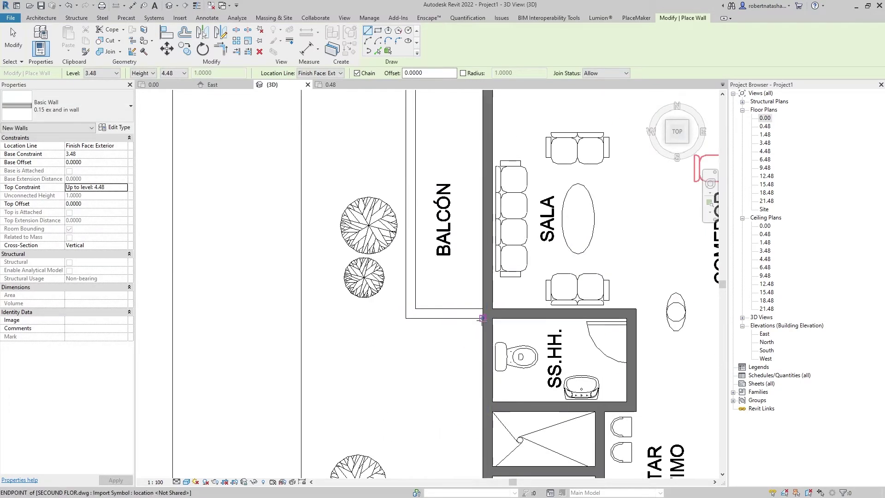
left_click(483, 310)
left_click(405, 309)
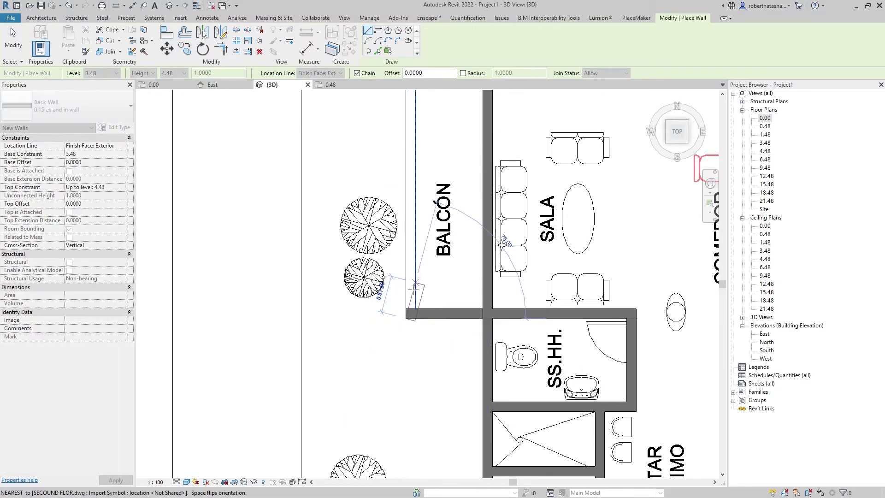
Continue the parapet along the balcony's long outer edge and top
scroll(397, 259, "down", 3)
scroll(371, 221, "up", 1)
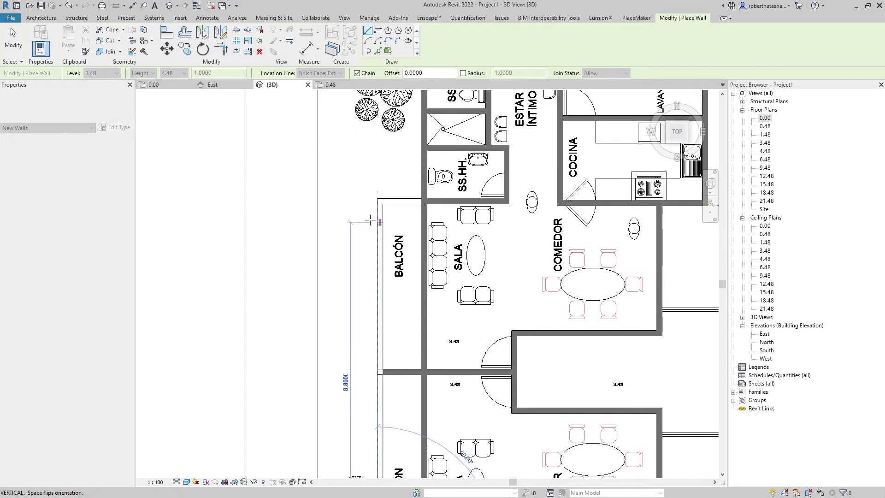
left_click(377, 199)
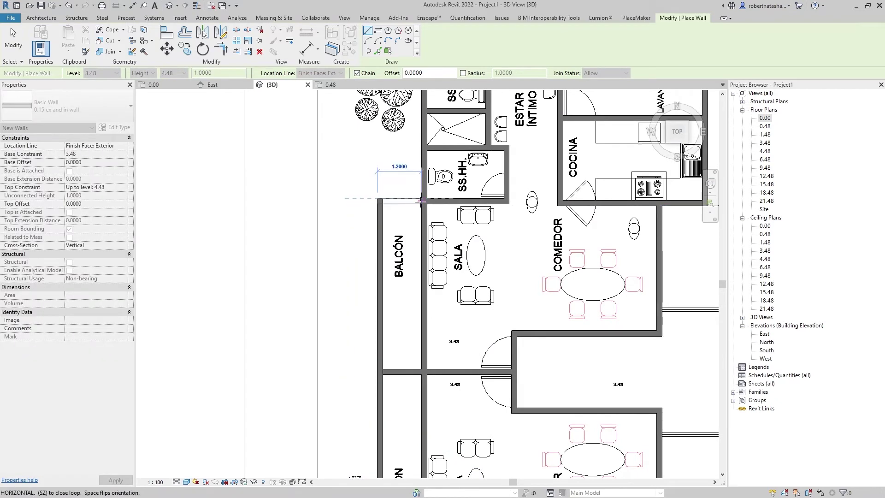
left_click(420, 200)
scroll(420, 221, "down", 2)
scroll(427, 362, "up", 1)
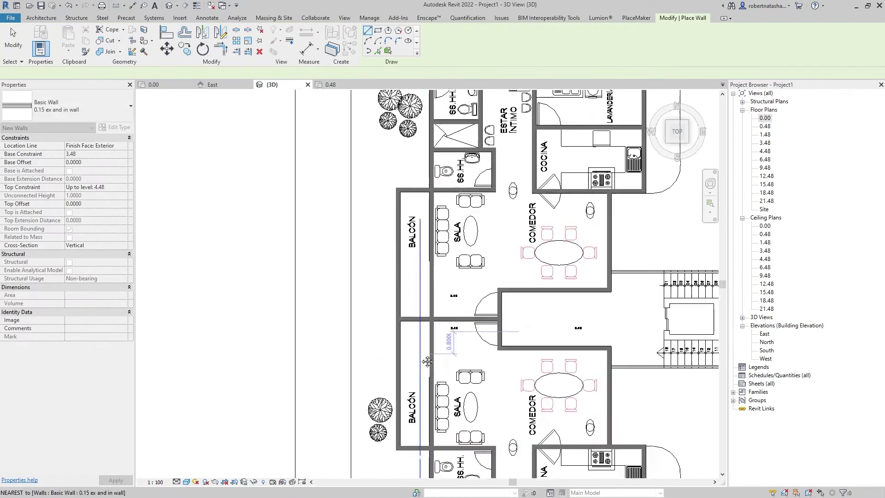
scroll(427, 362, "down", 3)
Draw the top parapet wall of the balcony beside DORMITORIO PRINCIPAL
middle_click_drag(346, 92, 348, 287)
scroll(348, 287, "up", 2)
scroll(348, 287, "up", 2)
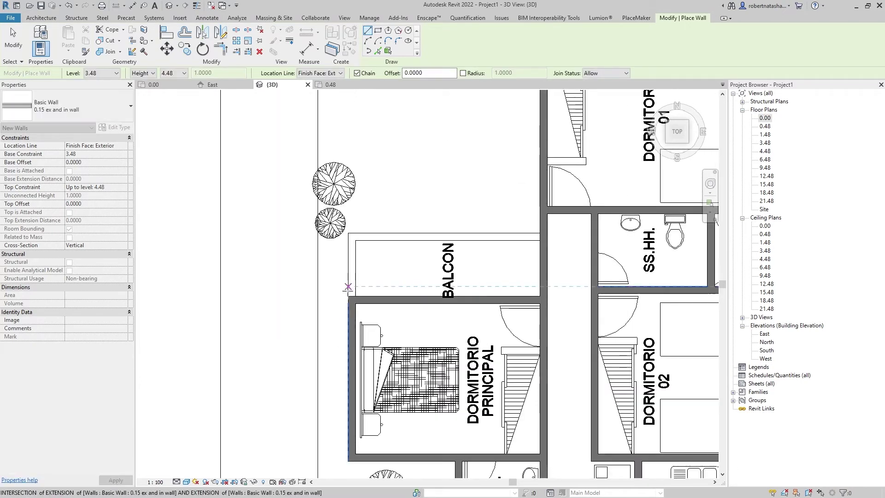
left_click(348, 233)
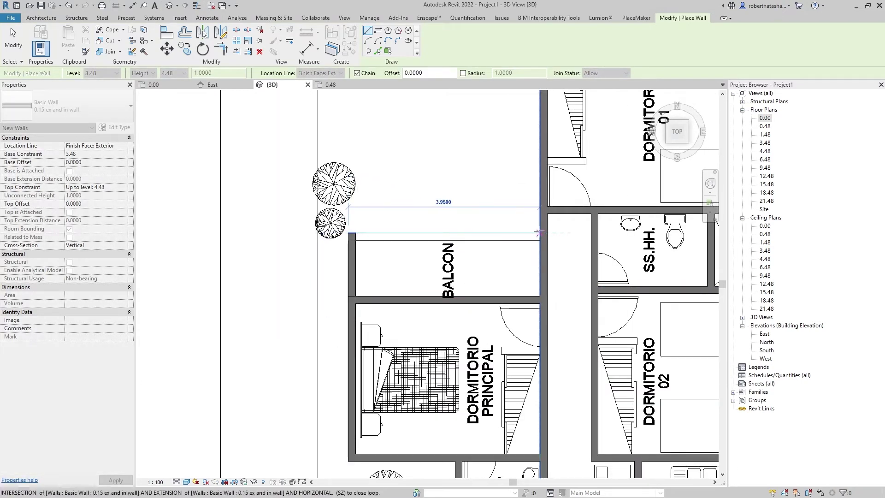
left_click(541, 197)
scroll(541, 197, "down", 1)
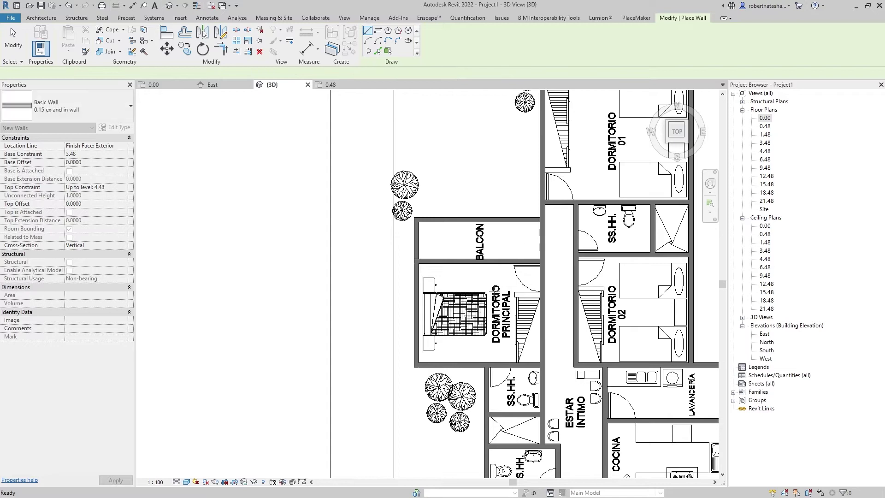
scroll(378, 284, "down", 2)
Add vertical and horizontal parapet walls on the Sala and Comedor balconies
middle_click_drag(378, 285, 505, 81)
scroll(461, 138, "up", 2)
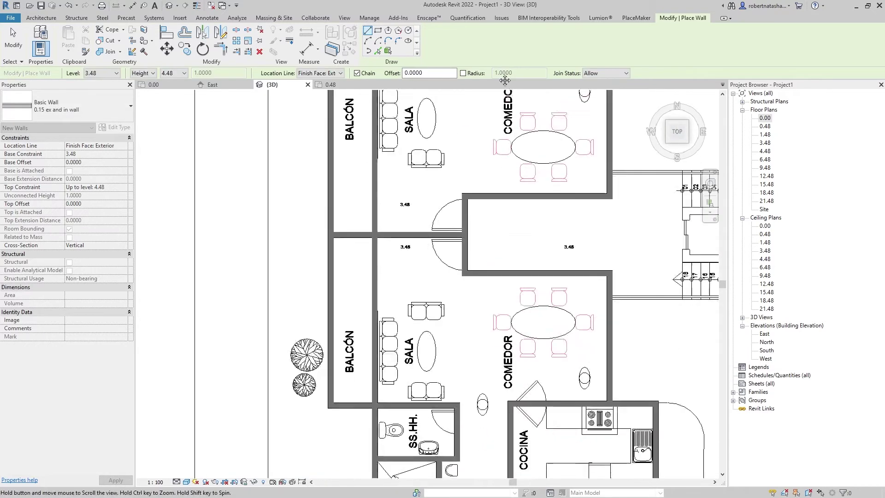
scroll(506, 80, "down", 3)
scroll(448, 208, "up", 3)
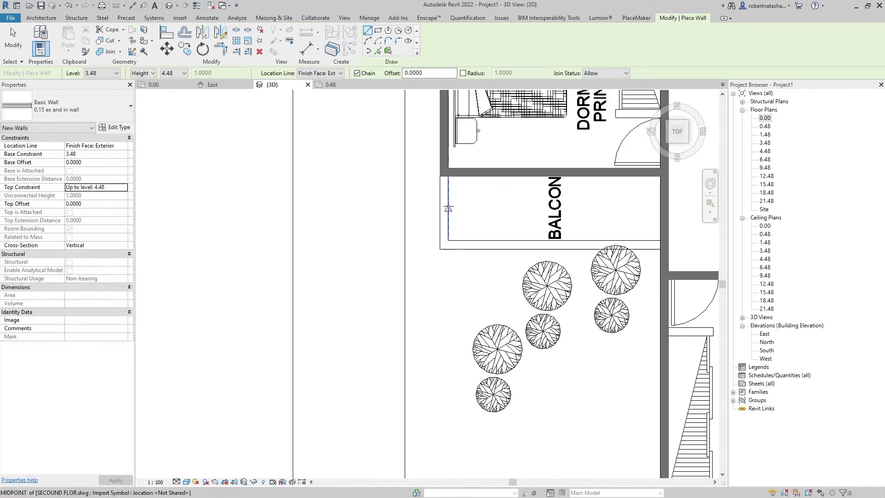
left_click(440, 249)
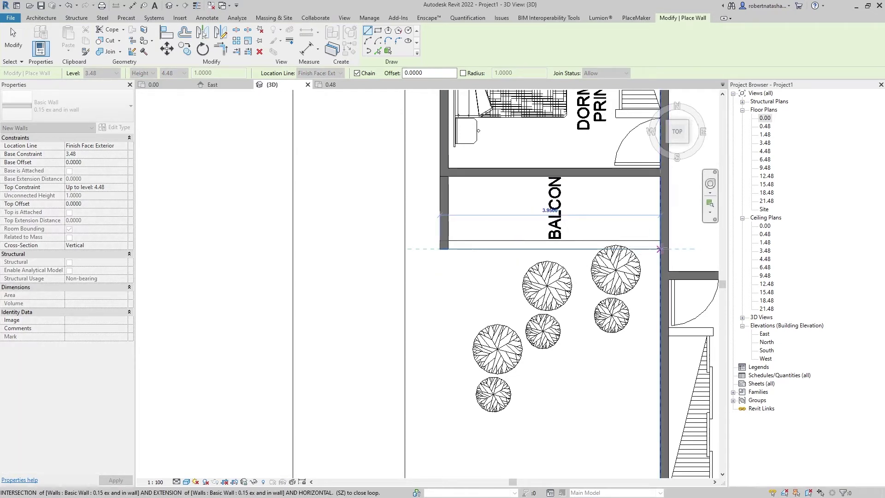
left_click(660, 249)
scroll(599, 249, "down", 2)
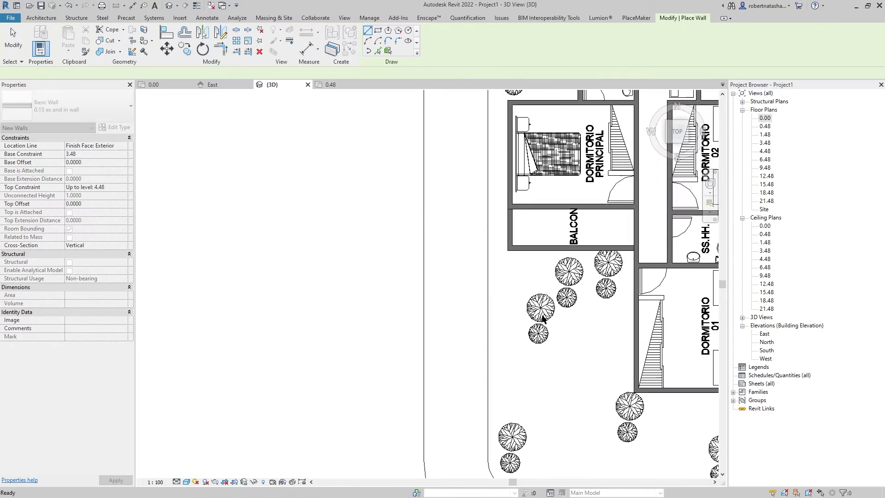
scroll(414, 206, "down", 2)
middle_click_drag(413, 207, 551, 422)
scroll(551, 421, "down", 3)
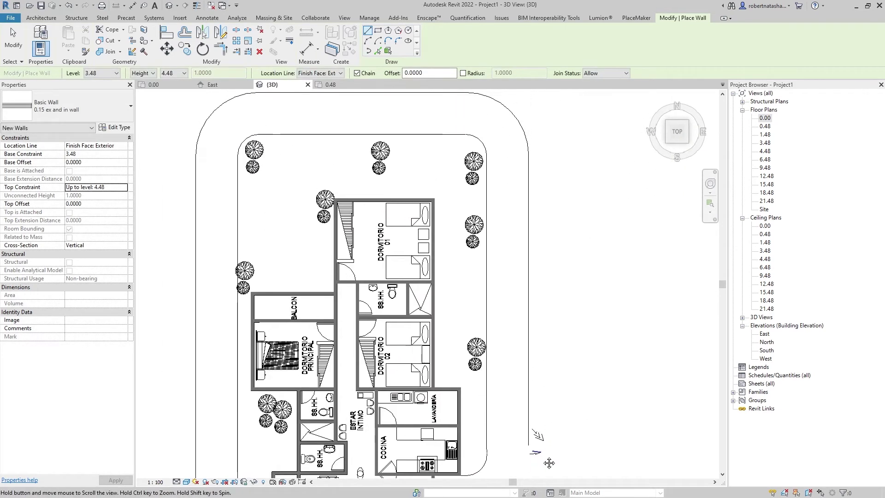
scroll(350, 323, "up", 3)
key("Escape")
key("Escape")
Set the view's visual style to Hidden Line
left_click(187, 482)
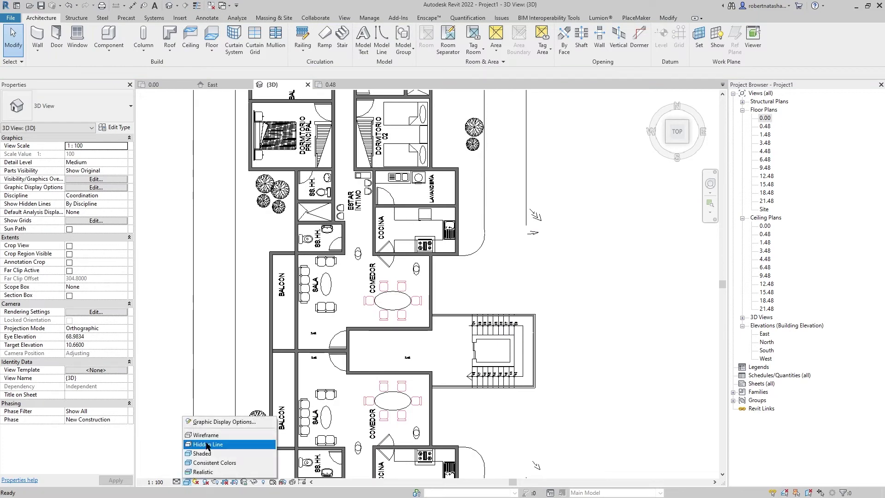
left_click(207, 444)
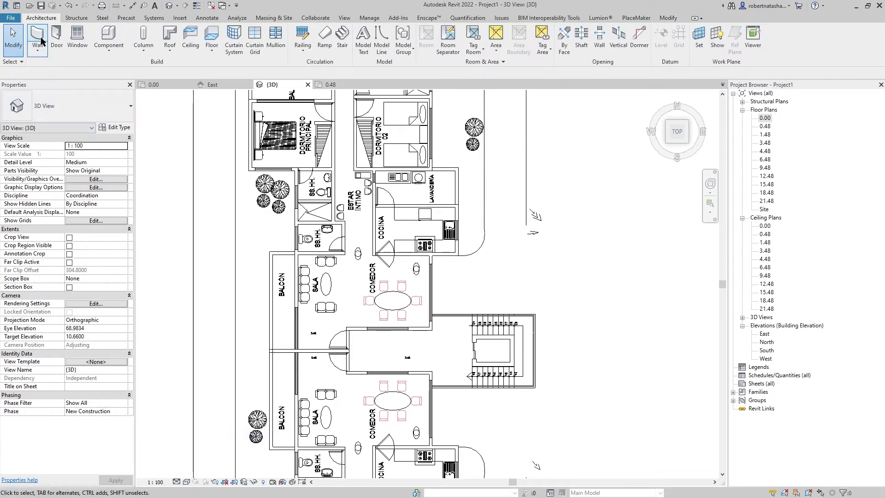
key("w")
key("a")
Choose Curtain Wall: Storefront as the wall type, after trying the 0.2 and 0.15 types
left_click(69, 106)
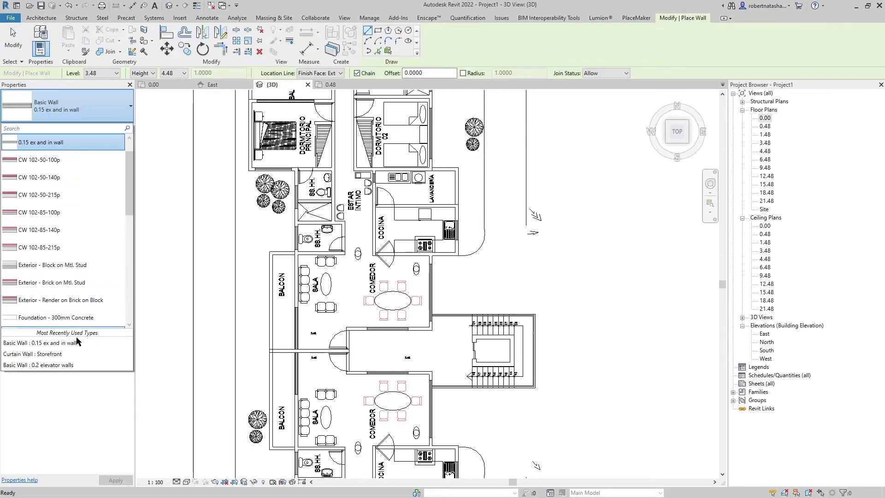
left_click(65, 364)
left_click(69, 106)
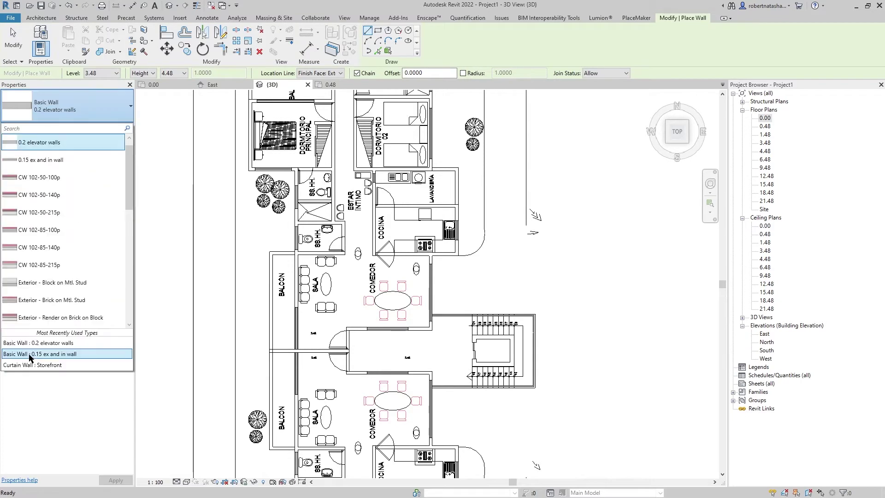
left_click(35, 354)
left_click(69, 106)
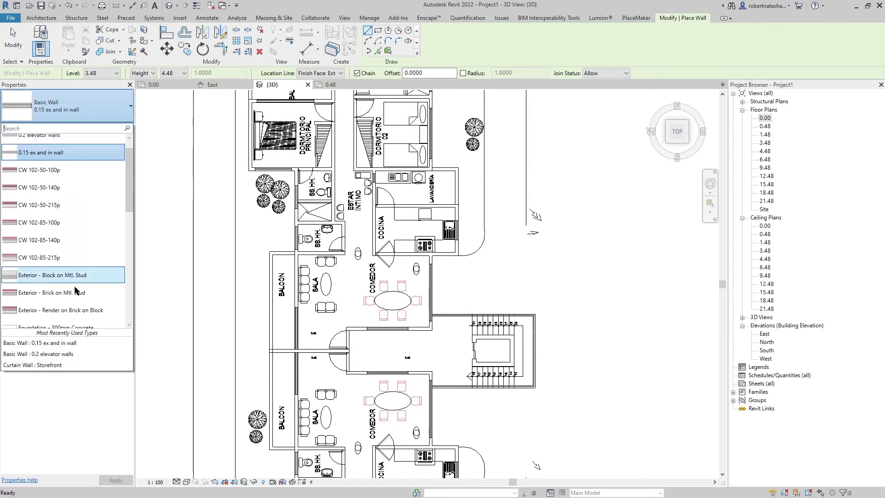
left_click(60, 364)
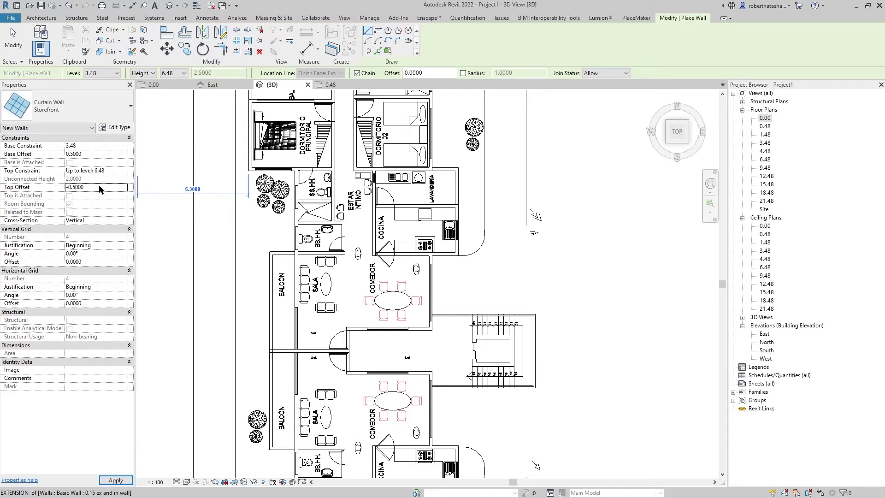
Zoom to the BALCON opening and begin the Storefront curtain wall line at its left wall
middle_click_drag(294, 95, 276, 341)
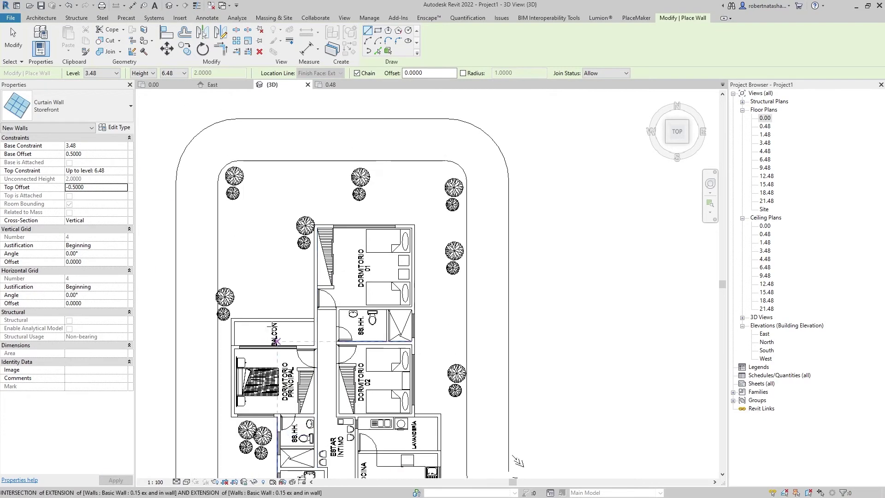
scroll(275, 354, "up", 4)
scroll(286, 295, "up", 1)
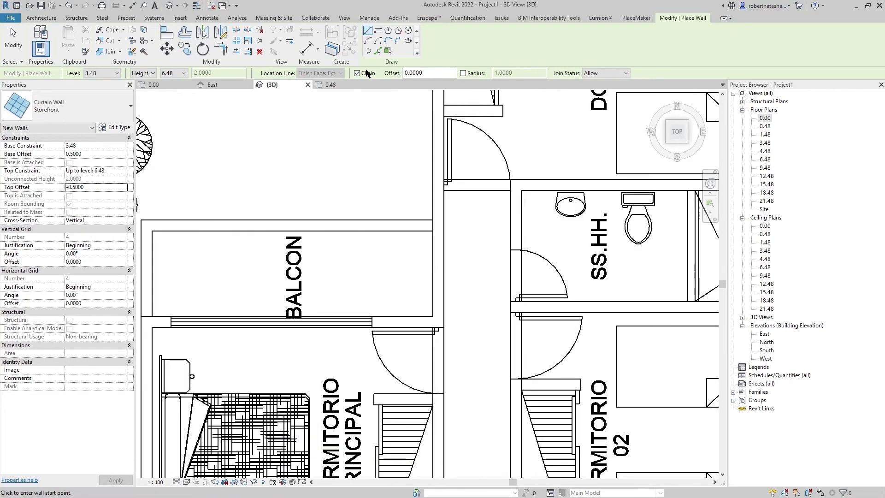
left_click(378, 51)
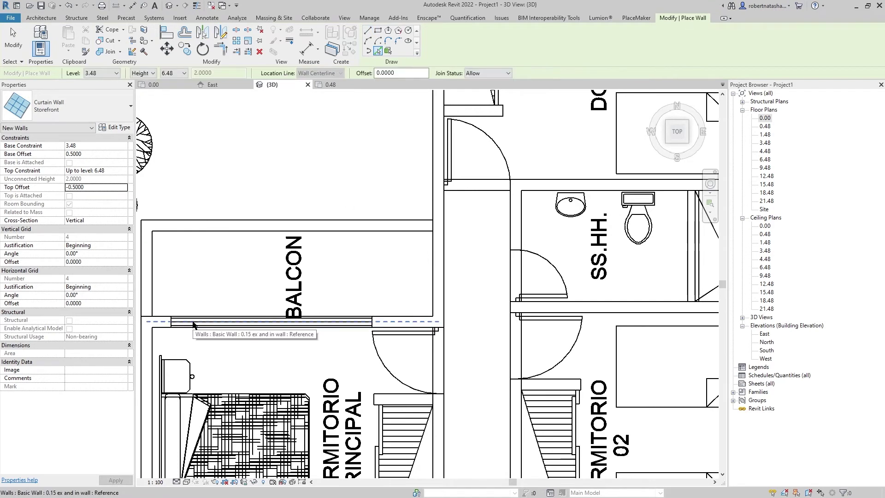
left_click(369, 30)
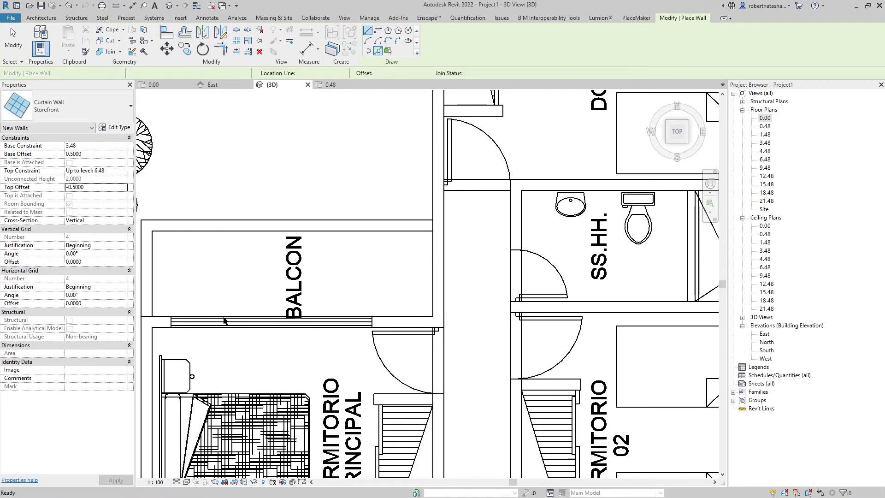
scroll(193, 317, "up", 2)
left_click(152, 318)
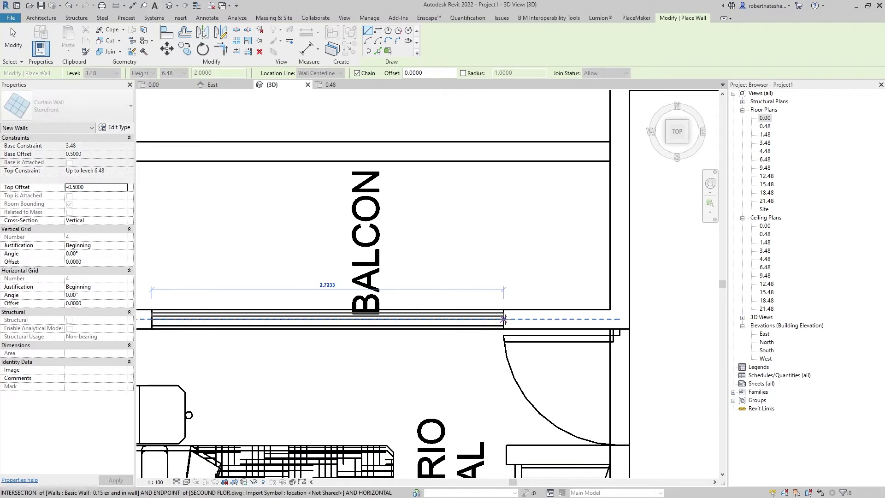
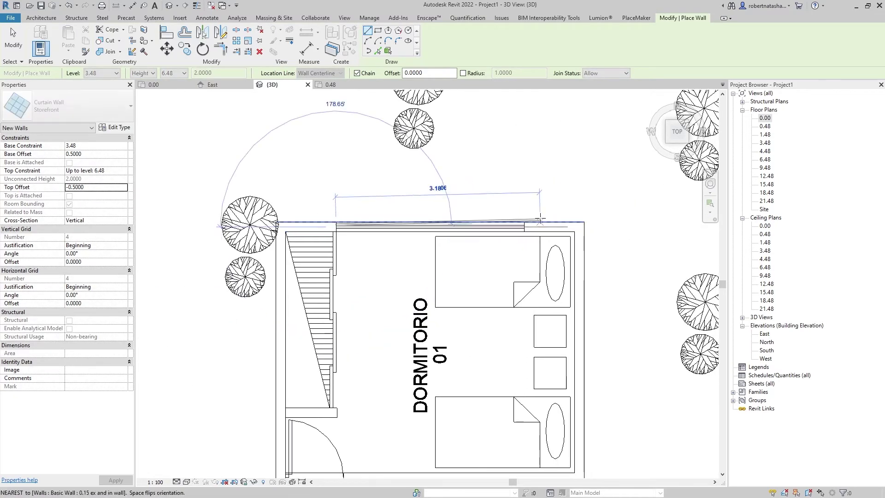
Try Storefront curtain wall starts at the bedroom windows, cancelling the stray starts
scroll(433, 366, "down", 2)
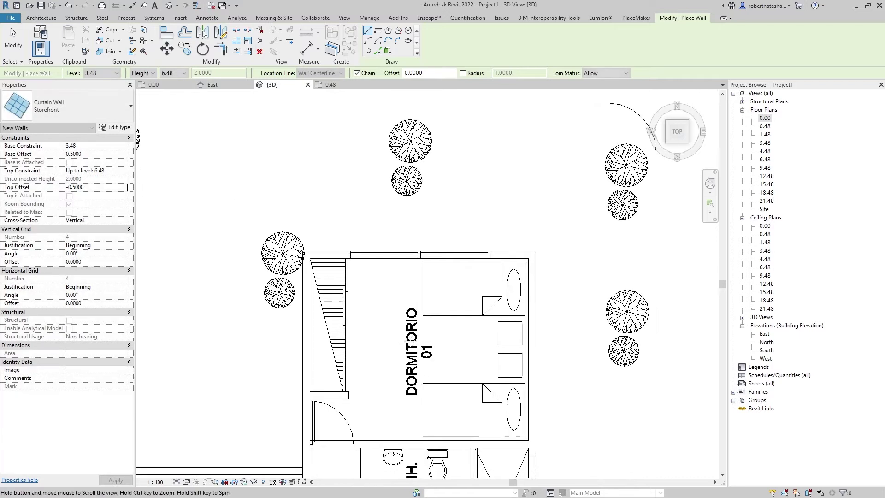
scroll(242, 319, "up", 2)
scroll(480, 337, "up", 3)
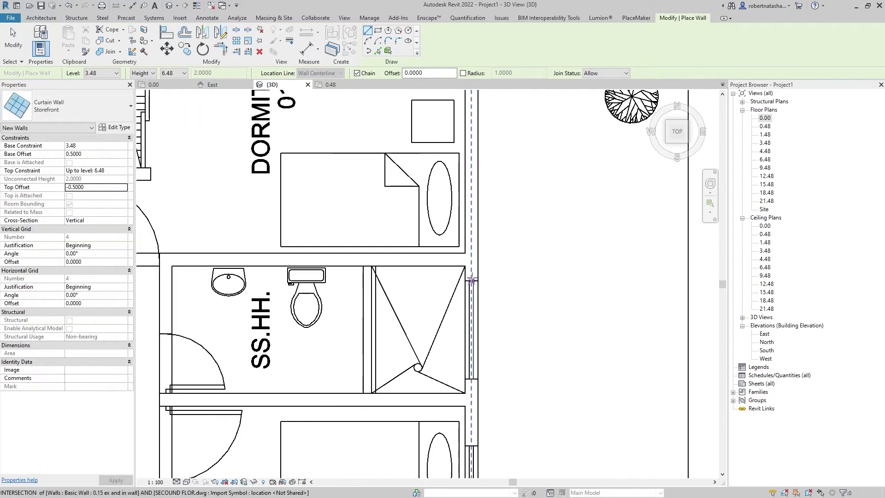
left_click(472, 279)
key("Escape")
middle_click_drag(479, 442, 482, 230)
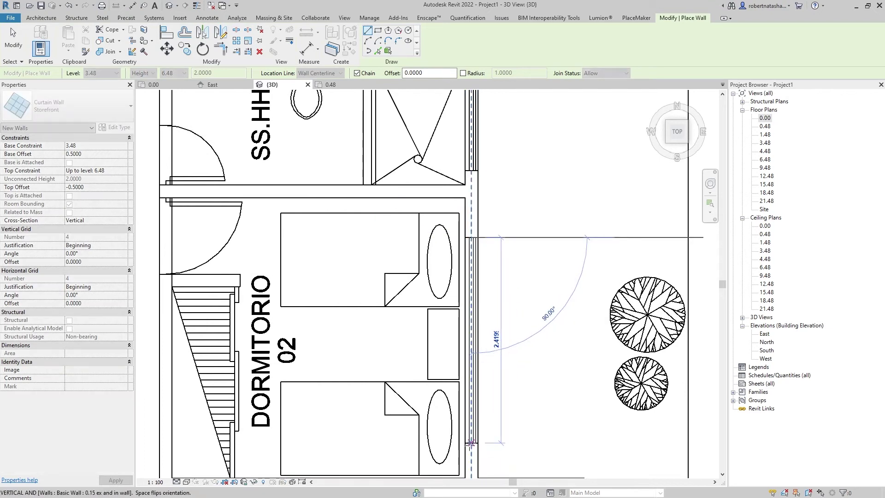
key("Escape")
scroll(585, 346, "down", 3)
mouse_move(554, 279)
middle_mouse_down()
mouse_move(484, 232)
mouse_move(454, 168)
middle_mouse_up()
Cancel a stray start at the dining room window and frame the opening below it
scroll(465, 301, "up", 5)
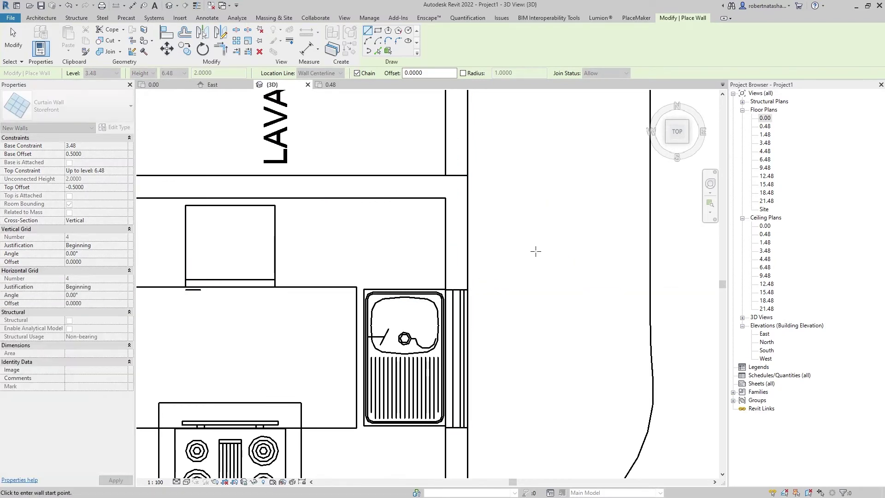
scroll(536, 251, "down", 3)
middle_click_drag(530, 240, 509, 223)
left_click(498, 222)
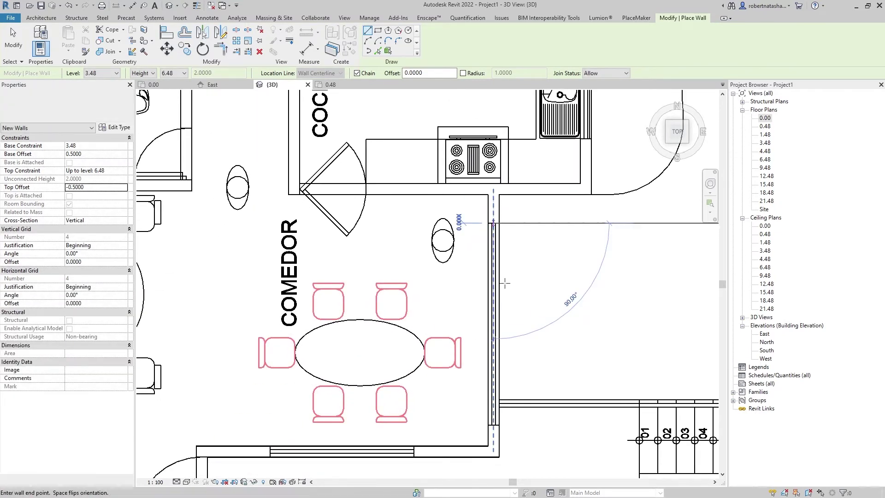
key("Escape")
scroll(559, 338, "down", 3)
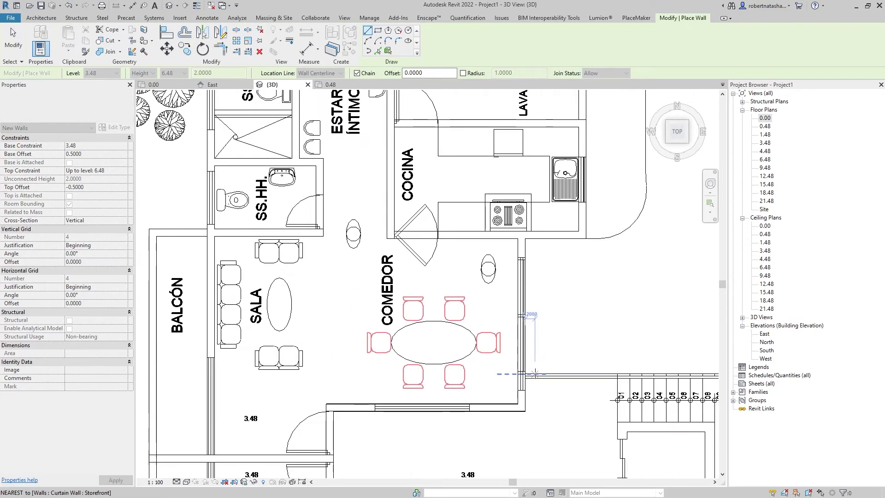
middle_click_drag(560, 351, 576, 194)
scroll(573, 255, "up", 4)
Draw a Storefront curtain wall across the opening below the dining room
left_click(568, 243)
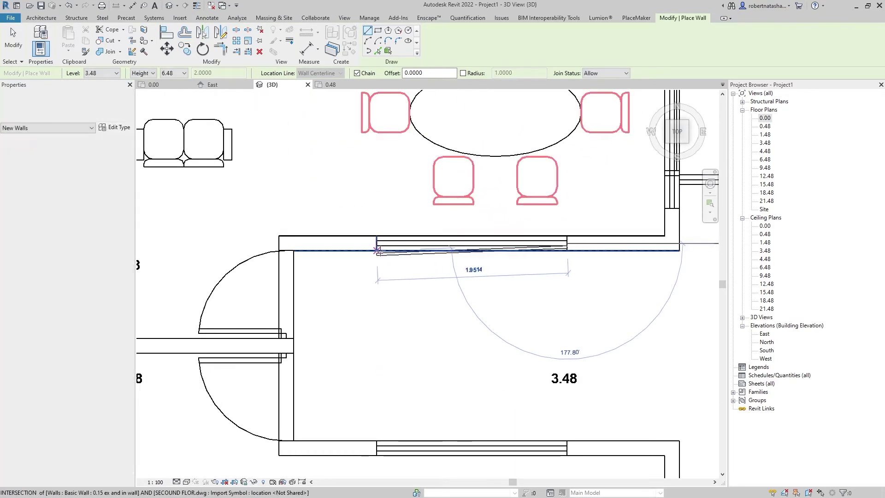
left_click(377, 243)
key("Escape")
scroll(553, 246, "down", 3)
scroll(569, 237, "up", 2)
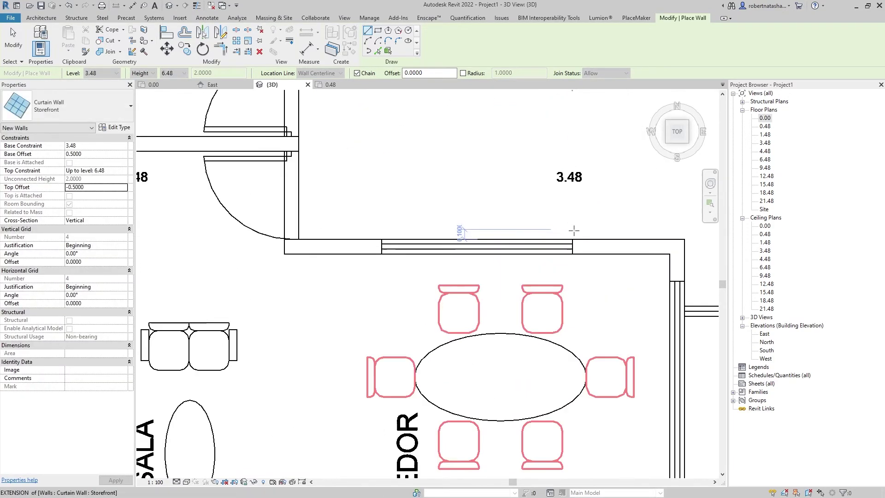
Draw a second Storefront curtain wall across the lower opening, then frame the kitchen and laundry
left_click(573, 246)
left_click(382, 247)
key("Escape")
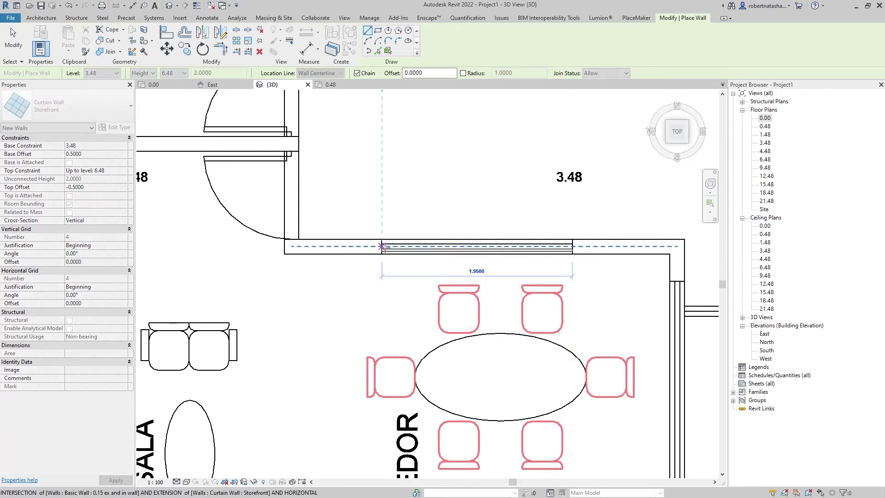
scroll(566, 325, "down", 1)
middle_click_drag(567, 324, 351, 257)
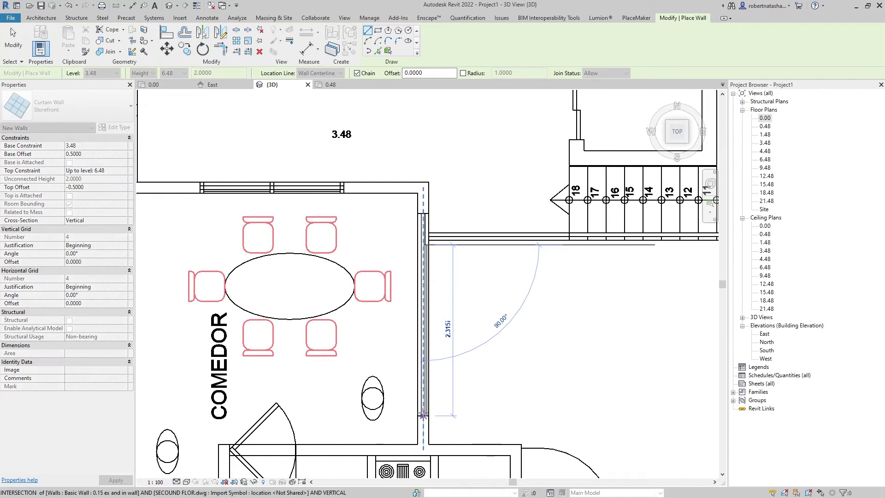
scroll(496, 313, "down", 2)
middle_click_drag(475, 327, 452, 257)
key("Escape")
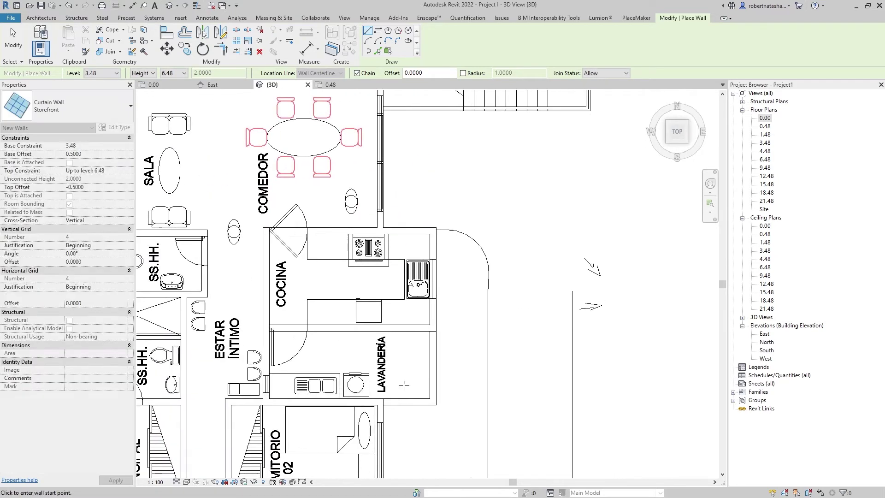
Run a Storefront curtain wall from the DORMITORIO 02 side window to the SS.HH. window
mouse_move(411, 387)
middle_mouse_down()
mouse_move(517, 175)
mouse_move(419, 477)
middle_mouse_up()
scroll(542, 157, "up", 2)
scroll(422, 336, "up", 2)
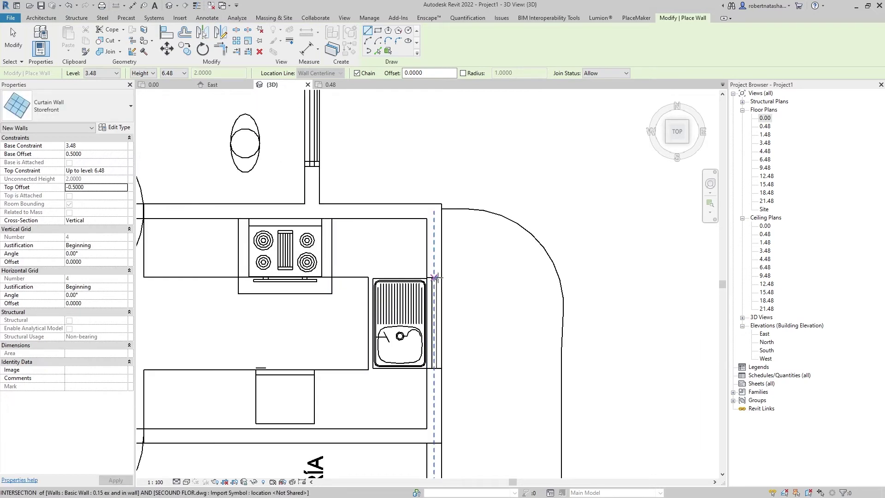
scroll(486, 399, "down", 2)
middle_click_drag(486, 399, 554, 181)
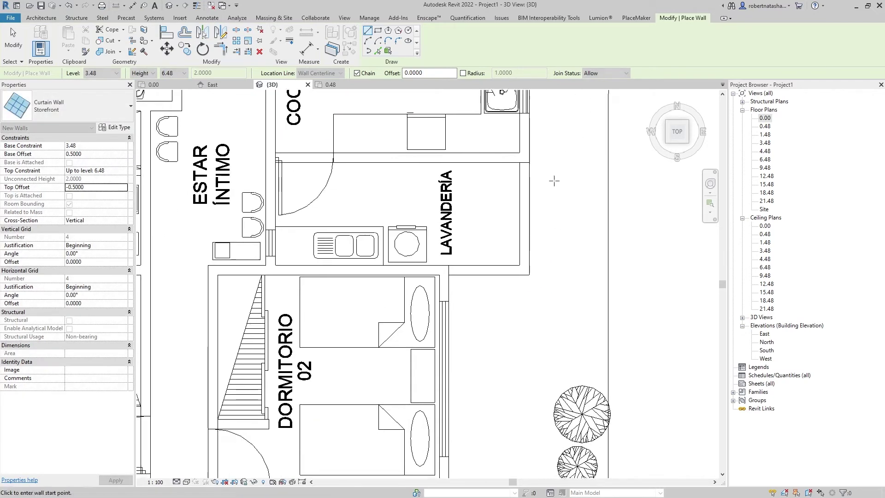
mouse_move(447, 395)
middle_mouse_down()
mouse_move(477, 175)
mouse_move(492, 241)
middle_mouse_up()
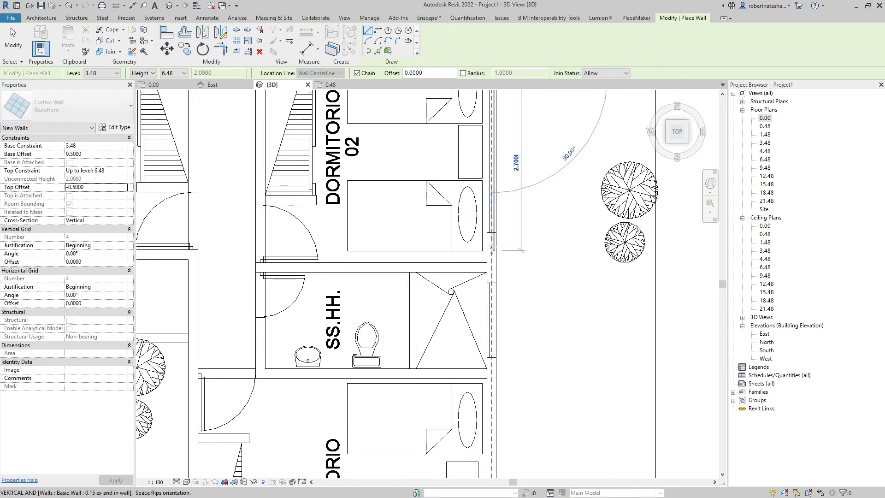
left_click(492, 232)
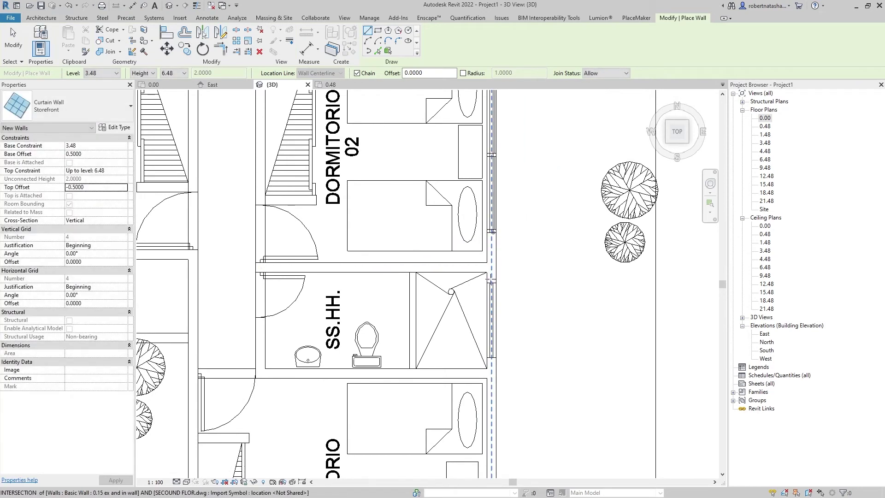
left_click(503, 367)
middle_click_drag(503, 367, 529, 217)
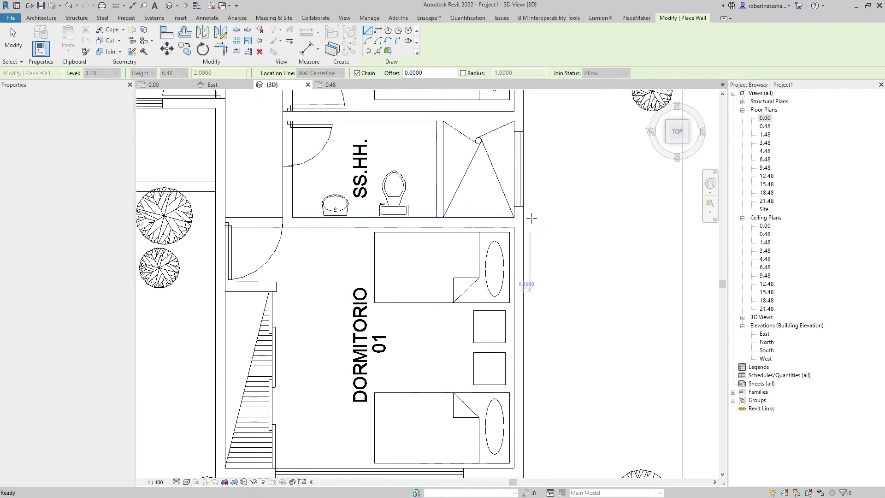
mouse_move(396, 396)
middle_mouse_down()
mouse_move(396, 287)
mouse_move(545, 259)
middle_mouse_up()
key("Escape")
Cancel a stray curtain wall start at DORMITORIO 01's bottom window and frame the upper rooms
scroll(544, 259, "up", 1)
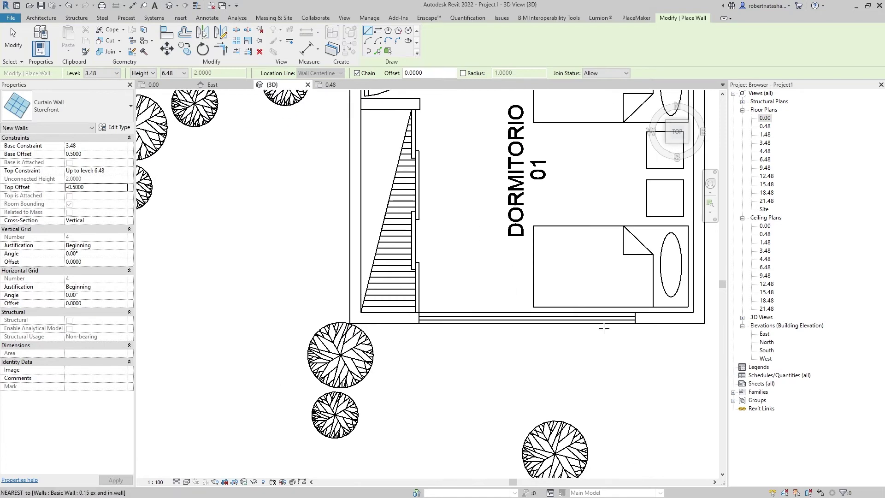
left_click(422, 317)
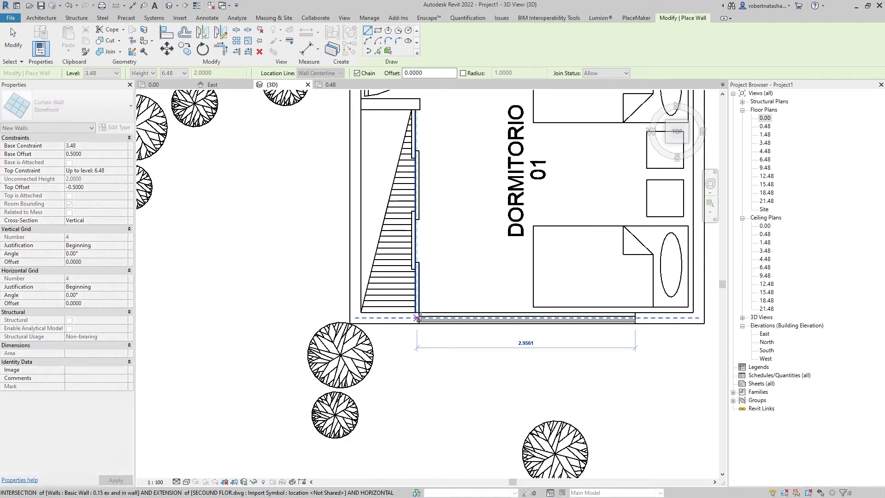
key("Escape")
middle_click_drag(480, 233, 522, 427)
scroll(522, 426, "down", 1)
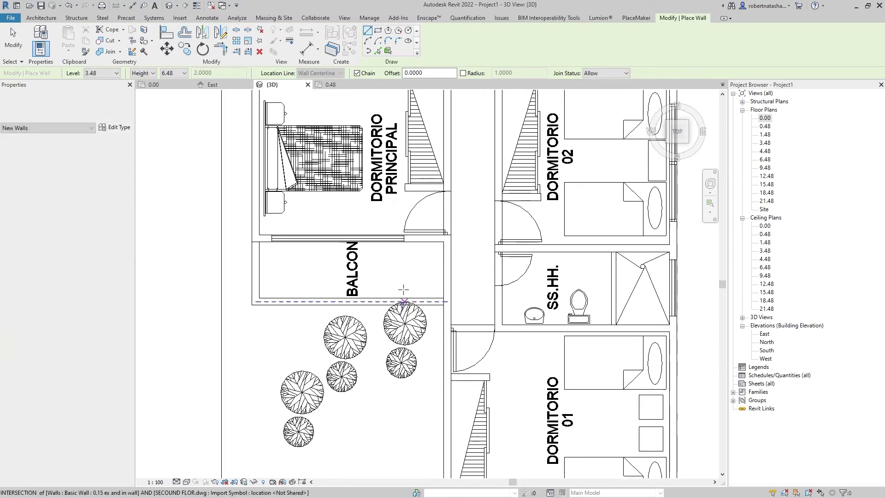
Place Storefront curtain walls across the balcony window and the next window opening
scroll(389, 231, "up", 3)
left_click(422, 240)
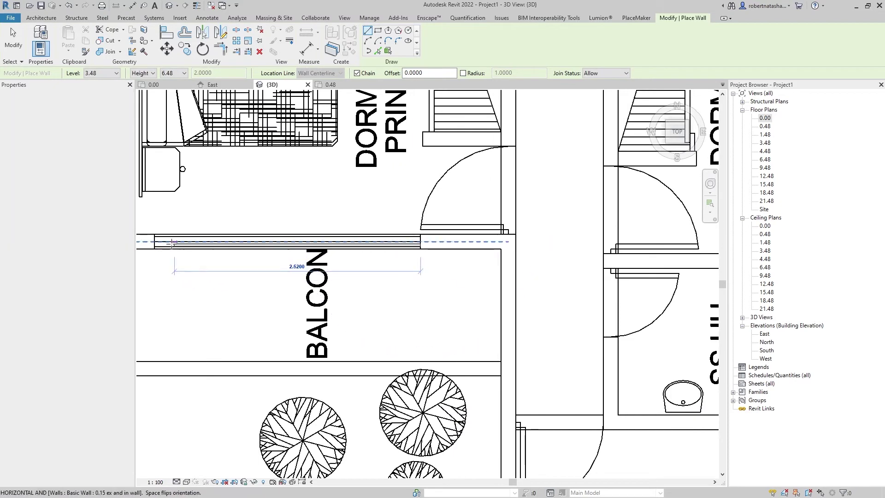
mouse_move(224, 251)
middle_mouse_down()
mouse_move(563, 392)
mouse_move(495, 357)
middle_mouse_up()
left_click(439, 363)
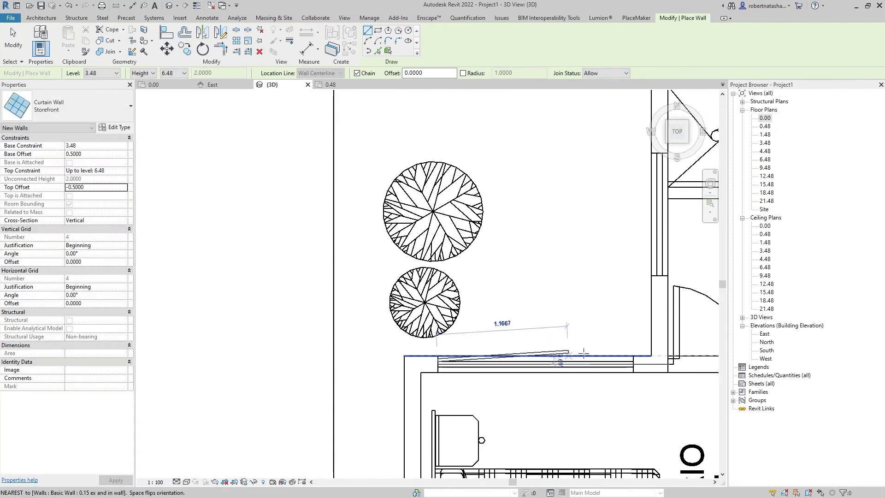
left_click(633, 364)
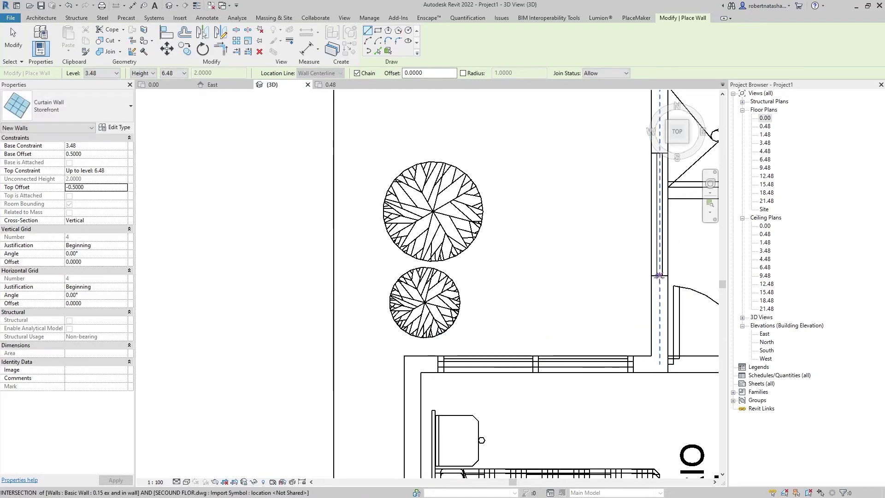
middle_click_drag(661, 149, 536, 301)
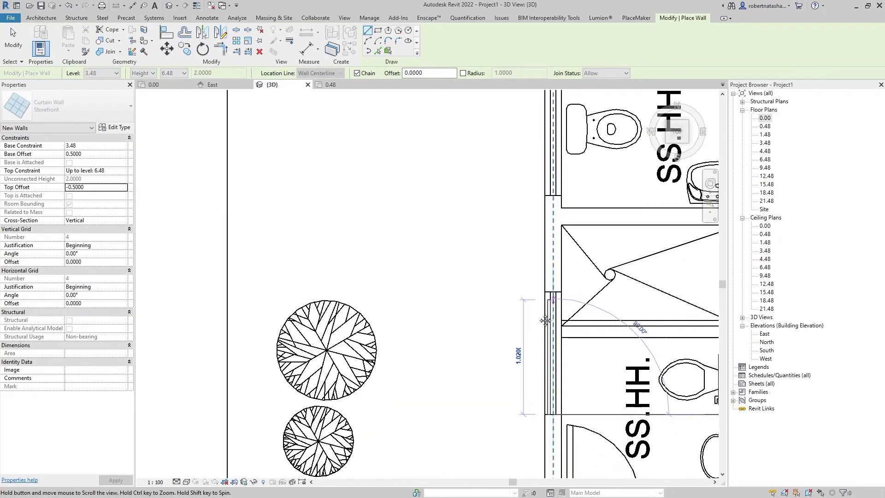
key("Escape")
Add curtain walls along the bathroom window and the living room window
left_click(536, 209)
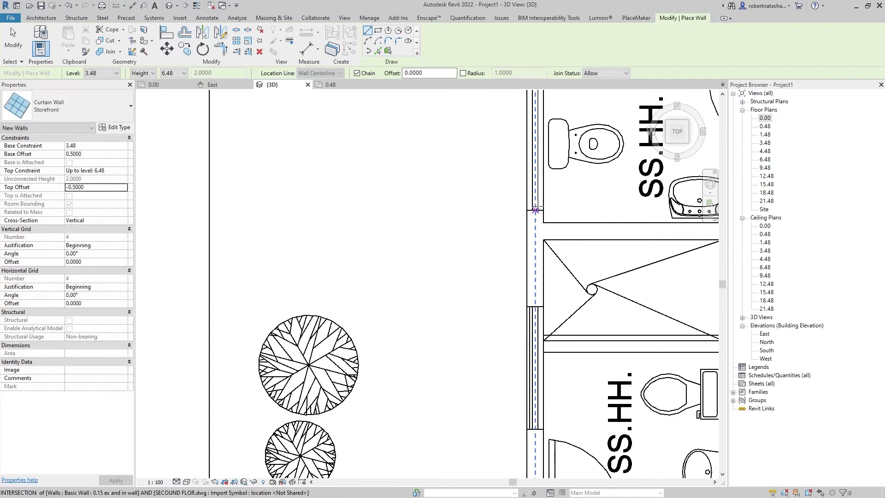
middle_click_drag(537, 116, 509, 333)
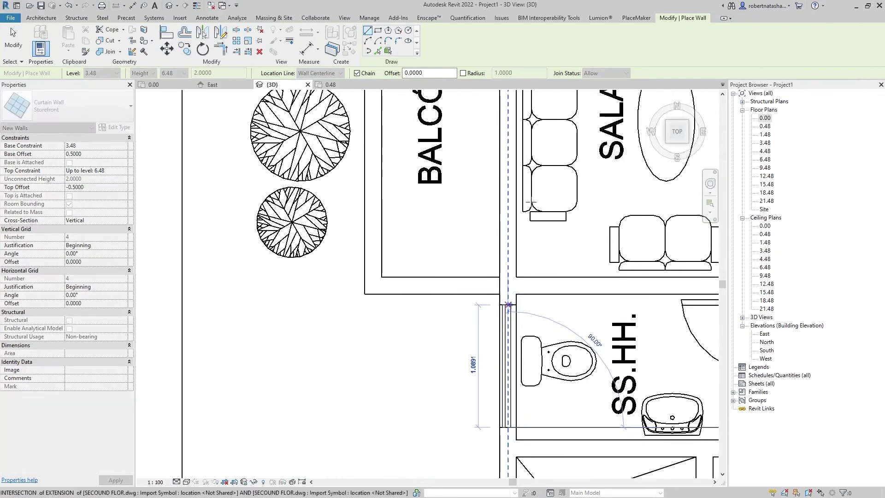
left_click(509, 305)
middle_click_drag(507, 115, 467, 278)
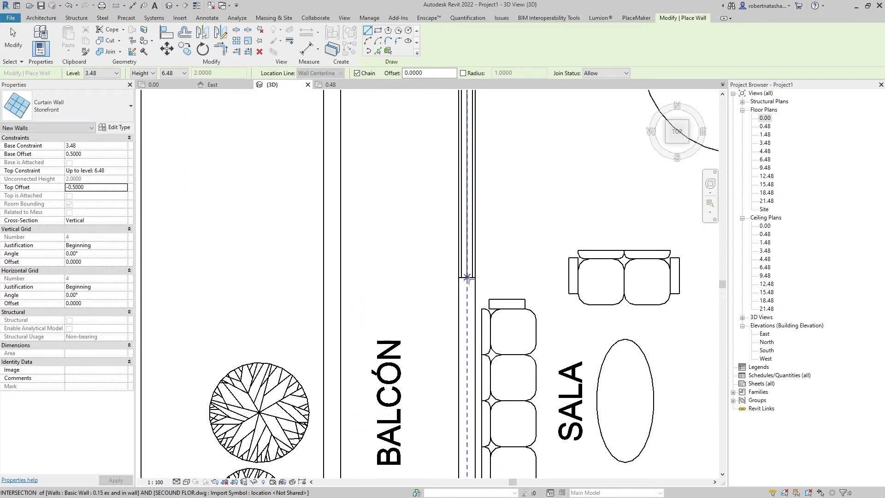
left_click(467, 278)
middle_click_drag(466, 138, 468, 393)
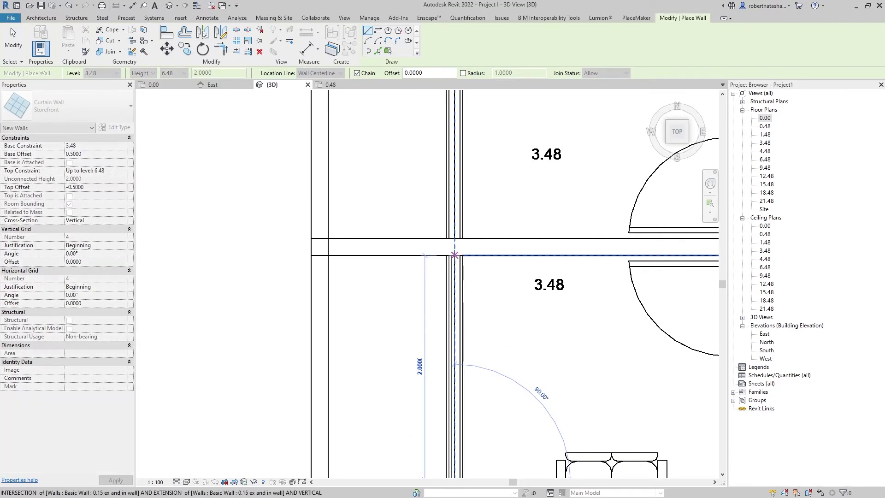
left_click(455, 254)
Place the balcony curtain wall segment beside the bathrooms
middle_click_drag(454, 157, 383, 369)
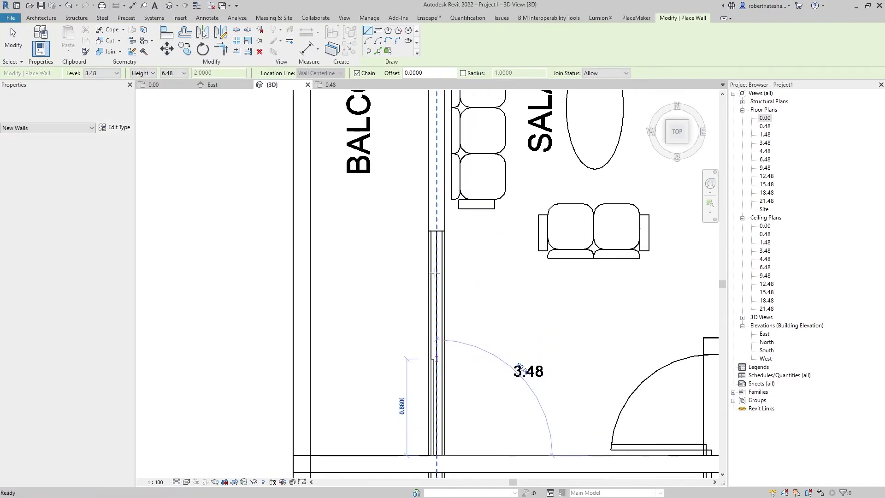
left_click(401, 232)
middle_click_drag(451, 159, 436, 455)
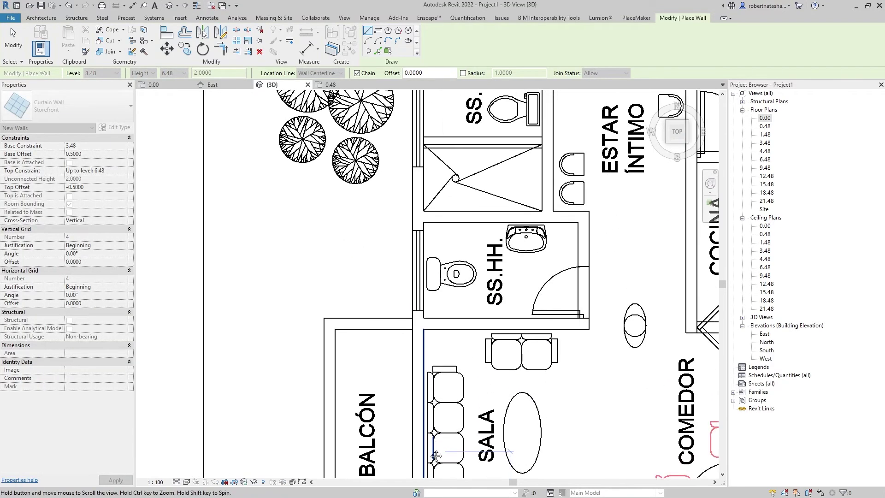
left_click(418, 310)
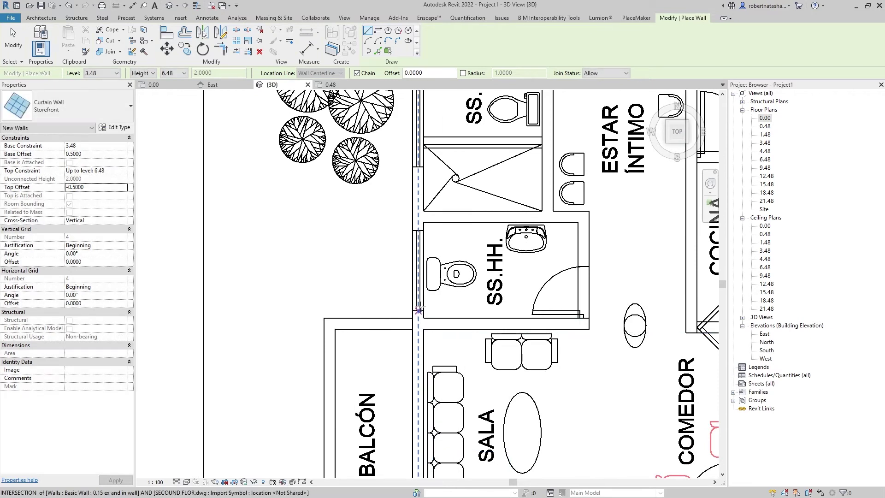
left_click(420, 234)
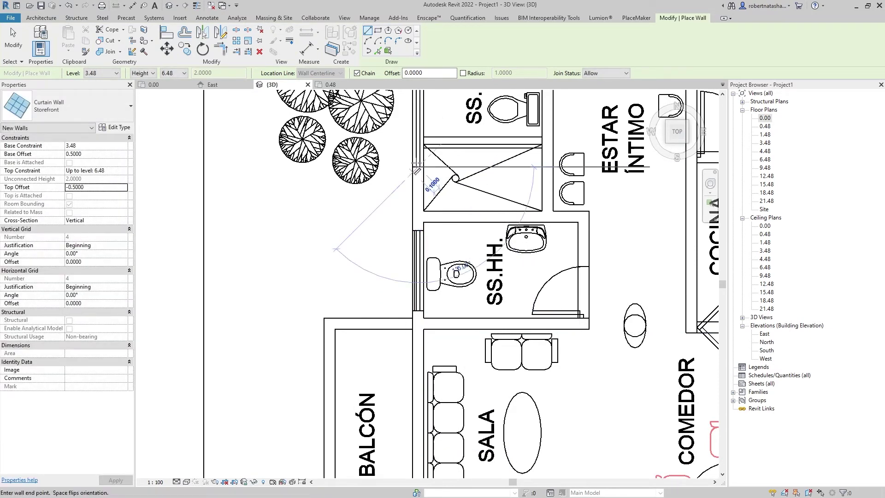
Finish the vertical wall to the corner and the horizontal wall along the balcony edge
middle_click_drag(416, 167, 397, 337)
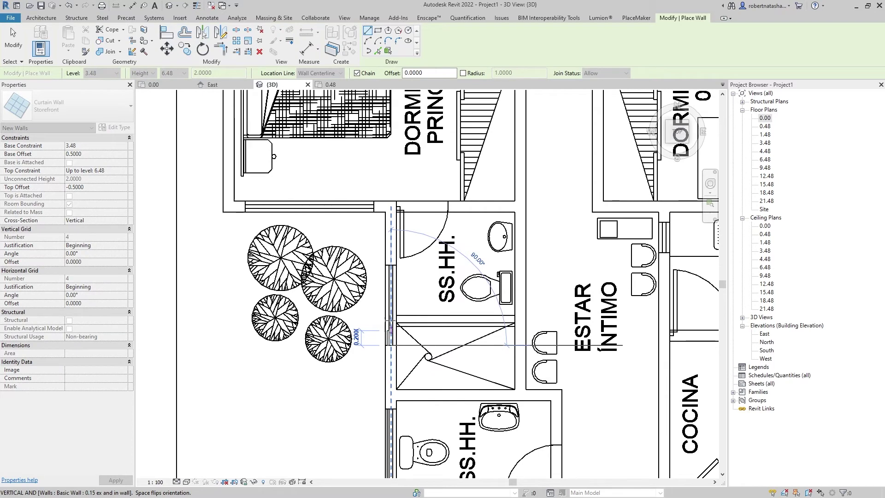
left_click(391, 261)
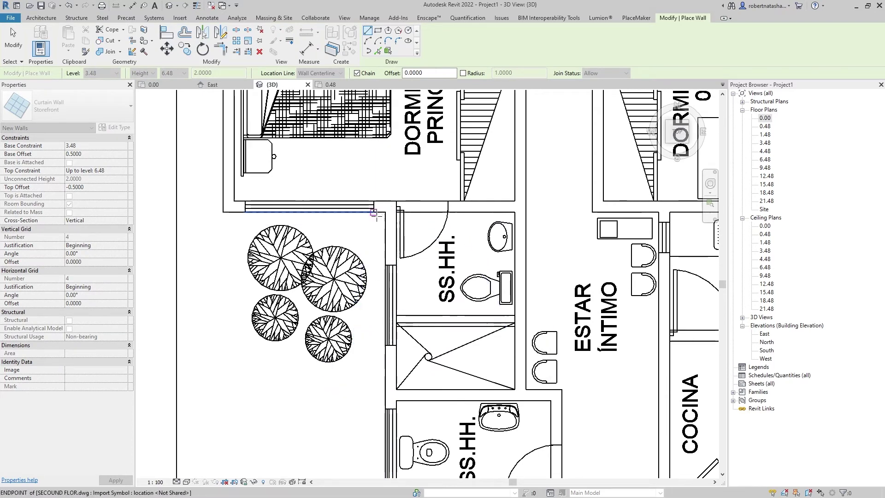
left_click(251, 207)
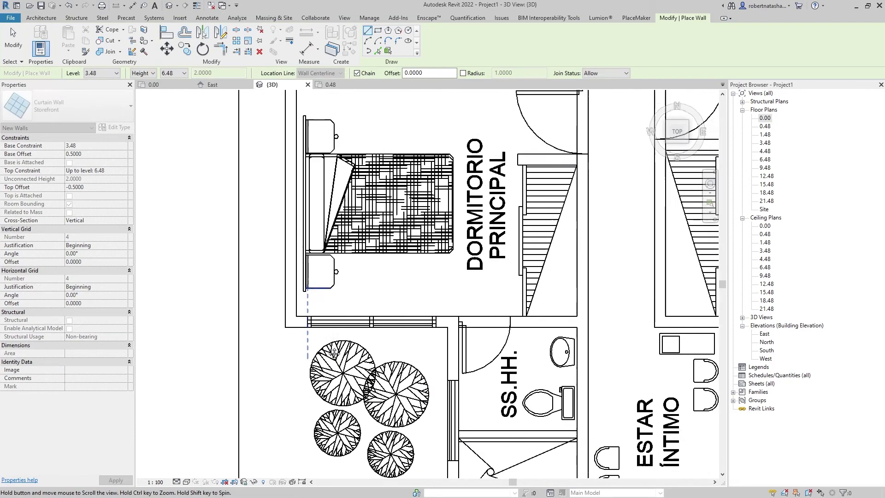
middle_click_drag(258, 106, 367, 318)
key("Escape")
key("Escape")
scroll(372, 275, "down", 2)
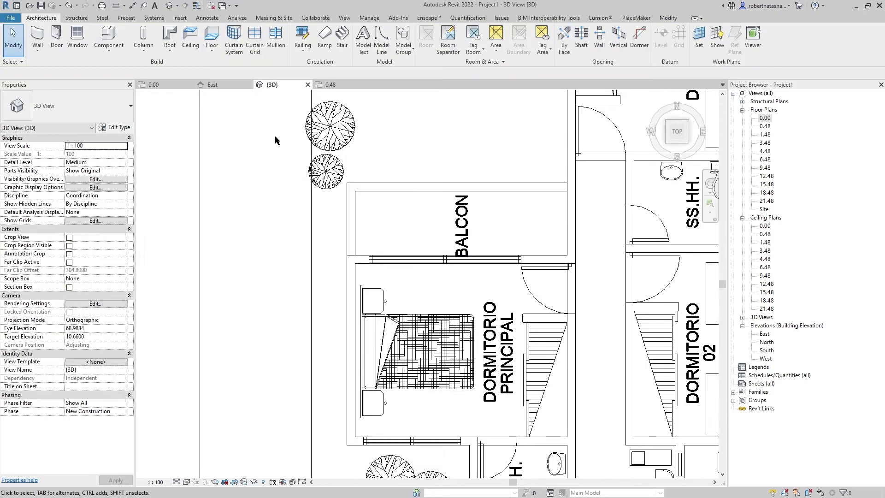
scroll(375, 279, "down", 2)
scroll(378, 282, "down", 1)
Orbit the 3D view and set the visual style to Shaded
mouse_move(376, 280)
middle_mouse_down("shift")
mouse_move(513, 204)
mouse_move(504, 244)
mouse_move(401, 165)
middle_mouse_up("shift")
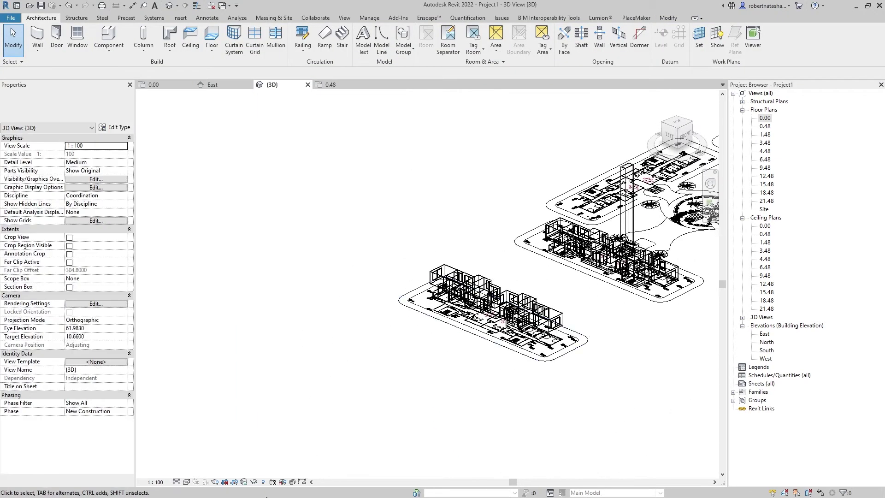
left_click(186, 483)
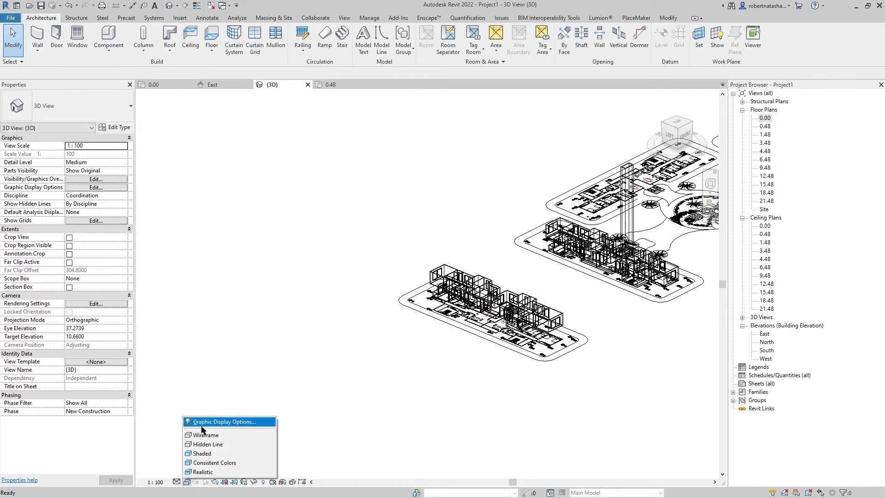
left_click(206, 453)
middle_click_drag(475, 336, 457, 295, "shift")
scroll(446, 254, "up", 3)
scroll(397, 238, "up", 3)
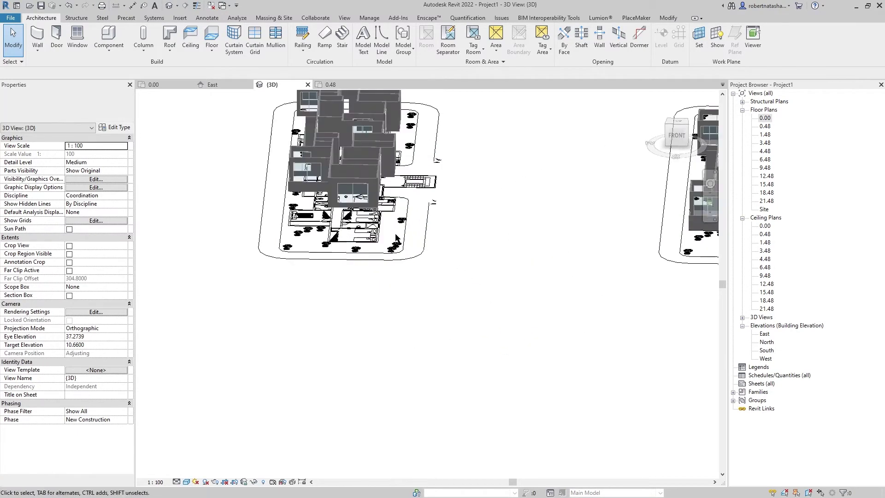
scroll(498, 253, "up", 3)
Switch to the TOP view, deselect the CAD import, and zoom to the stairwell
left_click(498, 247)
mouse_move(498, 246)
middle_mouse_down("shift")
mouse_move(551, 219)
mouse_move(448, 229)
mouse_move(465, 264)
mouse_move(464, 245)
mouse_move(571, 269)
middle_mouse_up("shift")
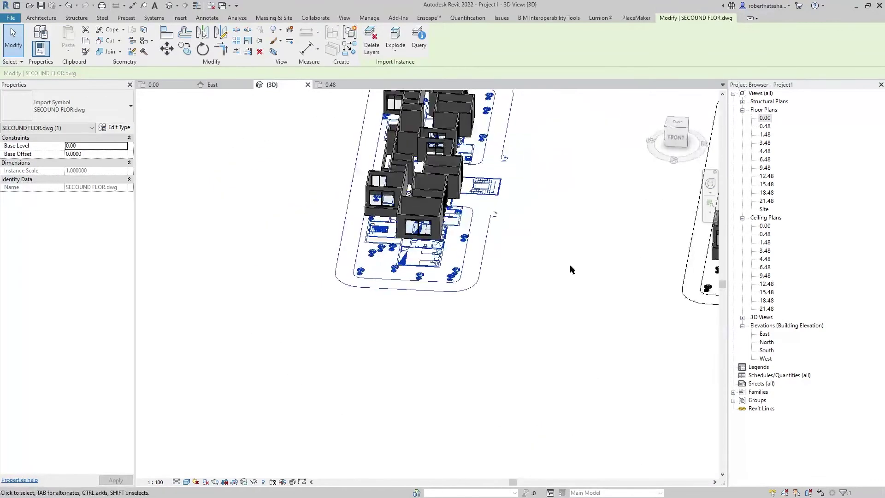
left_click(676, 126)
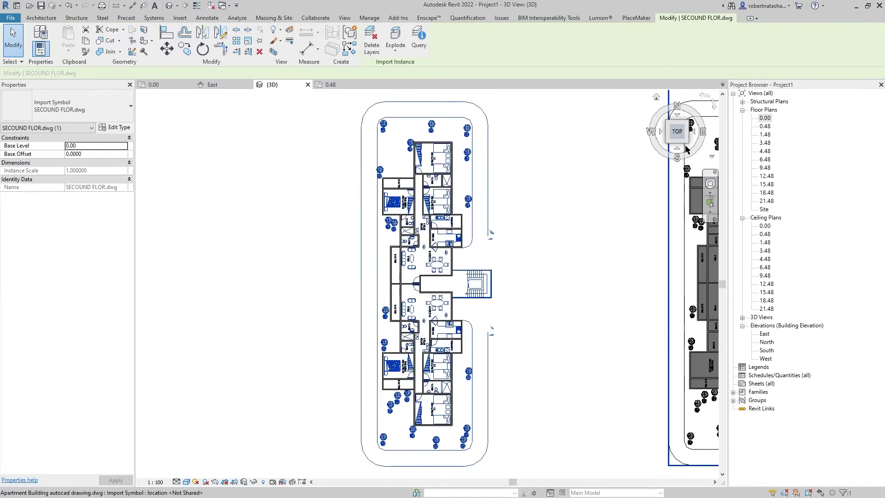
left_click(571, 230)
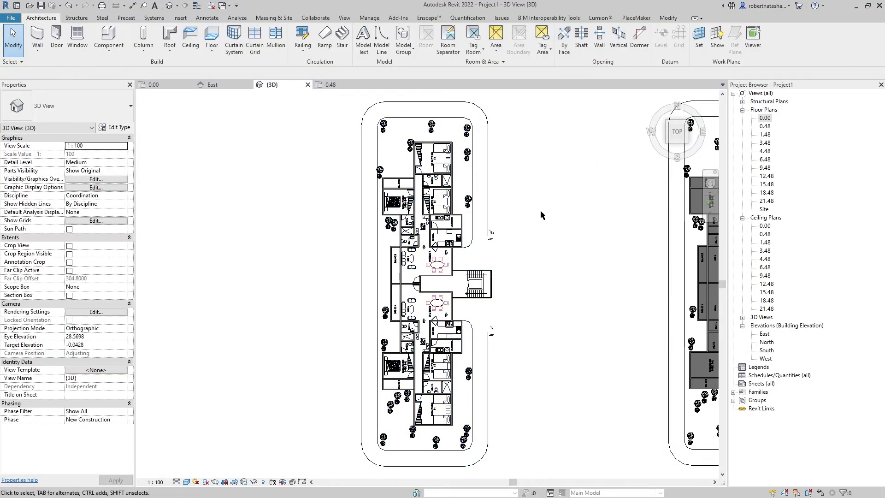
scroll(507, 299, "up", 5)
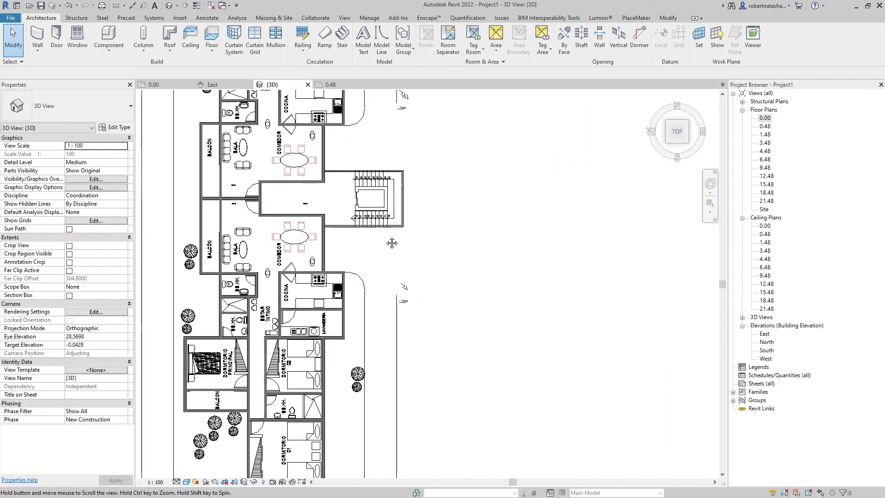
scroll(364, 184, "up", 4)
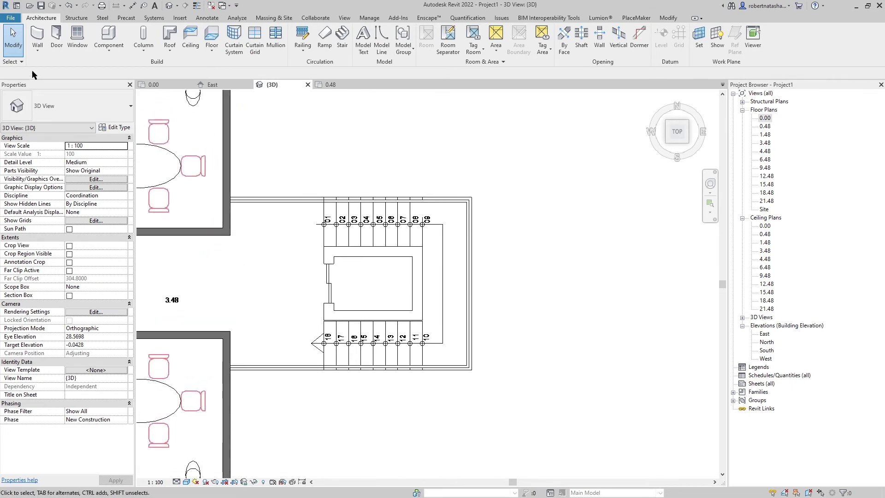
Start a stair with Base Level 3.48 and Top Level 6.48, then open the stair type list
left_click(343, 48)
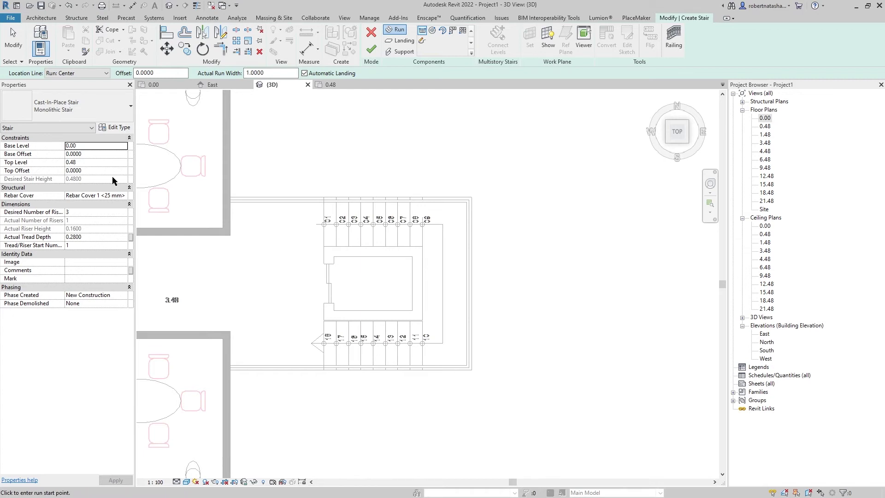
left_click(123, 146)
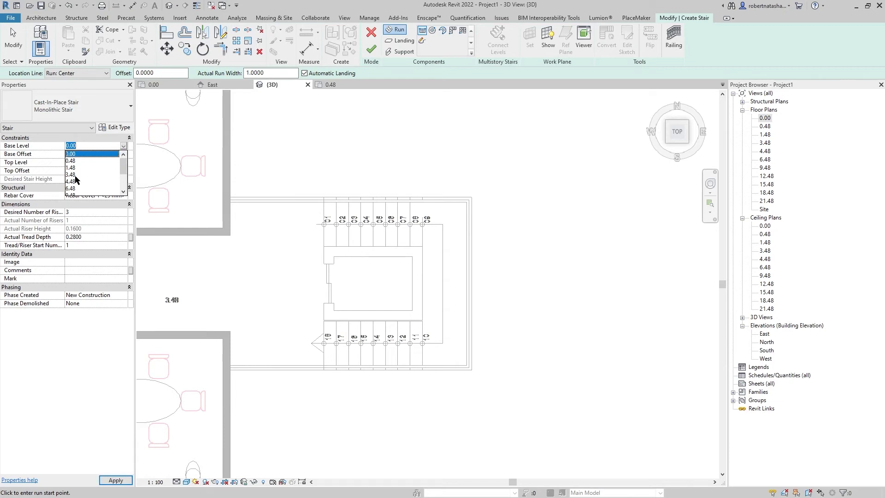
left_click(72, 175)
left_click(123, 162)
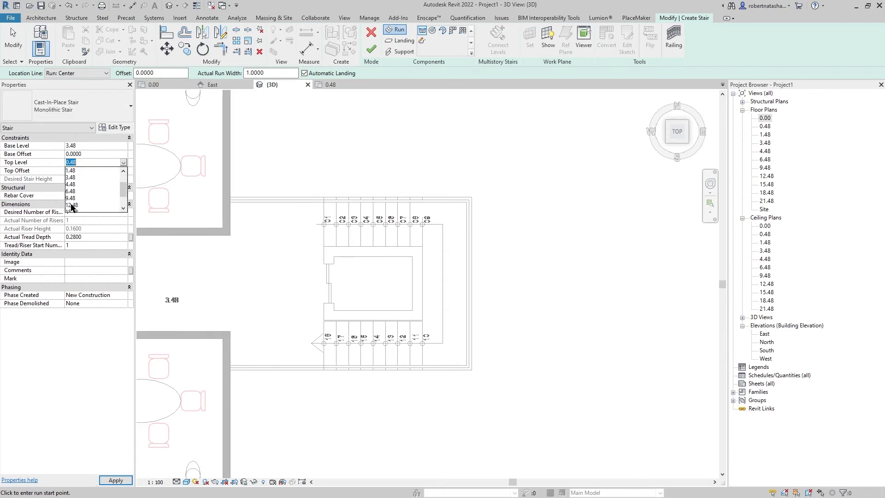
left_click(73, 191)
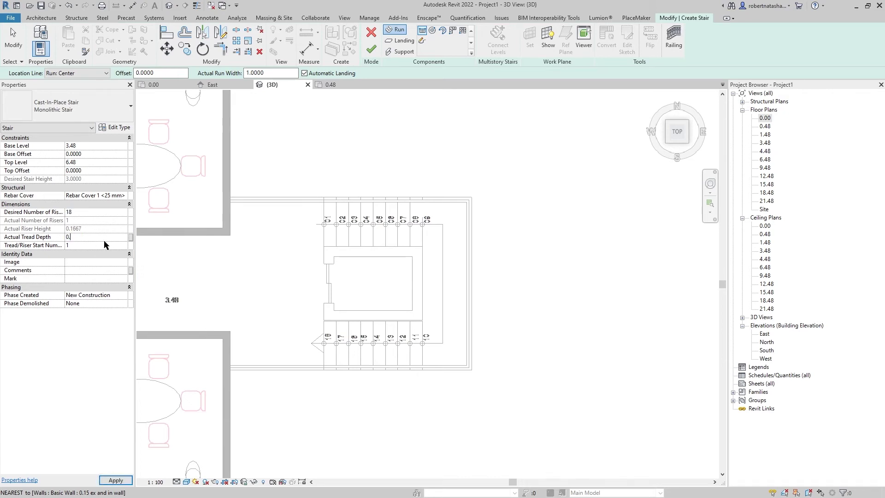
left_click(70, 111)
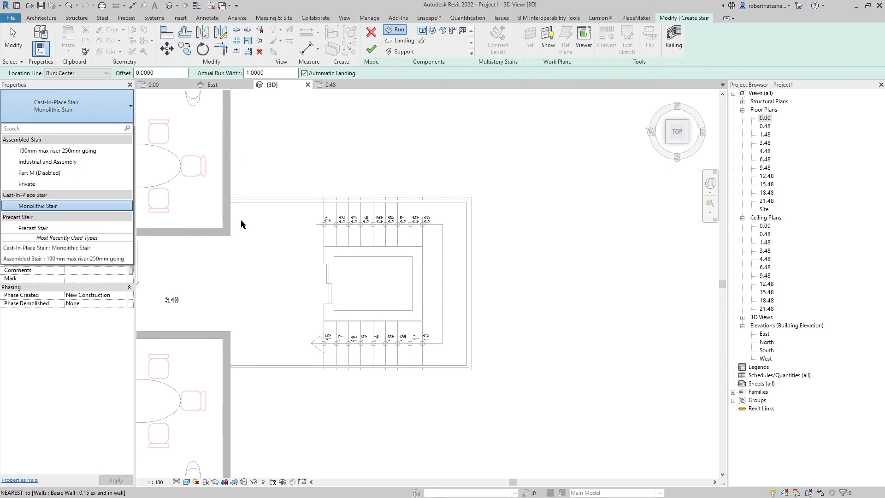
Sketch the first stair run from tread 01 to tread 09
scroll(332, 220, "up", 1)
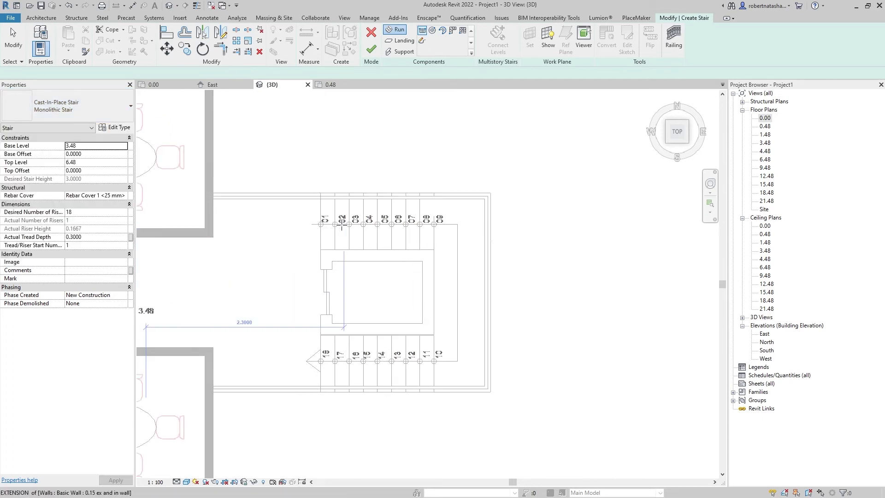
scroll(323, 219, "up", 3)
scroll(304, 220, "up", 2)
left_click(299, 220)
middle_click_drag(602, 220, 429, 231)
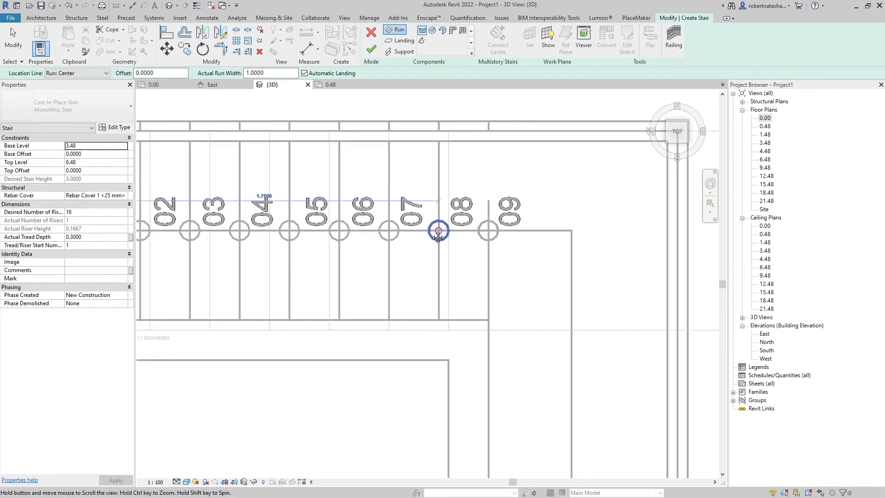
left_click(478, 231)
Sketch the second run from tread 10 to tread 18
scroll(540, 193, "down", 3)
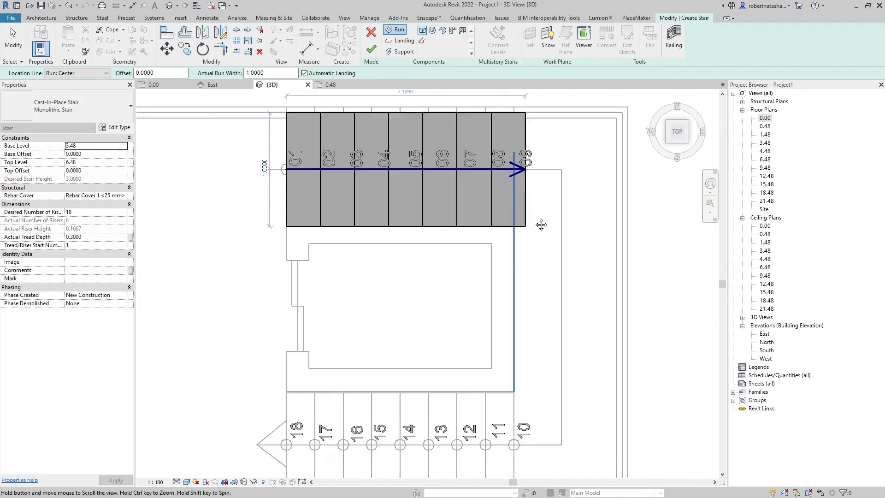
middle_click_drag(539, 396, 576, 222)
scroll(566, 300, "up", 3)
left_click(559, 294)
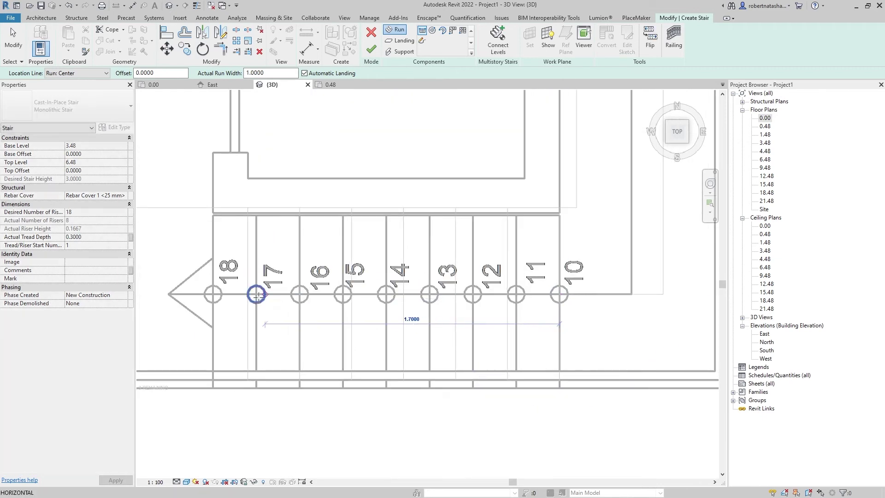
middle_click_drag(142, 263, 382, 251)
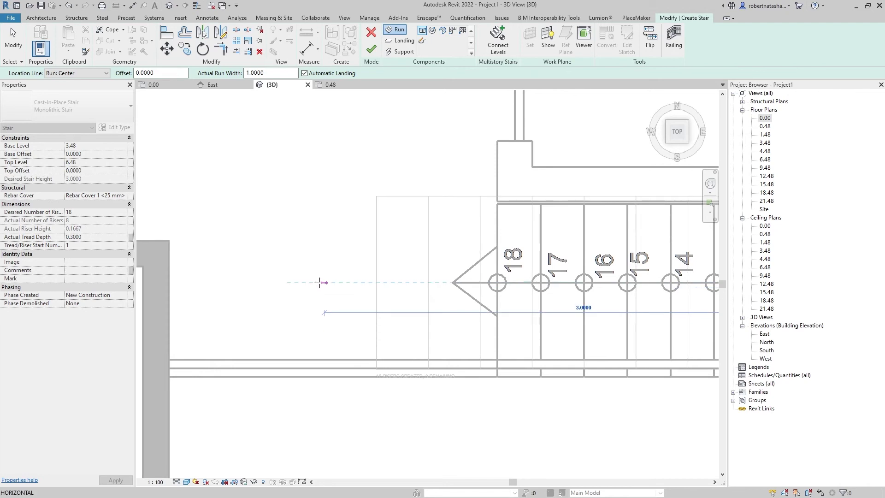
left_click(320, 283)
scroll(389, 194, "down", 3)
scroll(361, 377, "up", 2)
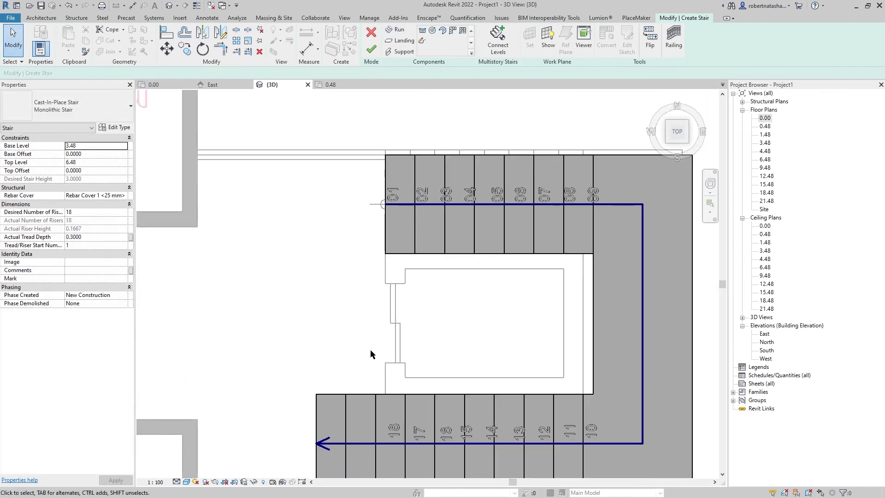
Extend the upper run's start left to the stairwell wall and finish the stair
left_click(391, 232)
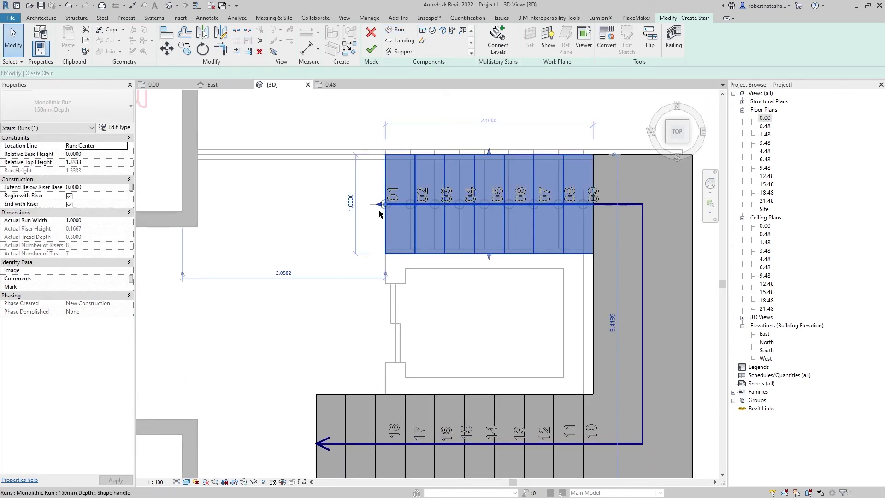
left_click_drag(385, 204, 292, 220)
key("Escape")
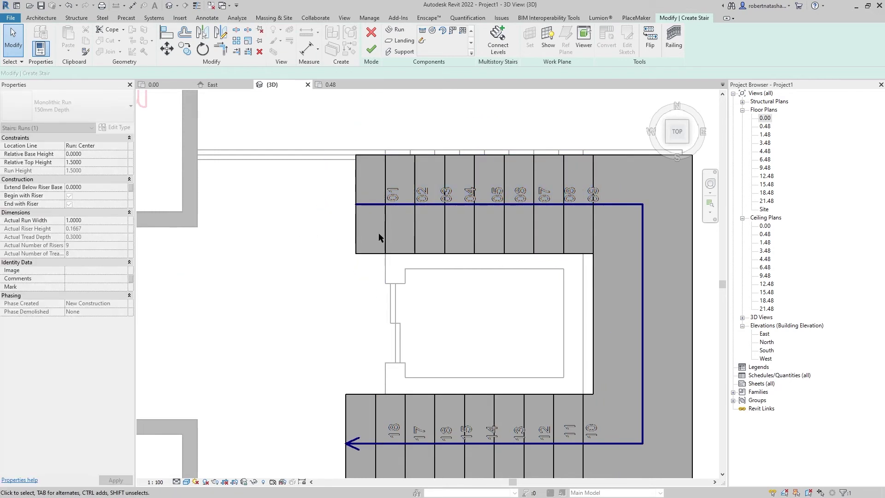
scroll(392, 243, "down", 2)
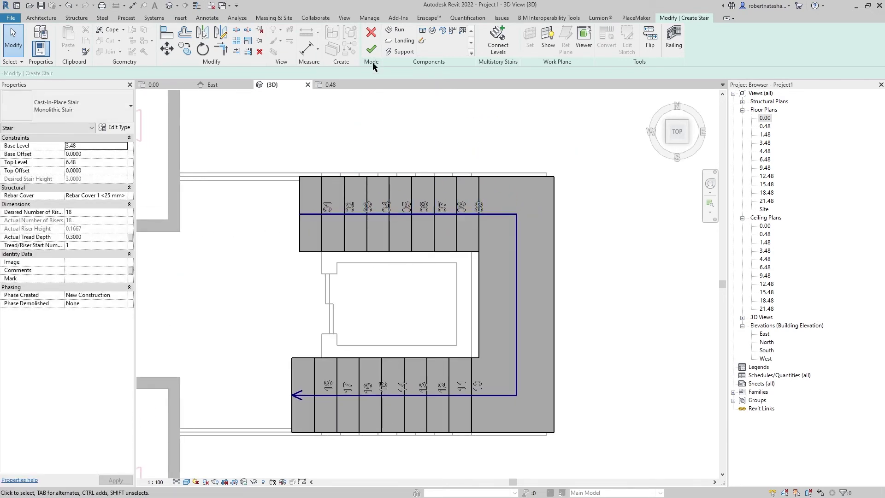
key("Return")
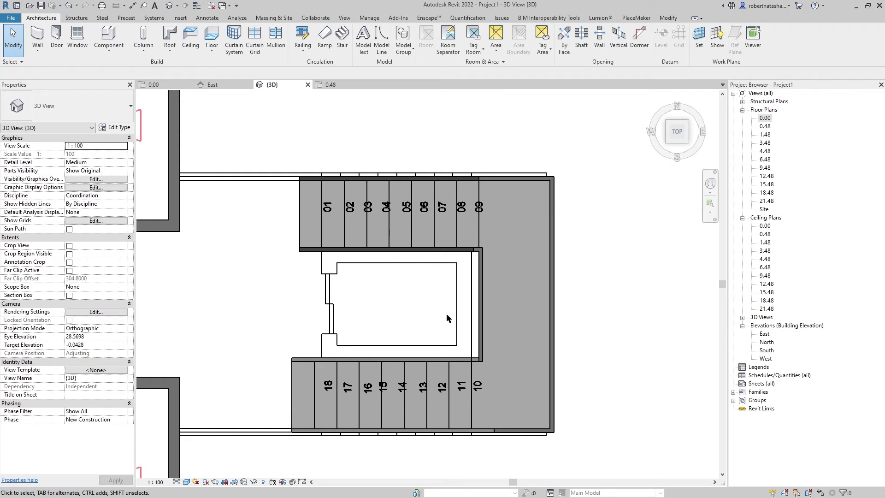
left_click(480, 306)
key("Escape")
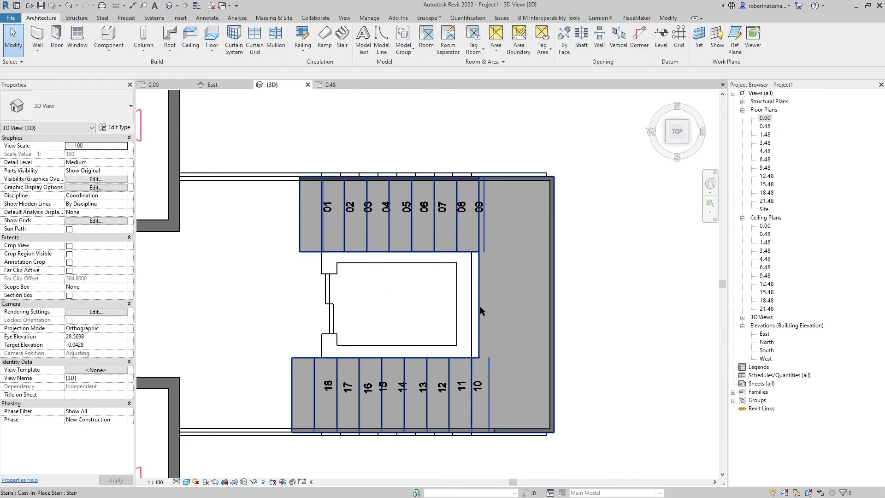
left_click(480, 307)
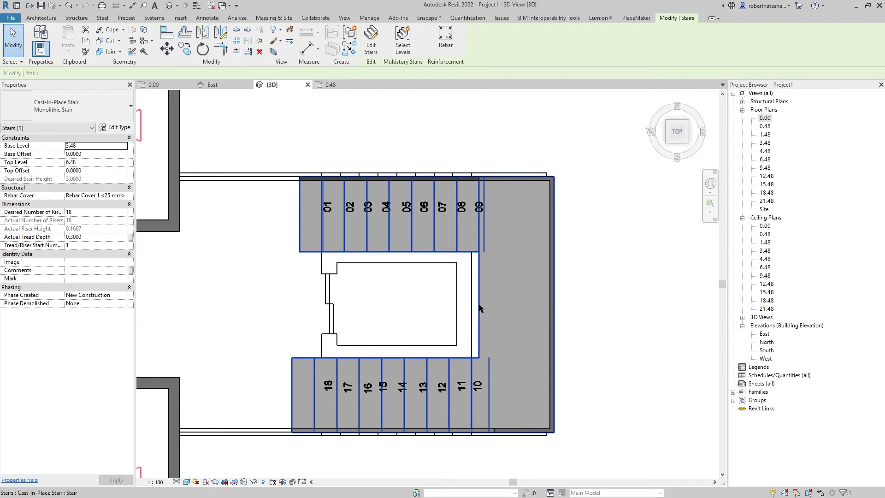
double_click(479, 308)
left_click(487, 307)
scroll(488, 307, "up", 1)
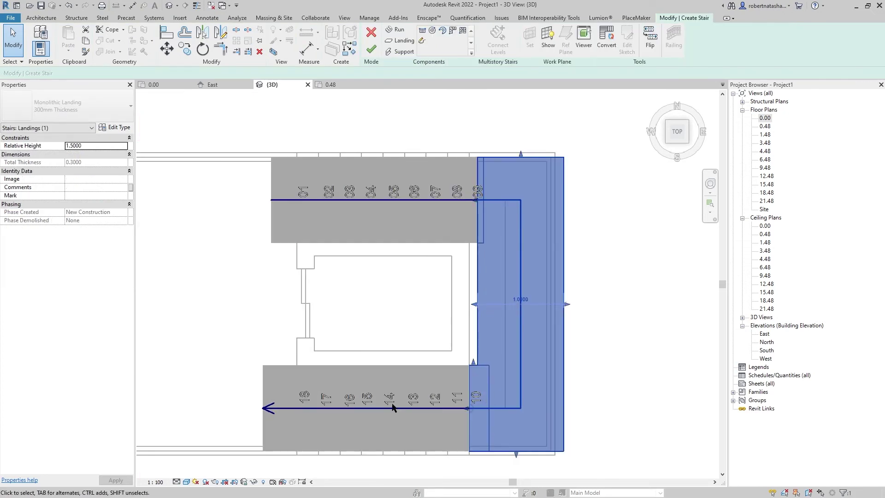
left_click(267, 381)
scroll(267, 380, "up", 1)
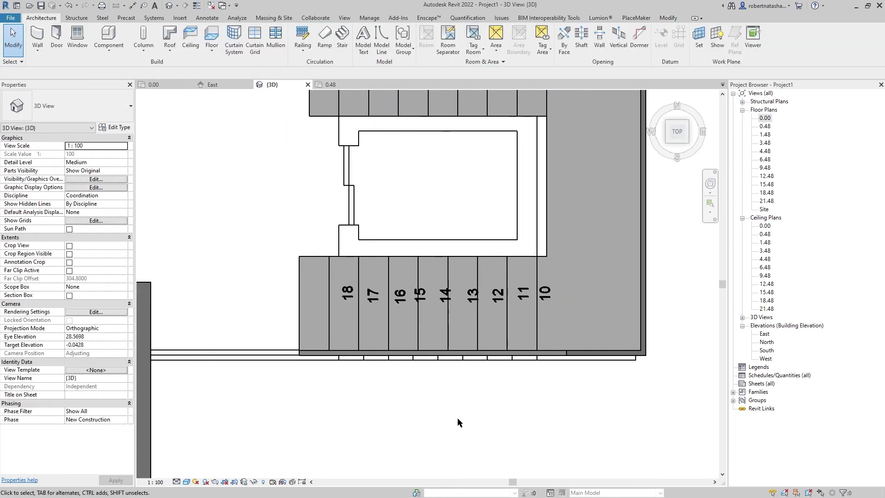
left_click(325, 354)
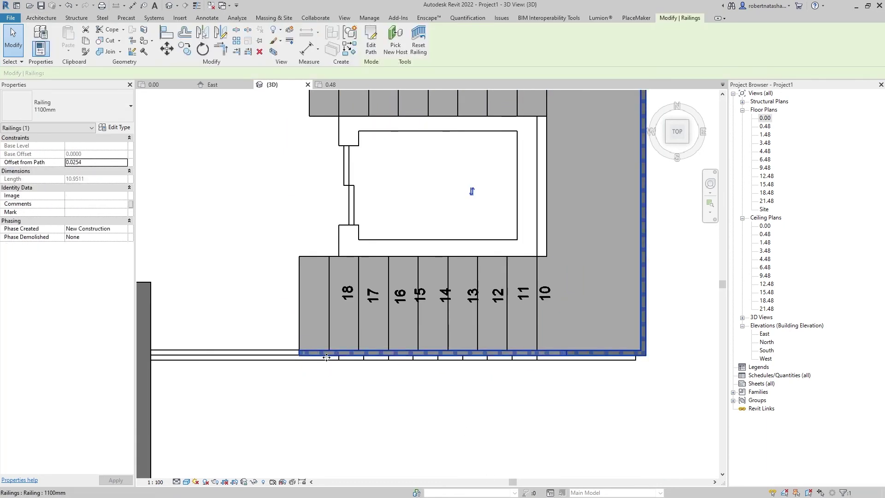
key("Escape")
middle_click_drag(312, 117, 311, 272)
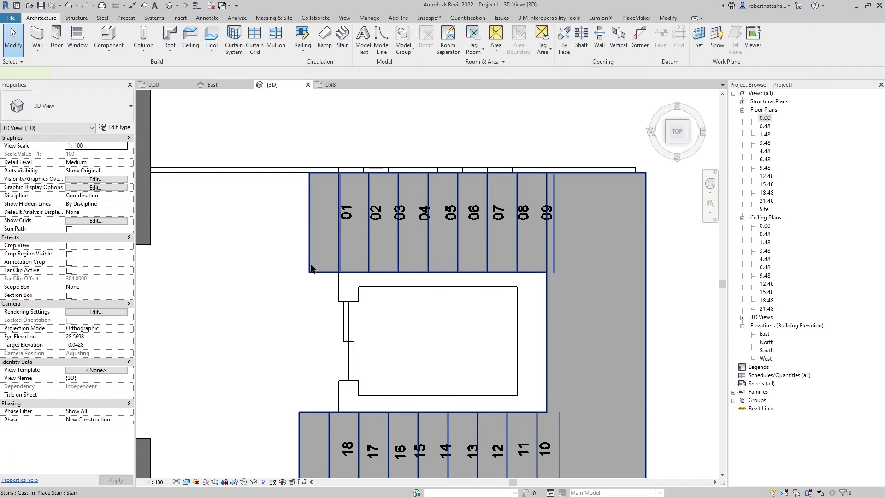
left_click(310, 268)
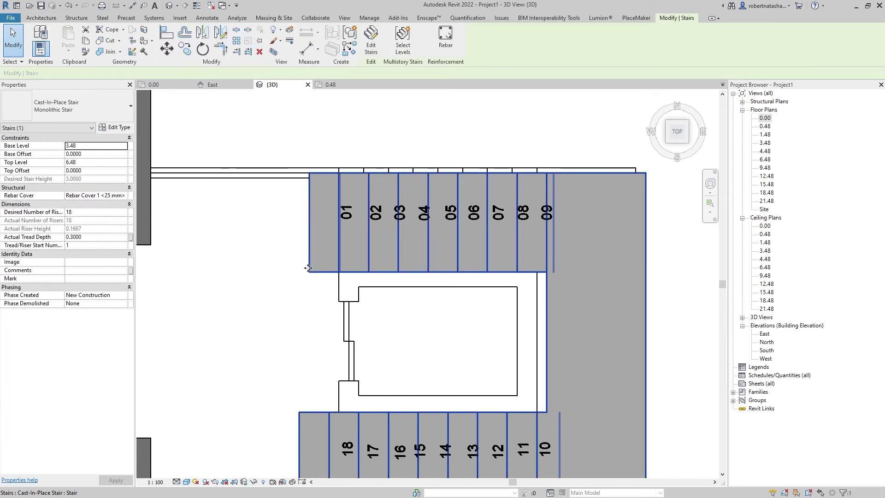
Reopen the stair for editing and narrow the upper run by pulling its top edge down
double_click(307, 208)
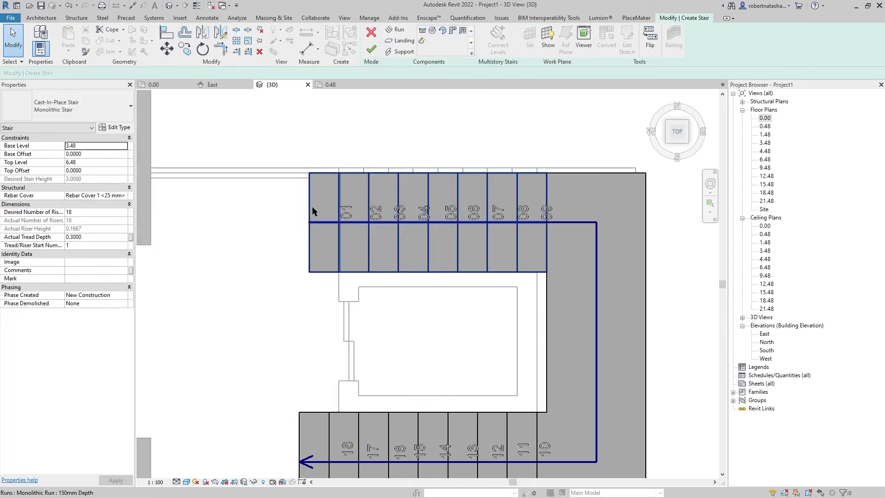
left_click(312, 207)
scroll(478, 201, "up", 3)
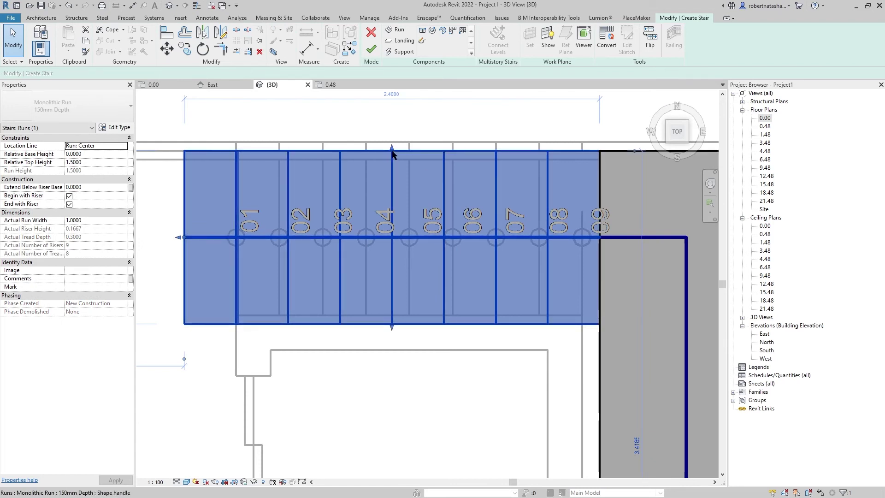
left_click_drag(392, 154, 385, 162)
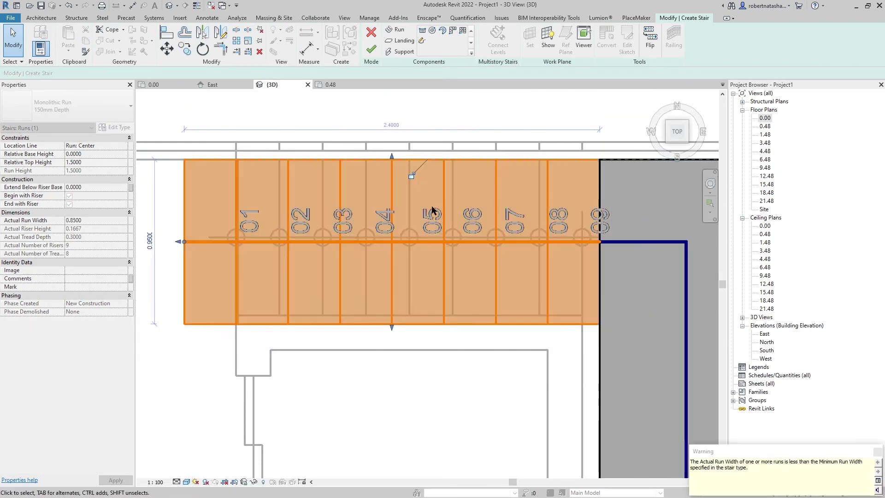
scroll(432, 210, "down", 2)
left_click(422, 340)
Narrow the lower run to a width of 0.8766
middle_click_drag(423, 340, 458, 141)
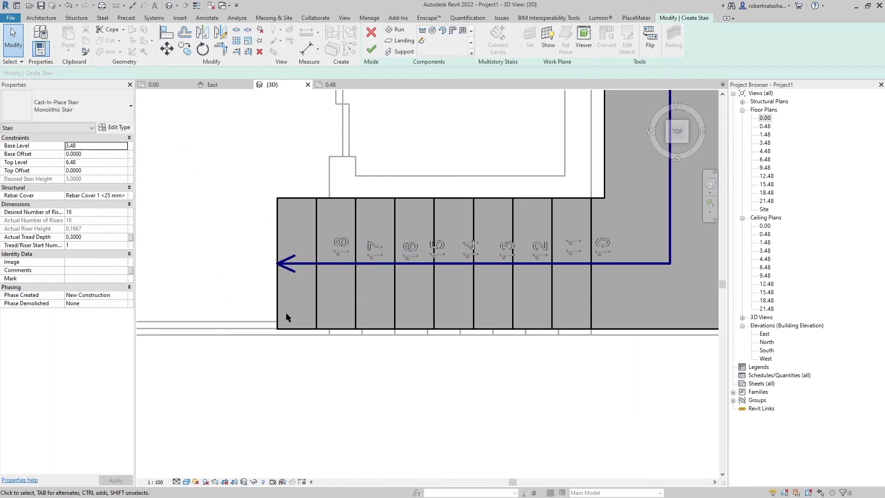
left_click(396, 340)
scroll(431, 344, "up", 2)
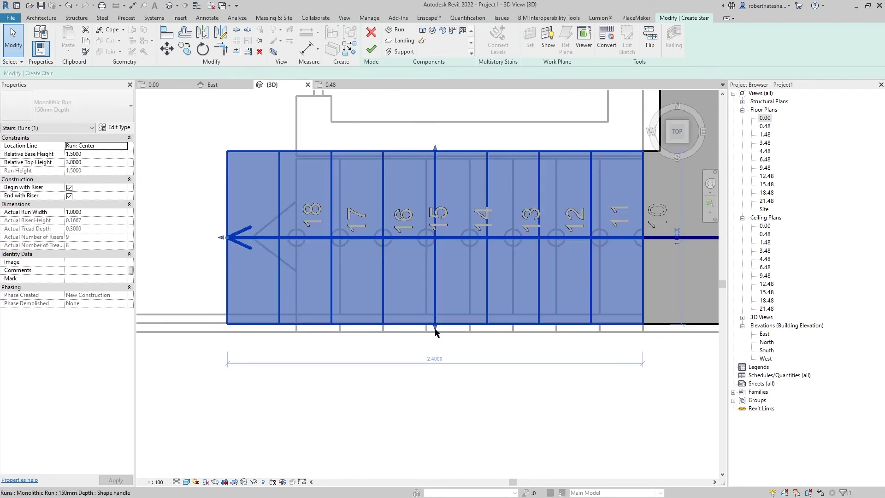
left_click_drag(436, 332, 436, 322)
left_click(417, 377)
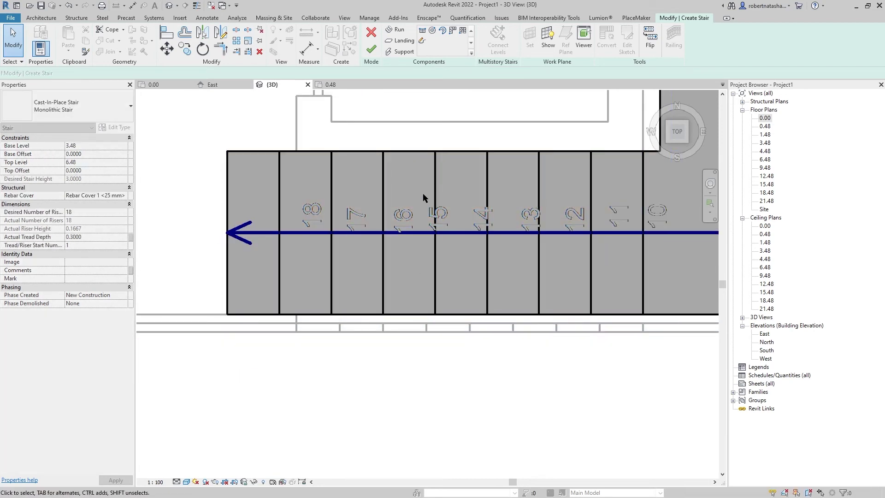
left_click(429, 164)
scroll(434, 147, "up", 2)
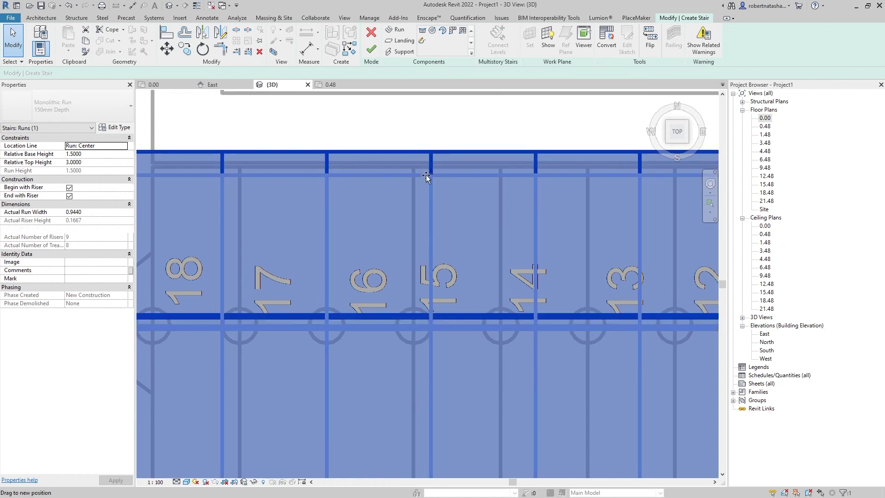
left_click_drag(426, 176, 424, 160)
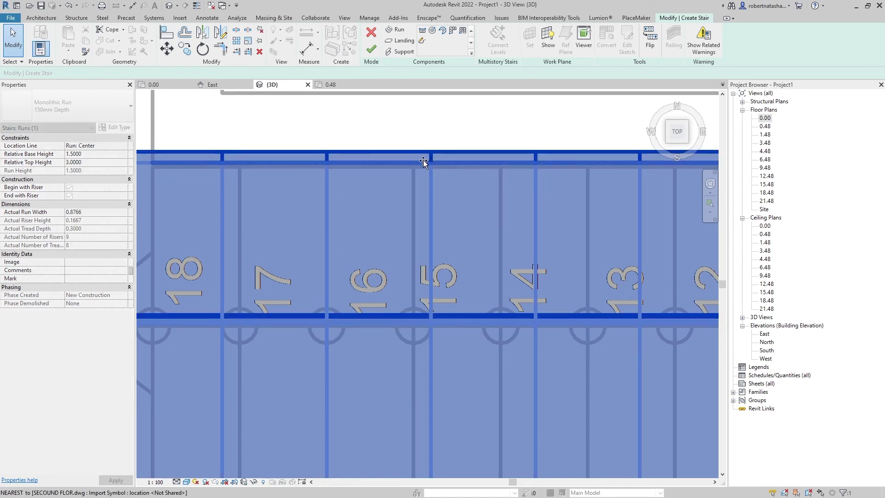
scroll(433, 157, "down", 2)
mouse_move(432, 157)
middle_mouse_down()
mouse_move(444, 183)
mouse_move(405, 222)
middle_mouse_up()
Set the lower run's width to 0.9000
left_click(388, 255)
left_click(384, 253)
scroll(404, 245, "up", 3)
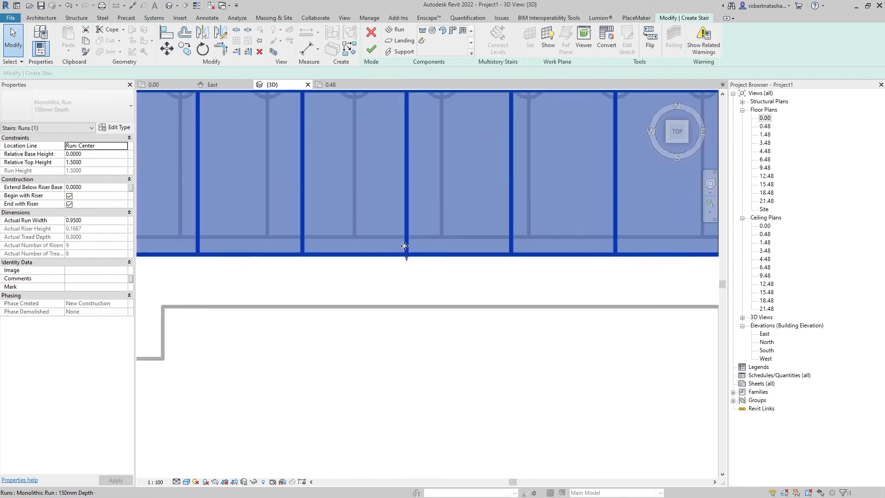
key("Escape")
scroll(410, 284, "down", 3)
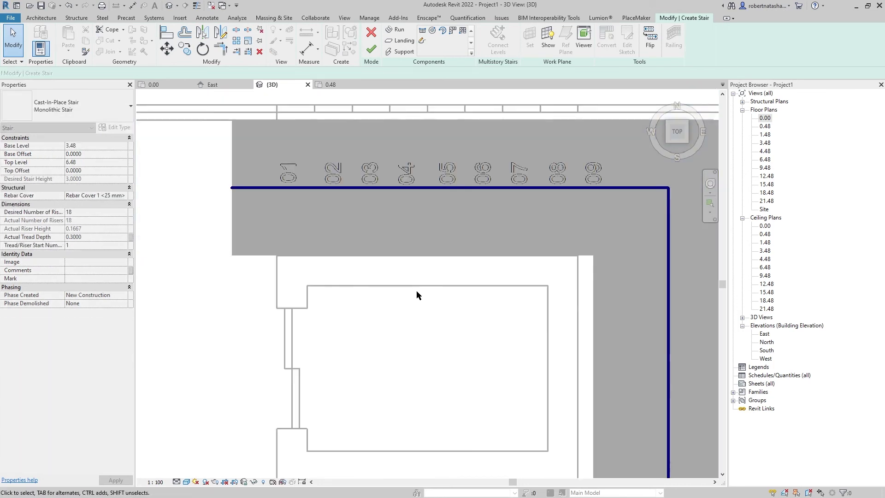
middle_click_drag(416, 295, 459, 138)
left_click(386, 318)
scroll(415, 302, "up", 3)
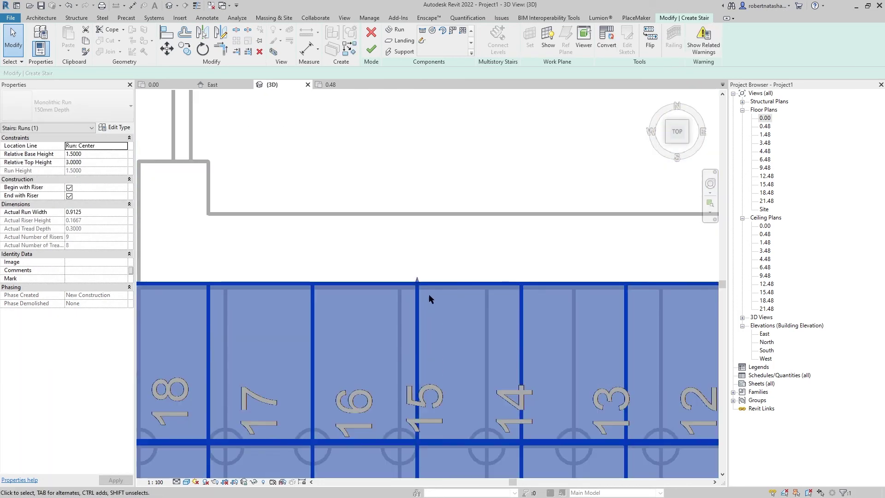
mouse_move(417, 284)
left_mouse_down()
mouse_move(419, 262)
mouse_move(423, 281)
left_mouse_up()
scroll(423, 281, "down", 1)
scroll(423, 281, "up", 3)
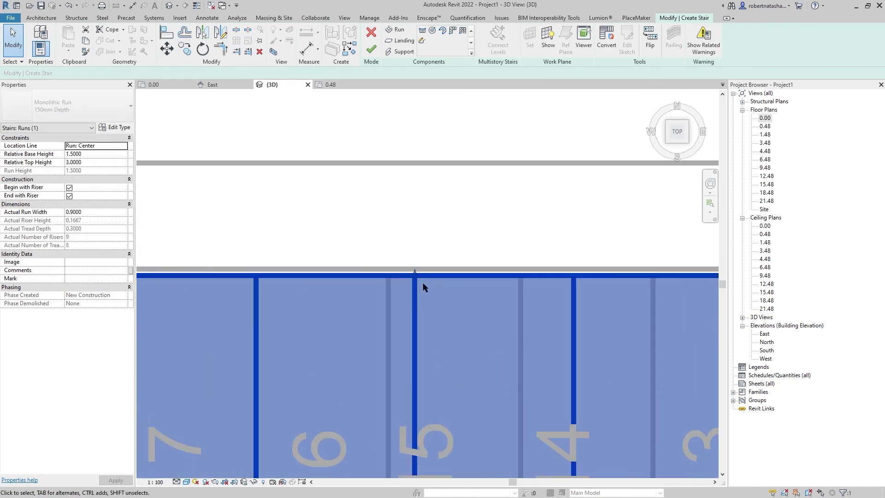
left_click(427, 242)
scroll(426, 242, "down", 3)
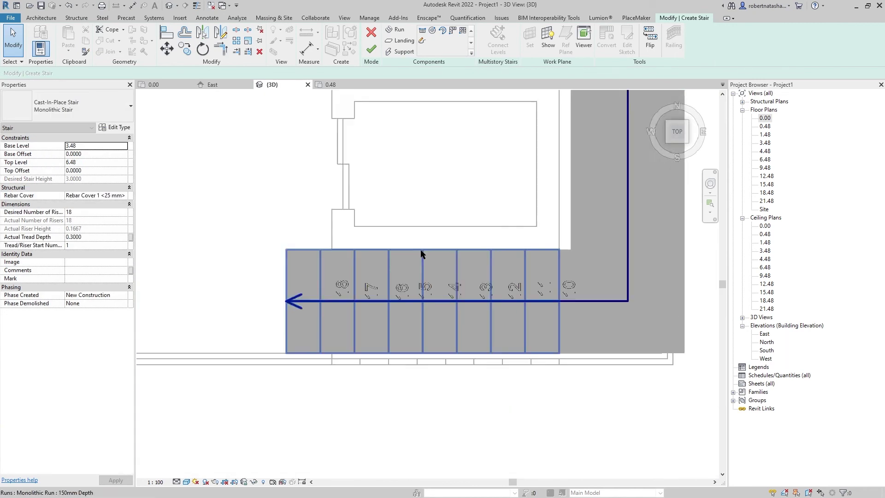
Drag the landing's inner edge so it fits the stairwell
middle_click_drag(288, 249, 350, 309)
left_click(476, 263)
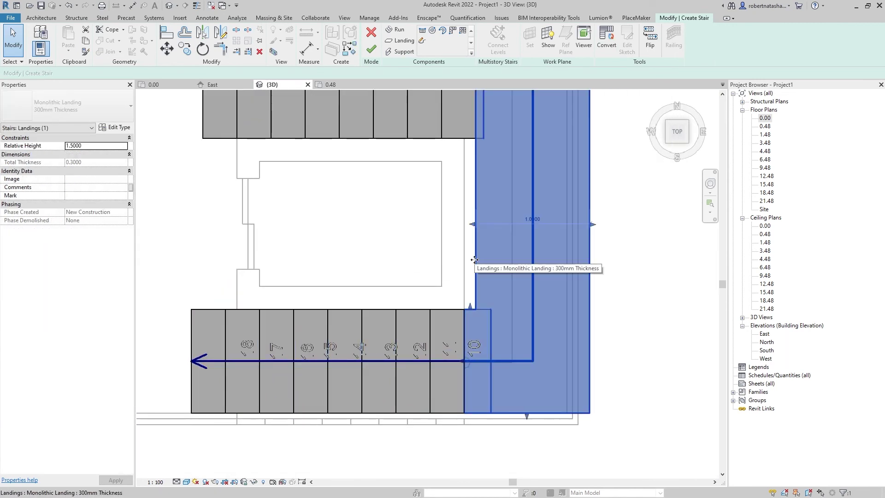
left_click_drag(468, 223, 463, 223)
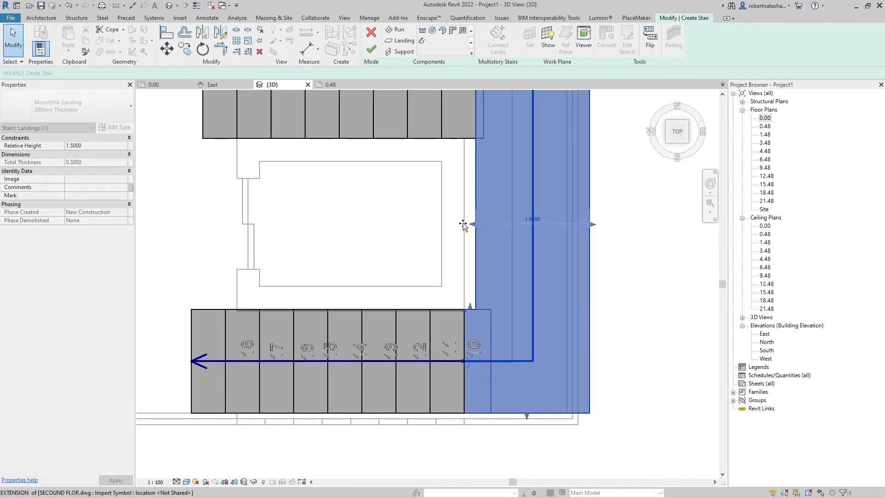
left_click(430, 228)
Finish the stair edit, then start a Move (MV) on the stair and cancel it
left_click(371, 49)
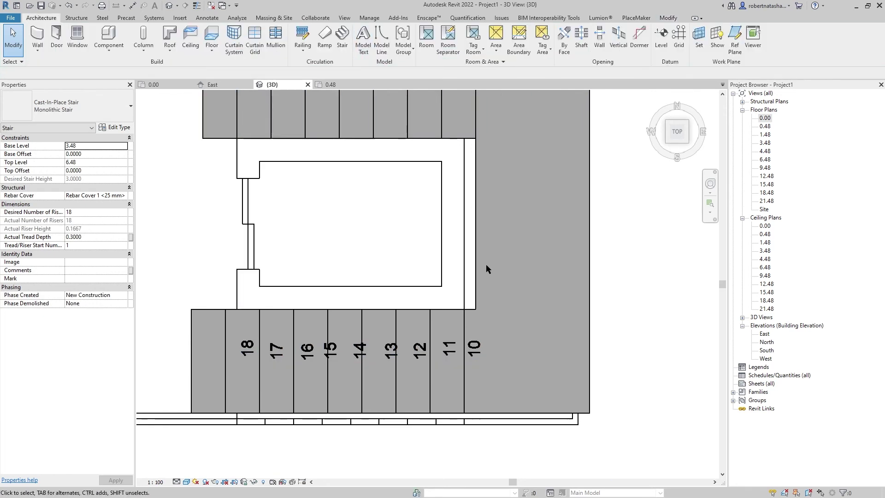
left_click(479, 228)
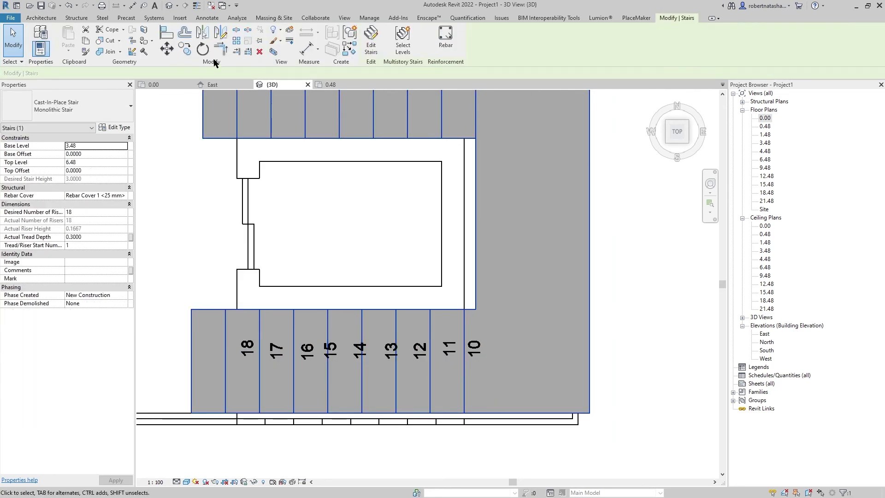
key("m")
key("v")
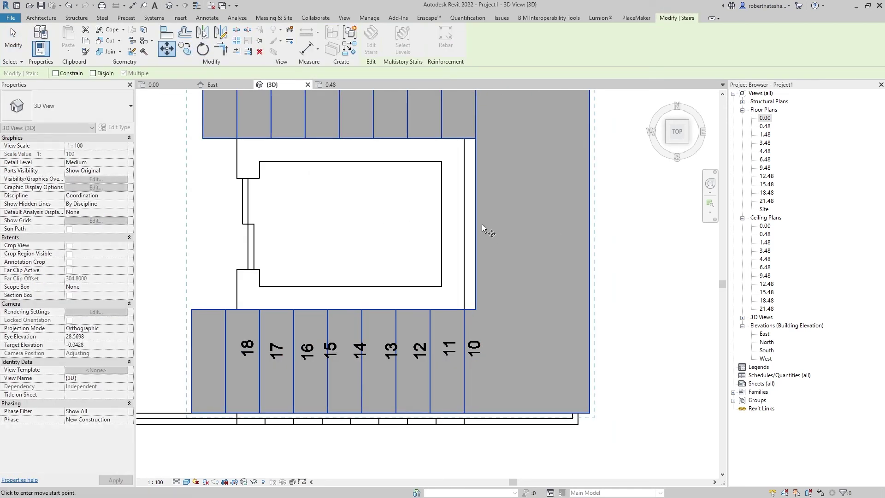
key("Escape")
key("Escape")
scroll(474, 193, "down", 2)
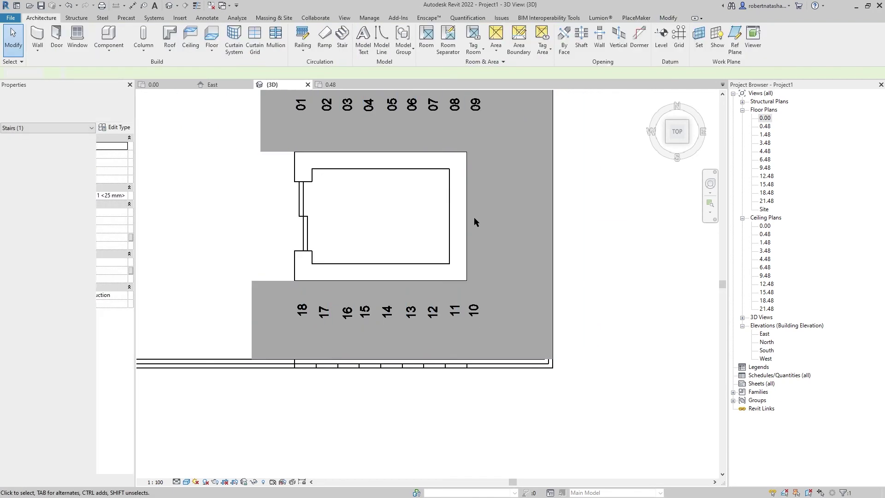
Reopen the stair, narrow the landing from 1.0000 to 0.9000, and finish editing
left_click(471, 226)
double_click(472, 226)
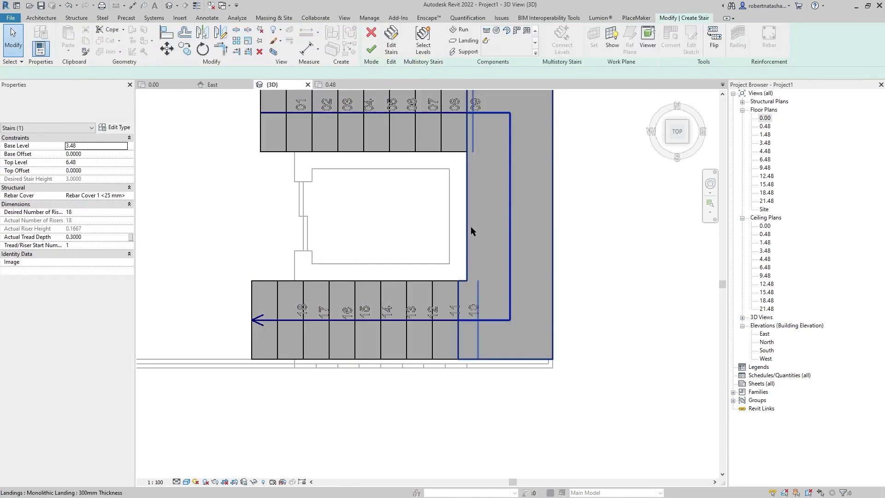
left_click(537, 247)
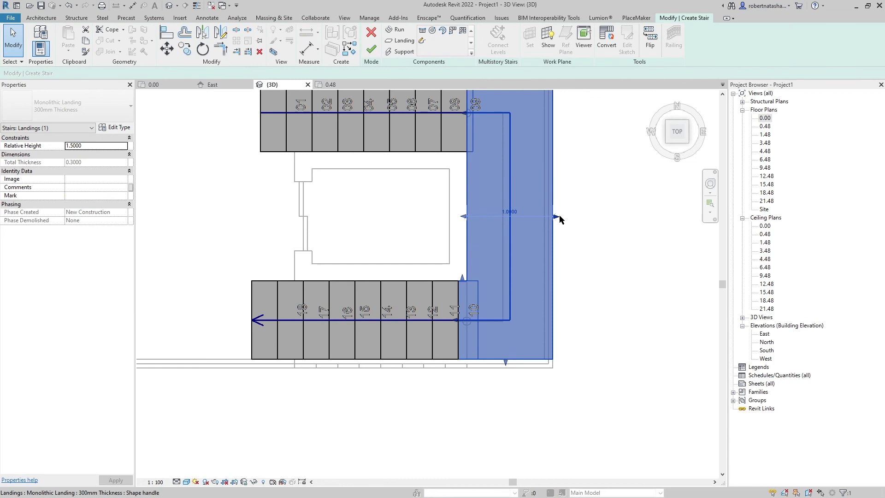
left_click_drag(561, 219, 547, 218)
left_click(567, 286)
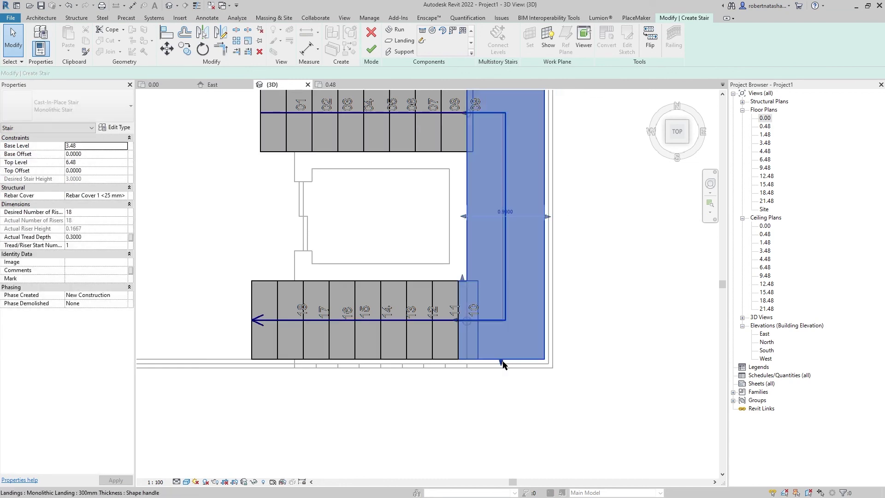
left_click(505, 357)
scroll(510, 365, "up", 2)
scroll(510, 365, "up", 2)
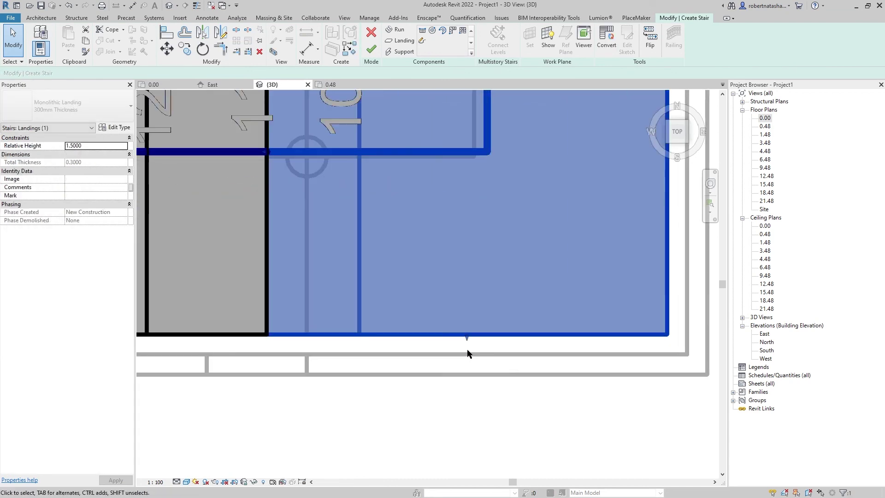
scroll(468, 353, "down", 3)
left_click(371, 49)
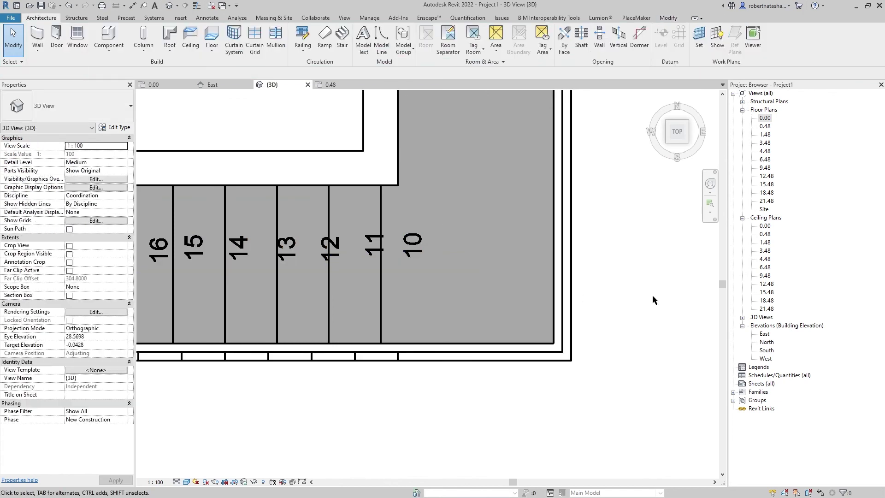
scroll(527, 309, "down", 3)
Orbit around the site, return to the Top view, and zoom into one building's plan
scroll(527, 309, "down", 3)
mouse_move(527, 309)
middle_mouse_down("shift")
mouse_move(570, 380)
mouse_move(397, 370)
mouse_move(422, 257)
mouse_move(511, 356)
mouse_move(480, 422)
middle_mouse_up("shift")
scroll(422, 257, "down", 3)
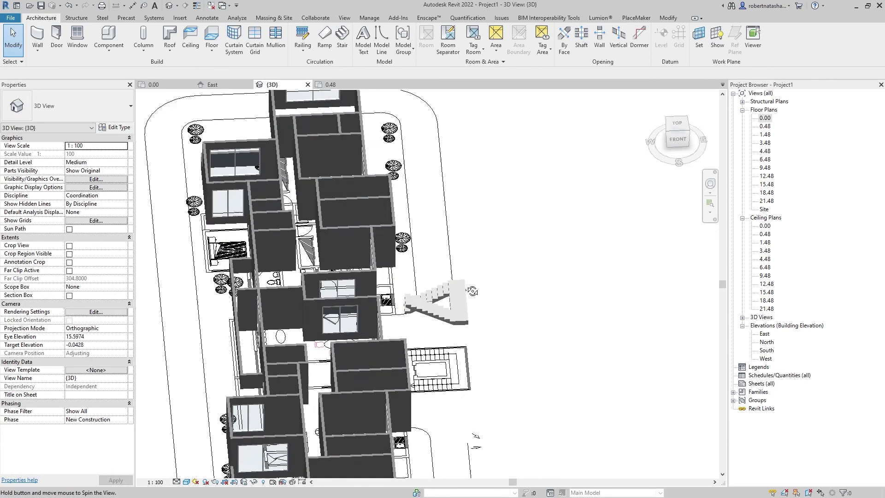
middle_click_drag(452, 231, 471, 320, "shift")
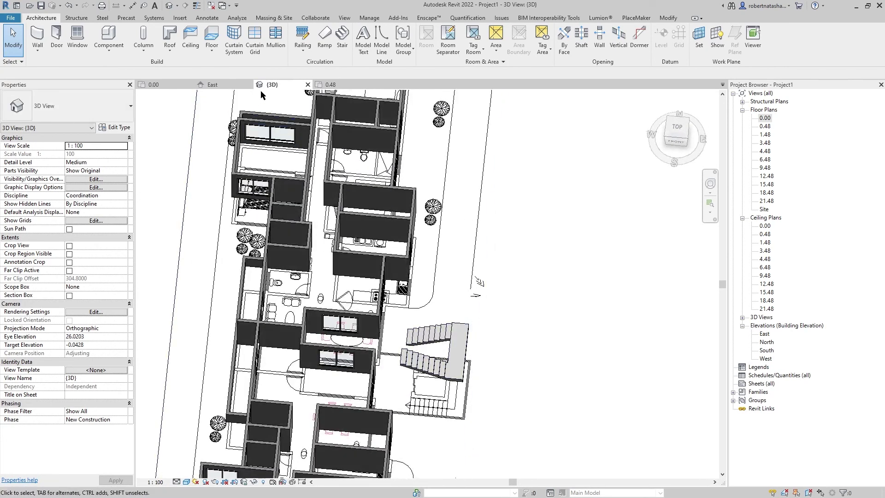
left_click(678, 132)
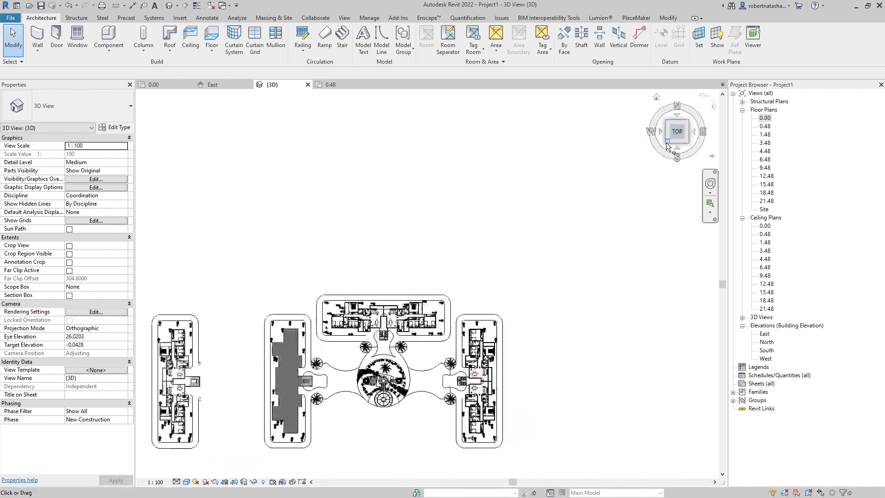
scroll(351, 300, "up", 5)
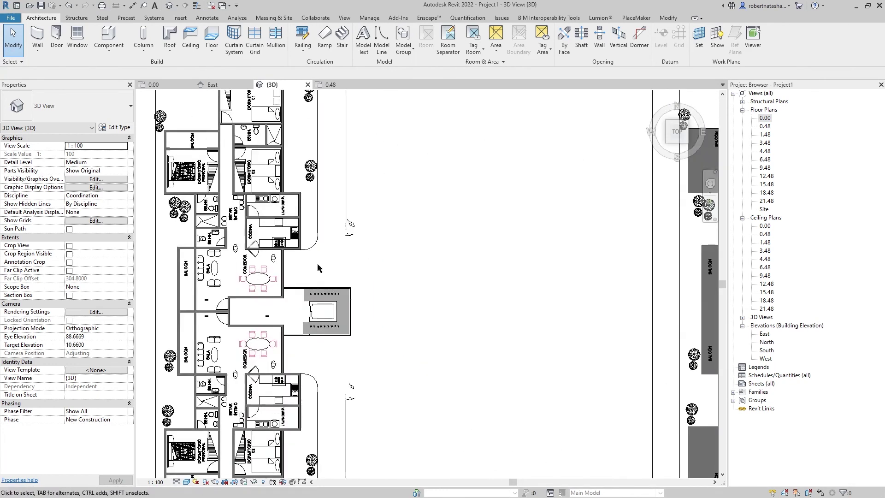
middle_click_drag(401, 244, 417, 228)
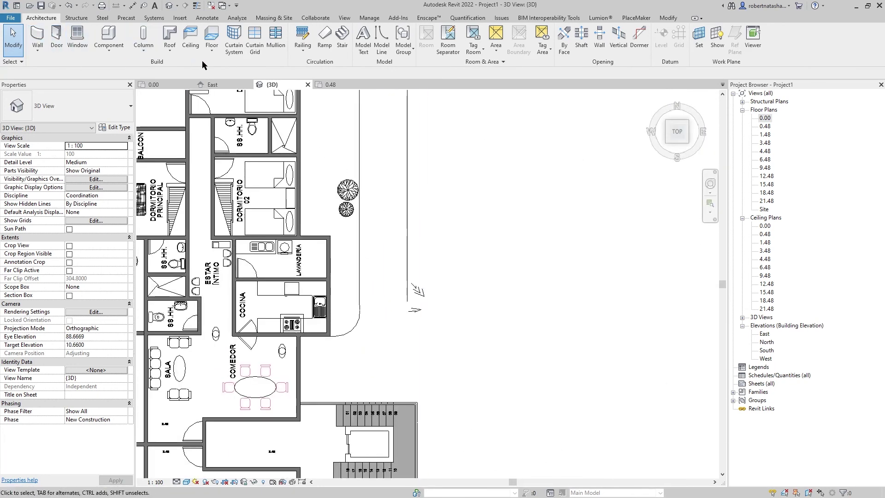
Start an architectural floor of type 'in floor' and frame the building's north end
left_click(216, 53)
left_click(230, 69)
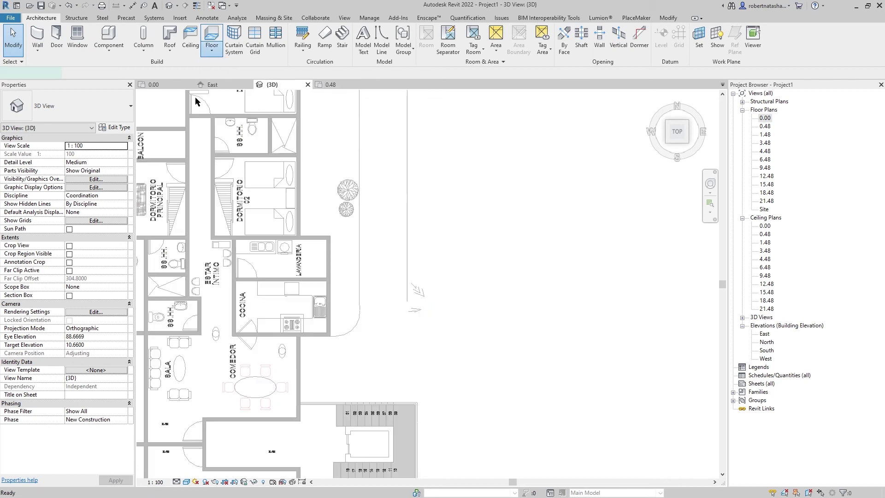
left_click(83, 107)
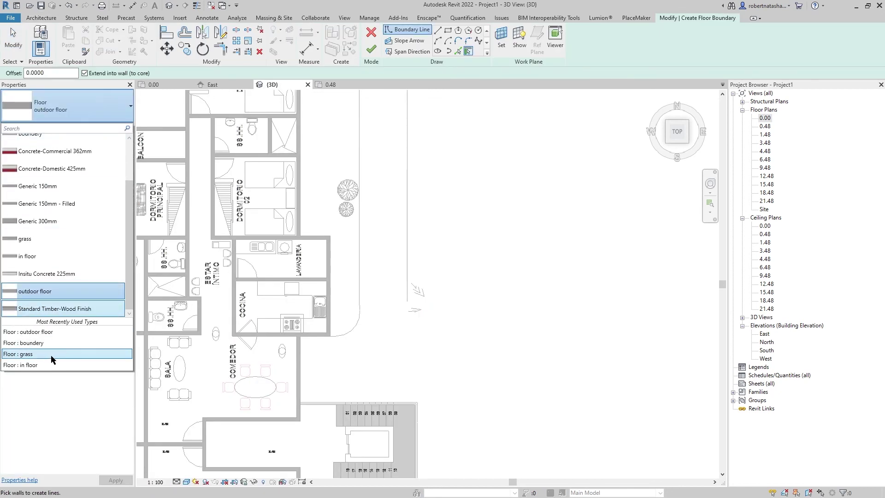
left_click(27, 365)
scroll(501, 246, "down", 1)
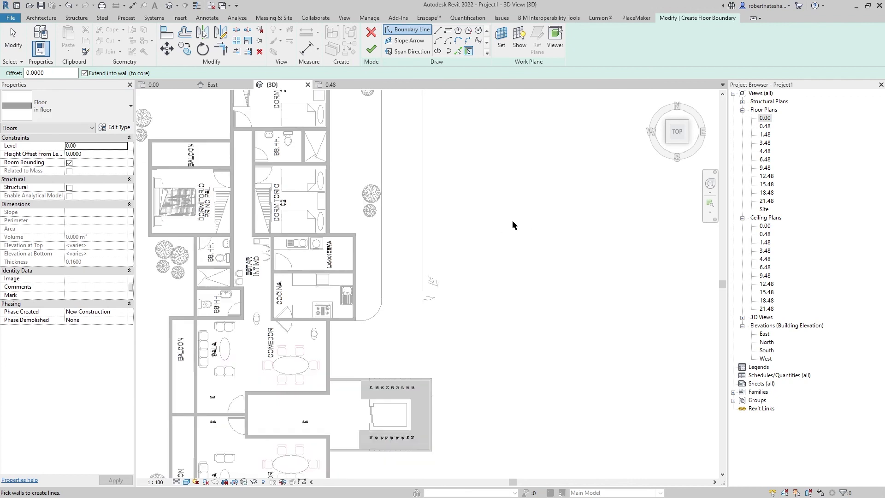
scroll(512, 225, "down", 1)
middle_click_drag(513, 225, 516, 354)
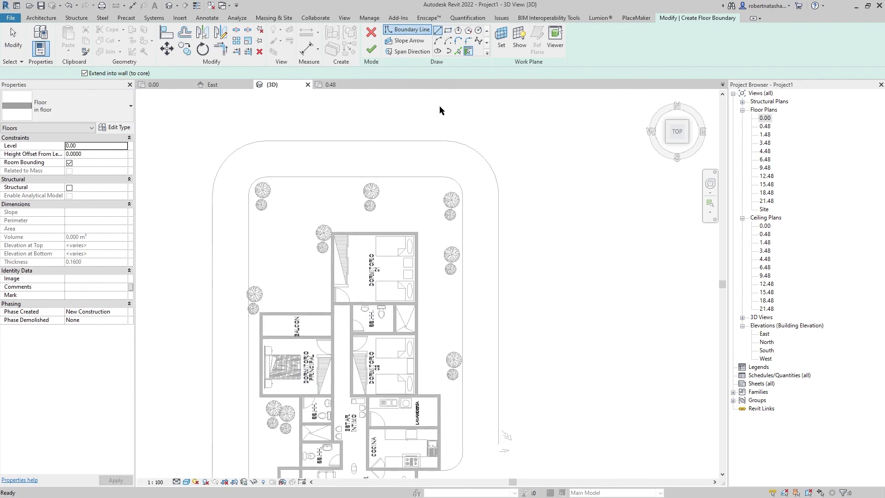
scroll(369, 257, "up", 2)
scroll(369, 257, "up", 2)
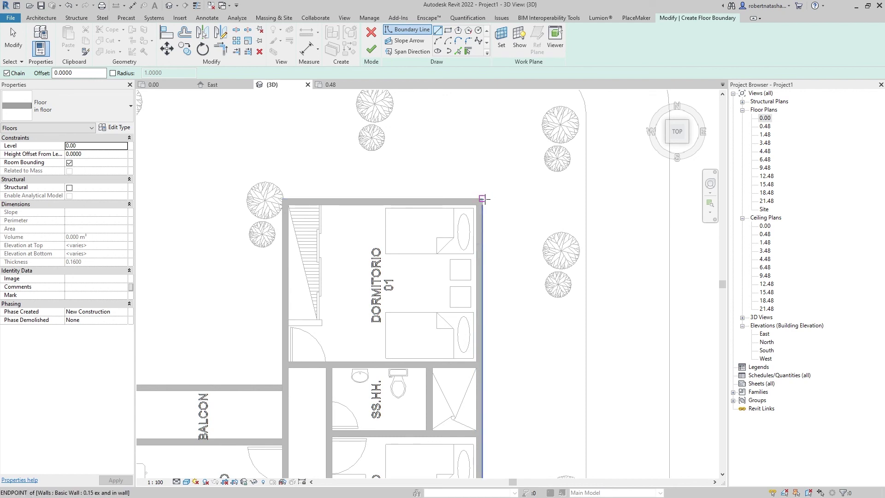
Trace floor boundary lines along the bedroom wing's outer wall corners
left_click(483, 200)
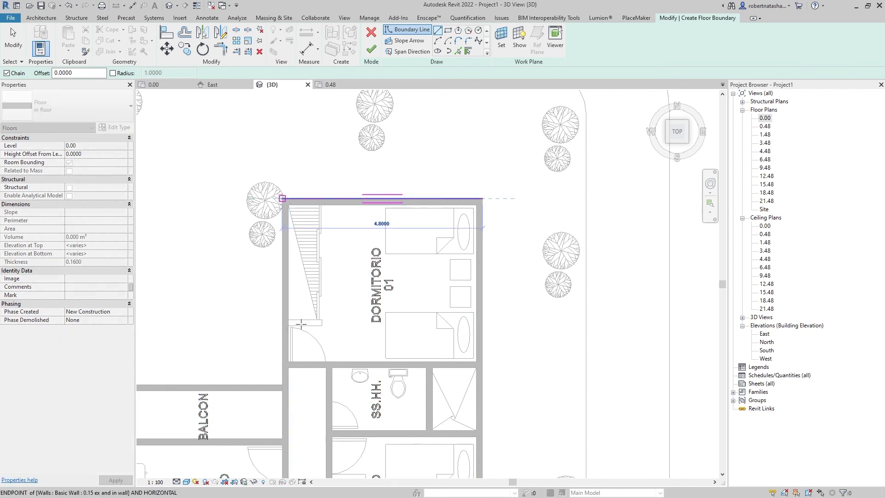
left_click(283, 198)
left_click(282, 384)
middle_click_drag(282, 384, 558, 321)
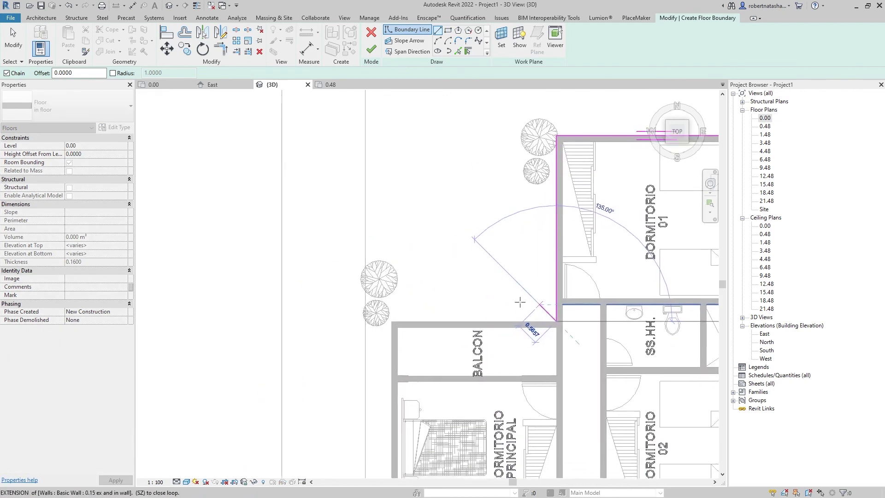
left_click(393, 321)
middle_click_drag(392, 321, 419, 308)
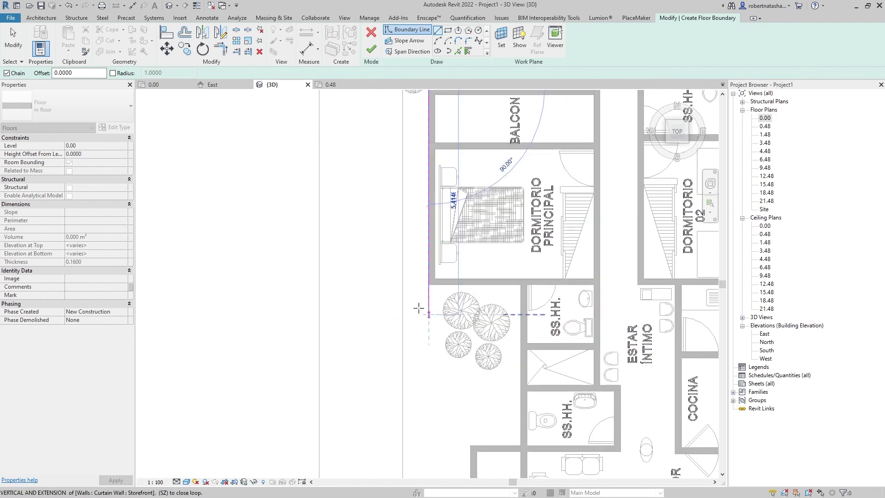
left_click(521, 285)
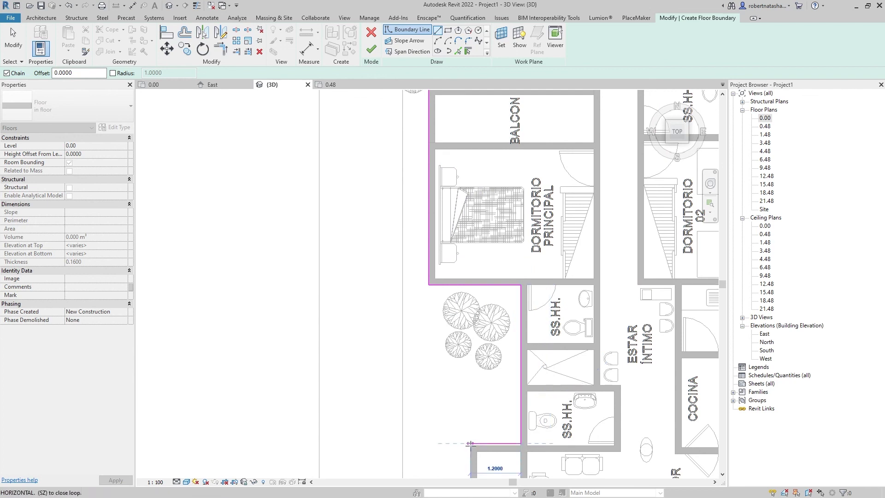
middle_click_drag(485, 424, 534, 277)
scroll(556, 300, "up", 5)
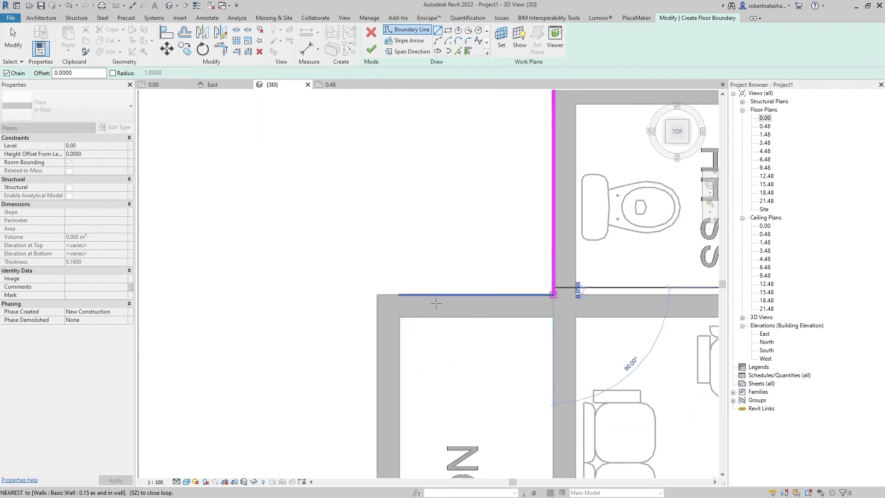
left_click(396, 328)
scroll(395, 329, "down", 3)
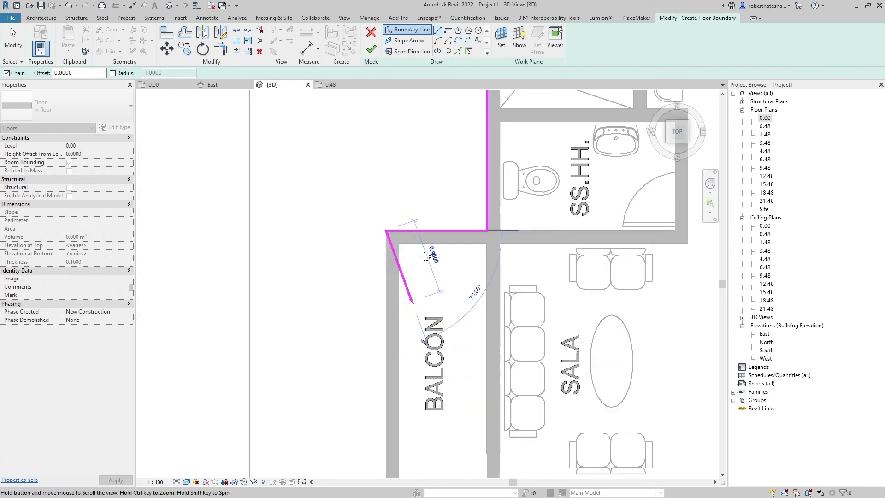